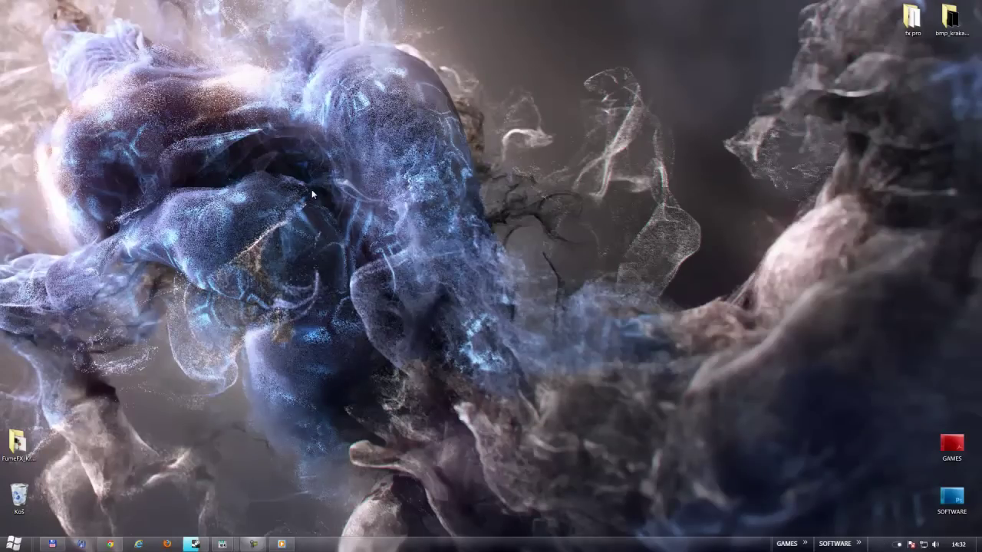
# Step: Restore the Chrome window showing the 'Entering The Stronghold' YouTube video page
pyautogui.moveTo(2, 127); pyautogui.dragTo(579, 362)
pyautogui.click(111, 541)
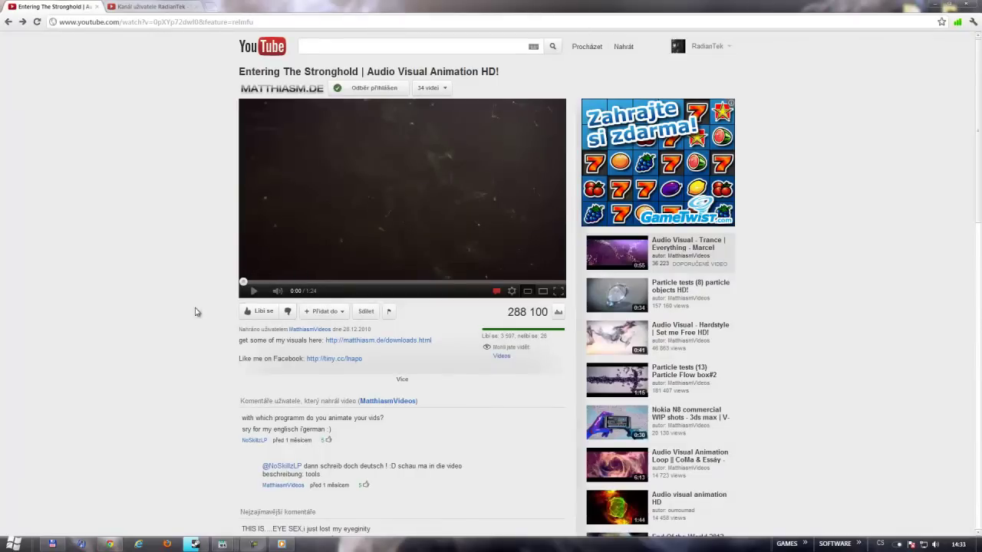
# Step: Play the Stronghold video, leave full screen and seek back to 0:12
pyautogui.click(300, 221)
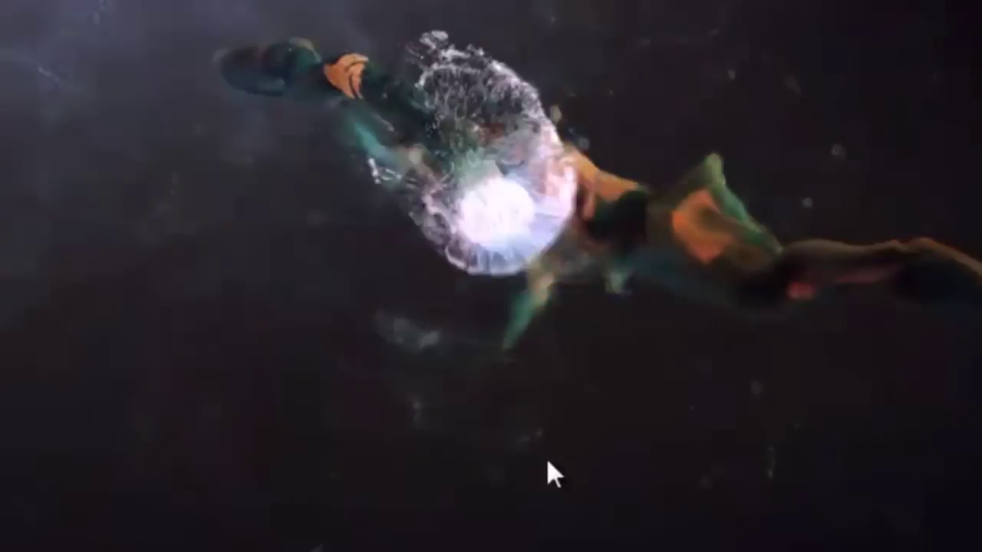
pyautogui.doubleClick(533, 481)
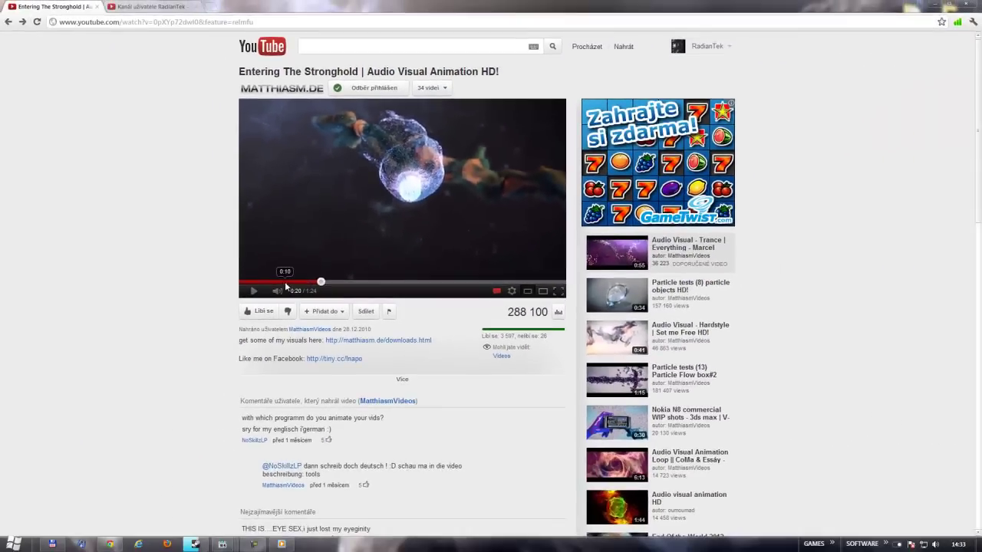
pyautogui.click(285, 283)
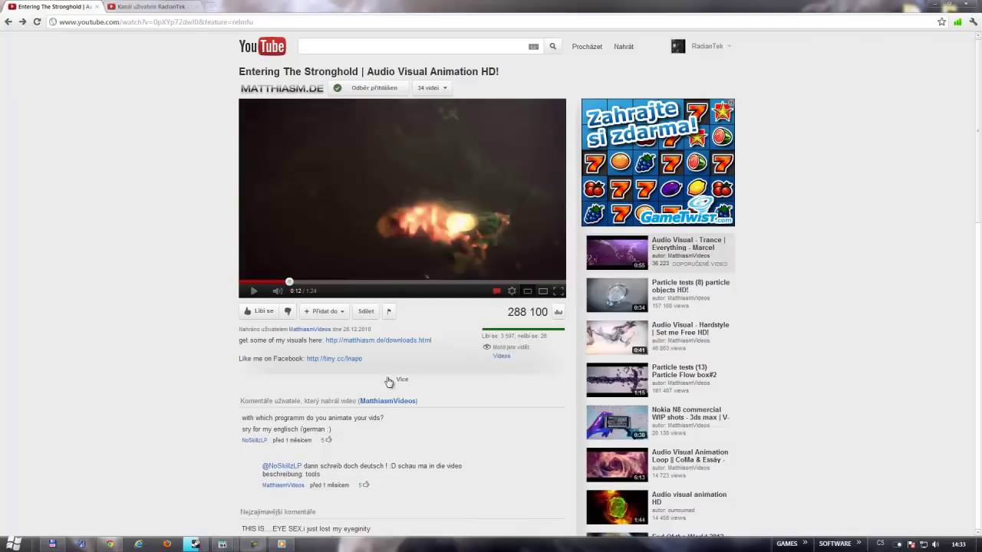
# Step: Expand the video description to read the tool credits, then collapse it
pyautogui.click(389, 380)
pyautogui.scroll(-1, 405, 412)
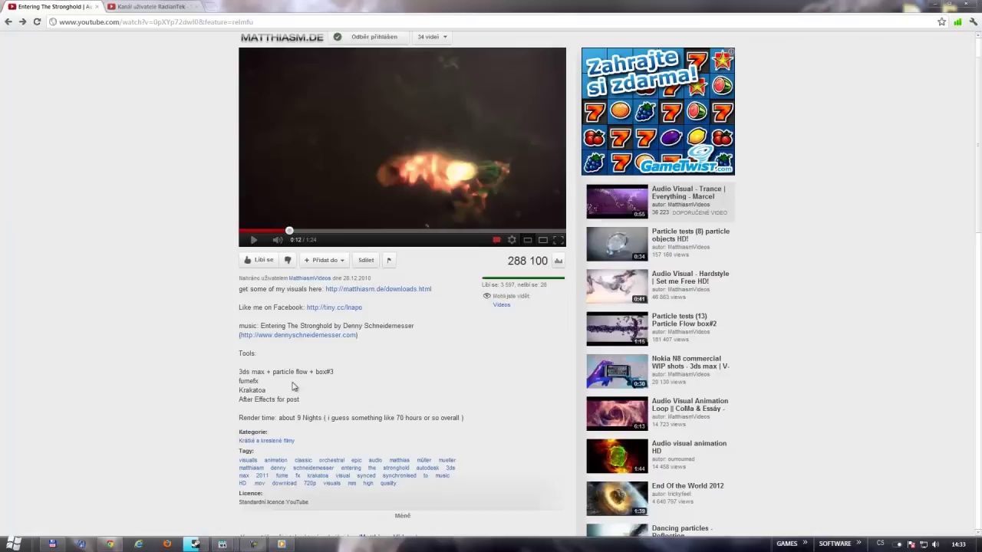
pyautogui.moveTo(341, 376); pyautogui.dragTo(319, 308)
pyautogui.scroll(-2, 368, 377)
pyautogui.click(319, 309)
pyautogui.scroll(3, 358, 227)
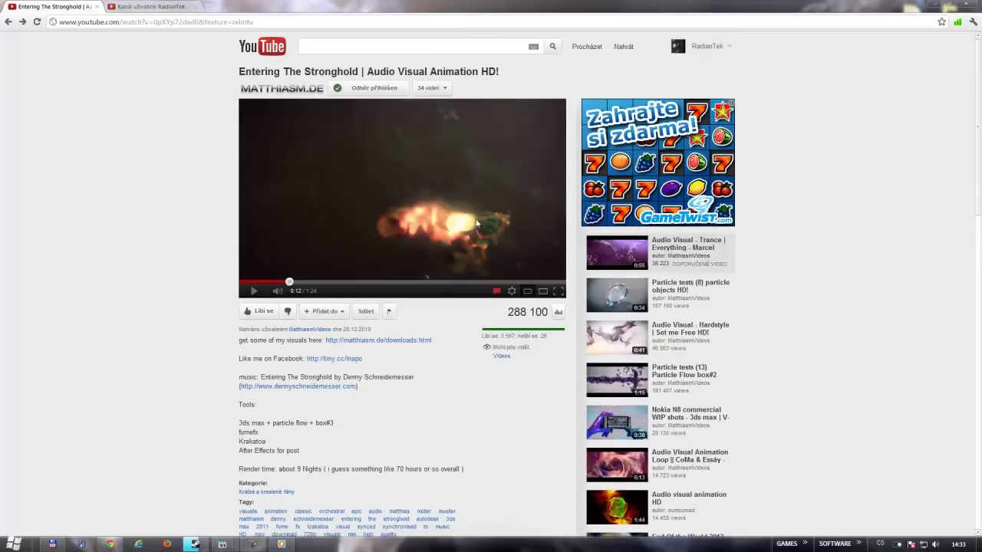
pyautogui.scroll(-1, 404, 254)
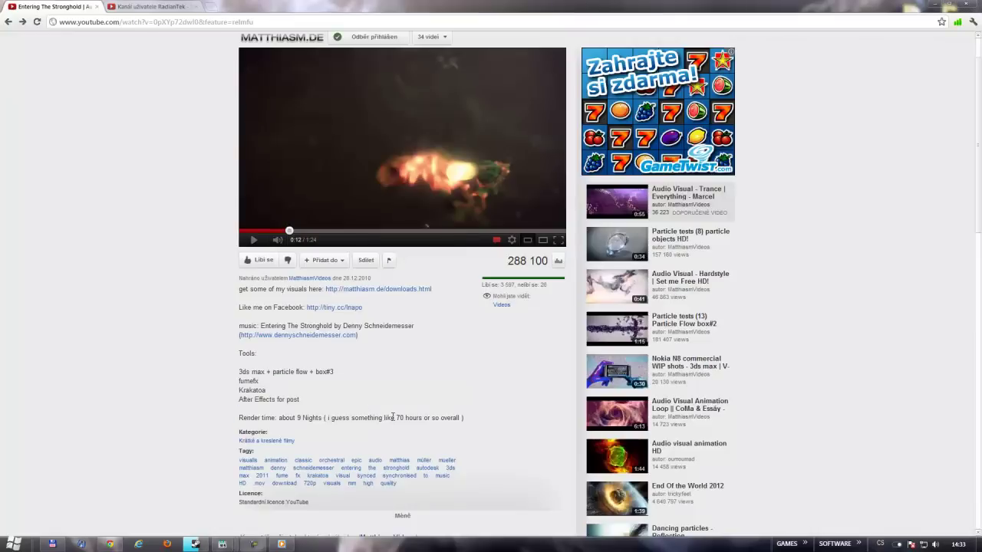
pyautogui.scroll(-2, 393, 417)
pyautogui.scroll(2, 396, 419)
pyautogui.scroll(-2, 403, 422)
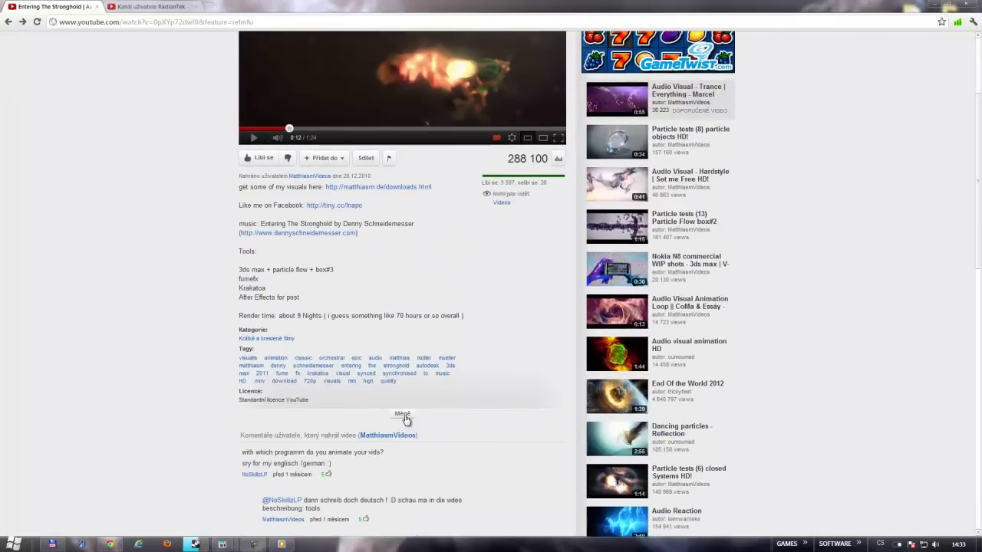
pyautogui.click(404, 417)
# Step: On the channel tab, play 'Preview reel nr.2 2010 (PF+ krakatoa)' to its closing thanks card
pyautogui.click(162, 13)
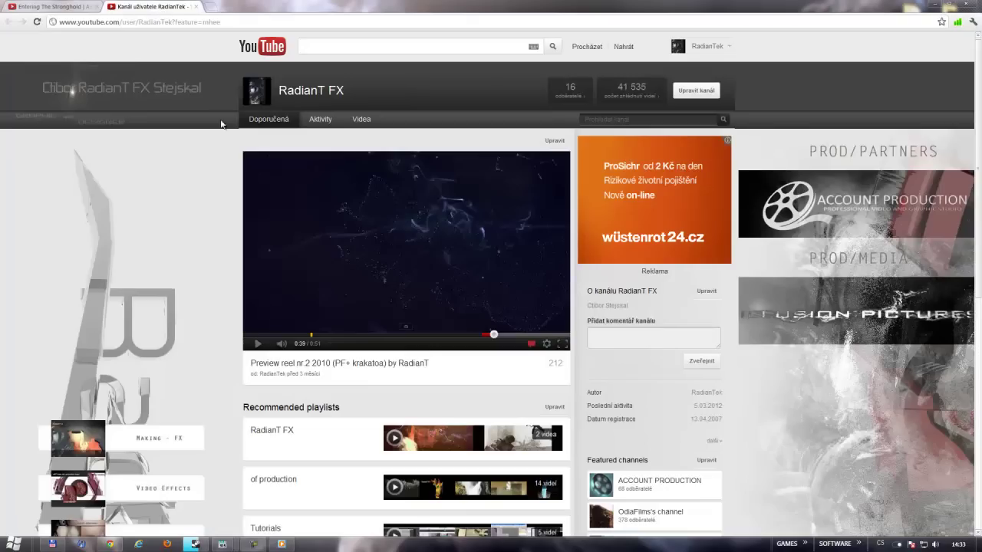
pyautogui.click(81, 6)
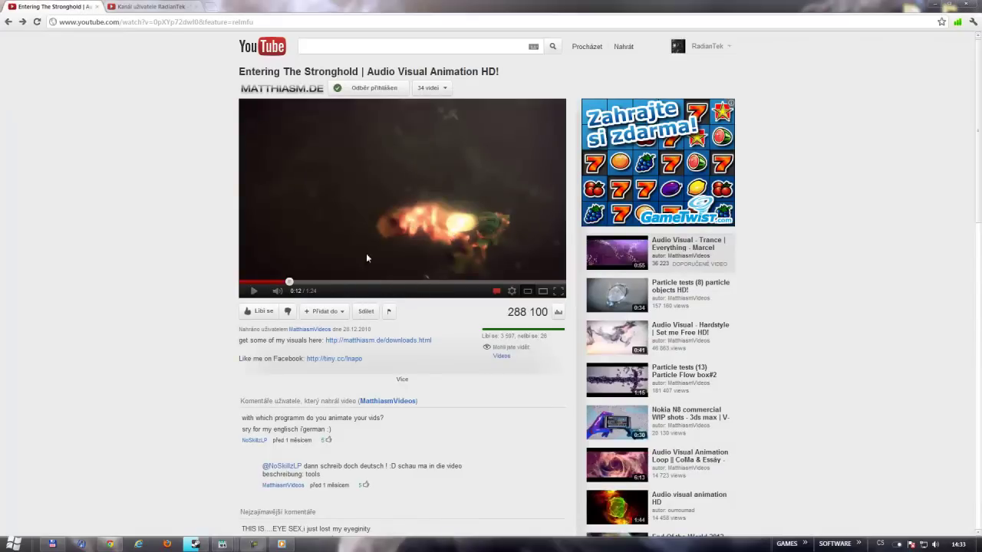
pyautogui.click(170, 7)
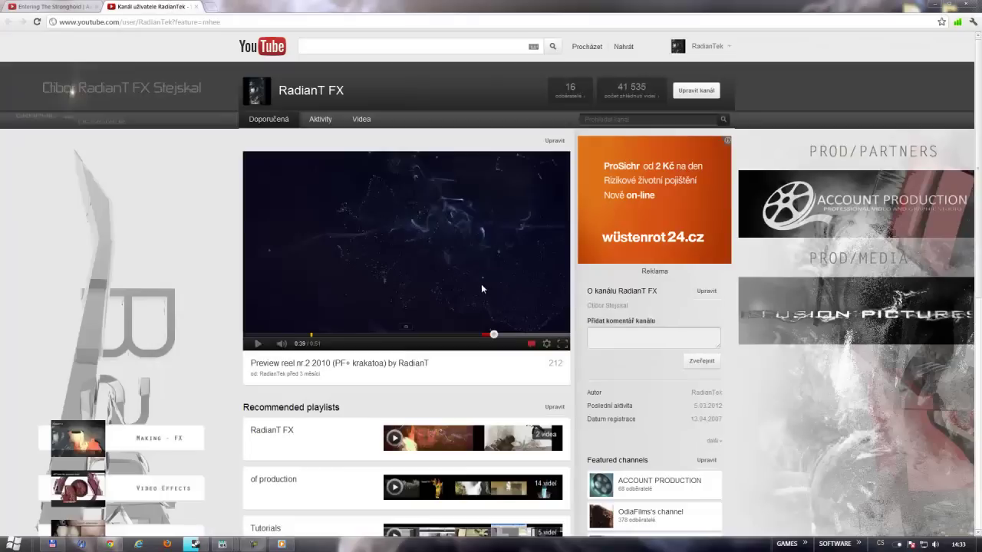
pyautogui.click(441, 267)
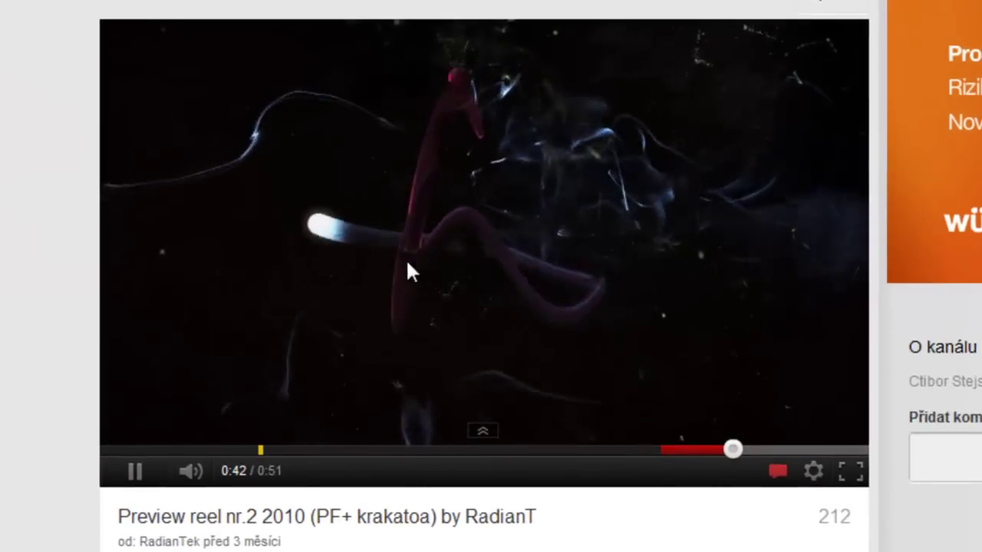
pyautogui.click(352, 287)
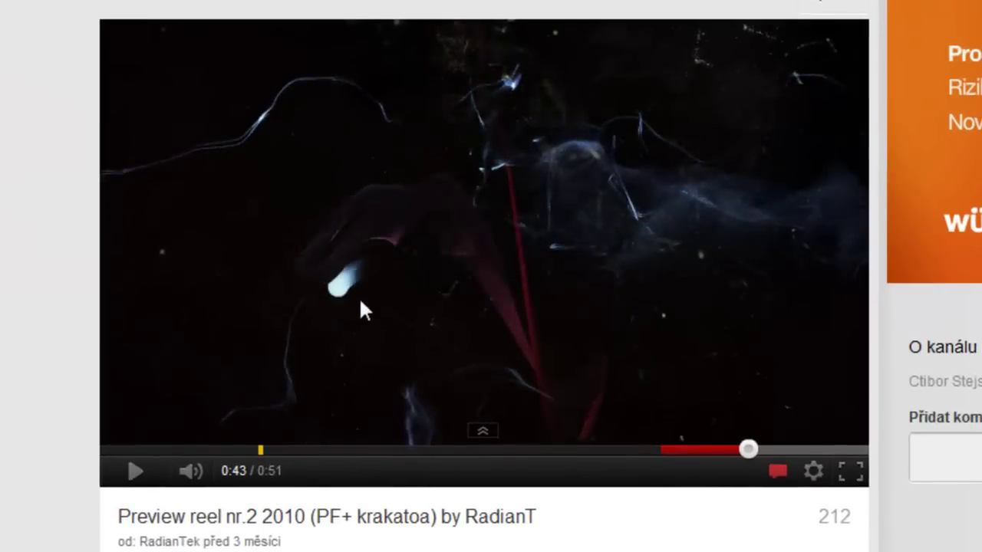
pyautogui.click(376, 273)
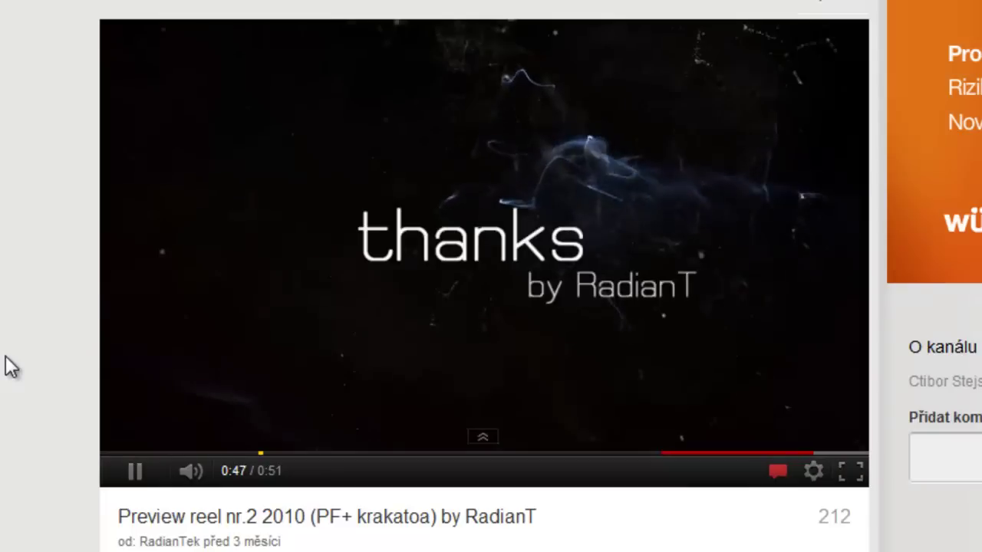
pyautogui.click(526, 317)
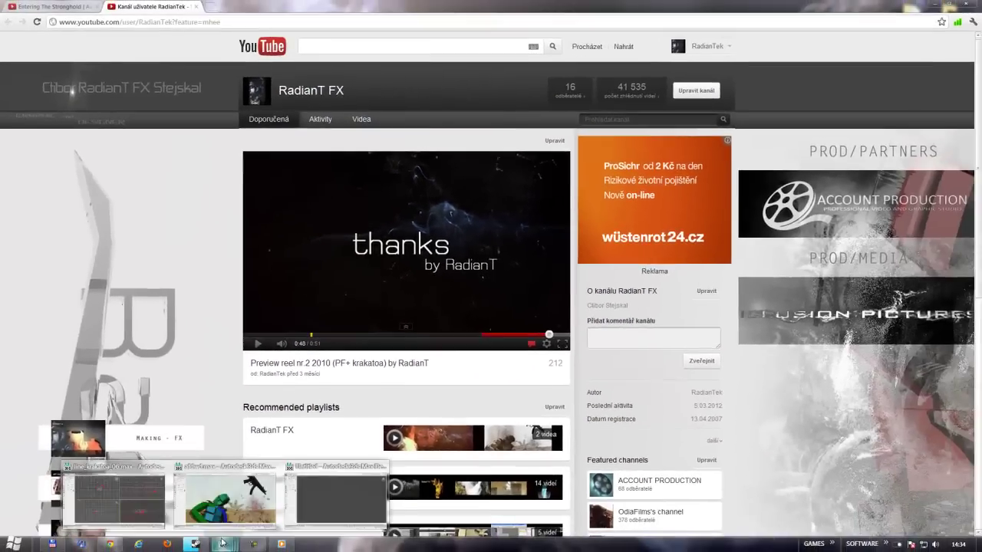
# Step: Maximize Camera01 in line_krakatoa_06, play the particles from frame 0 and stop at frame 151
pyautogui.click(132, 504)
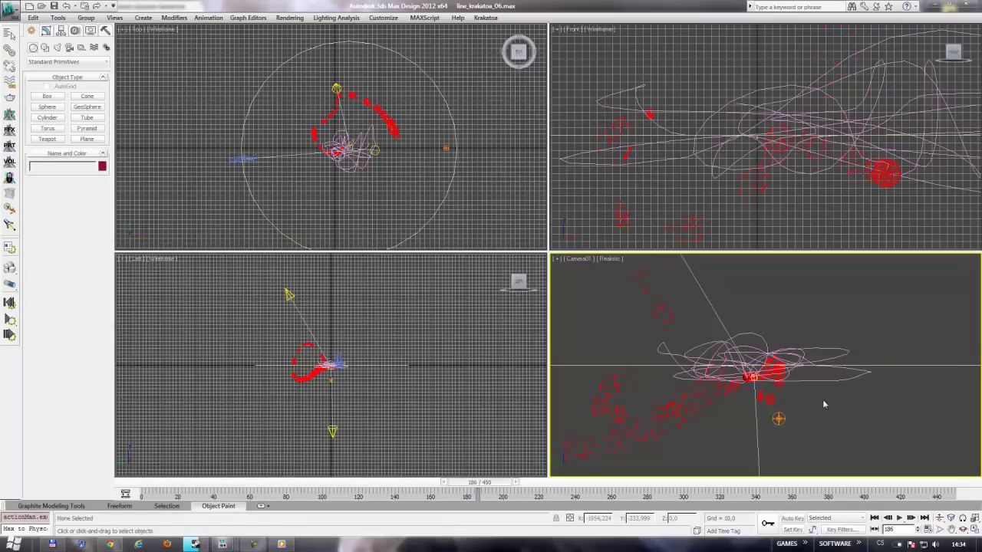
pyautogui.click(973, 529)
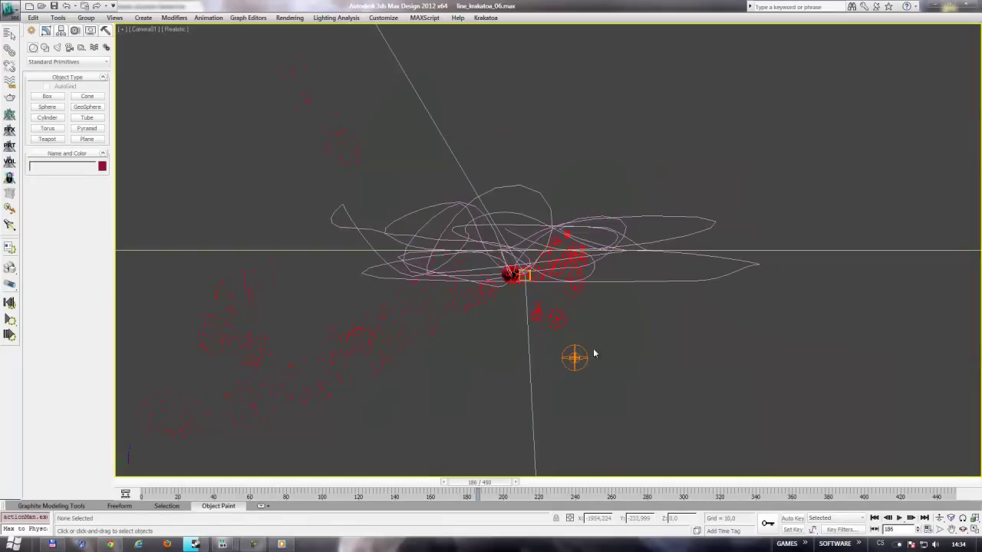
pyautogui.click(164, 488)
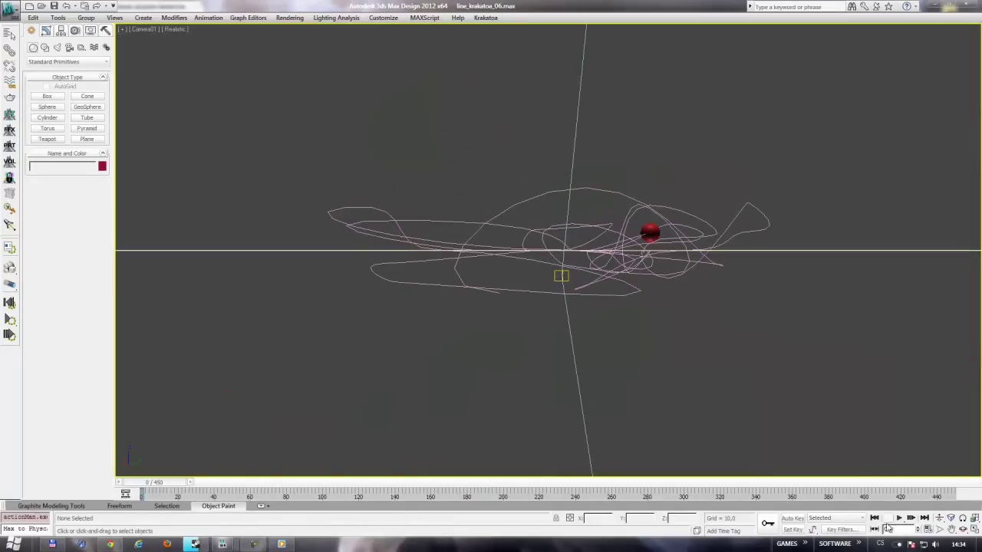
pyautogui.click(900, 518)
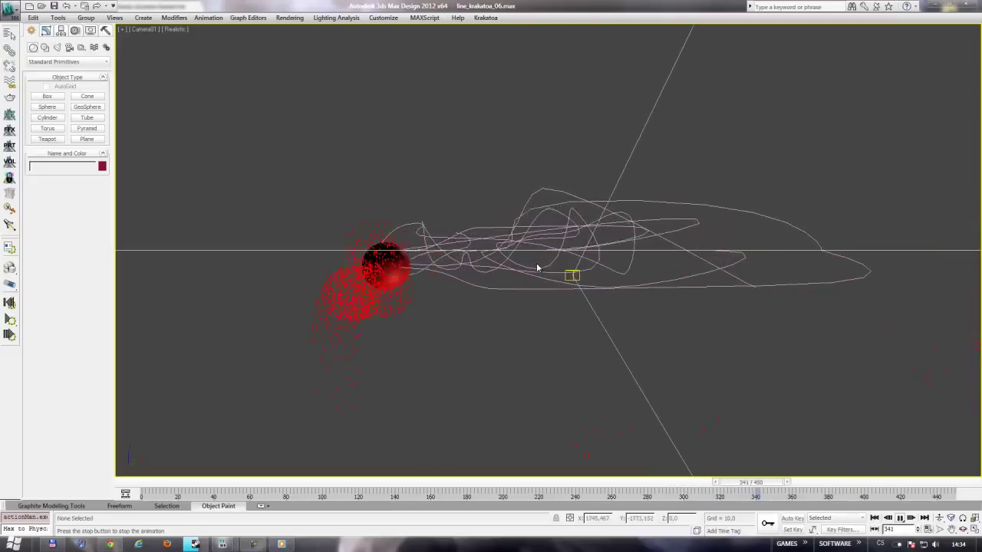
pyautogui.click(422, 484)
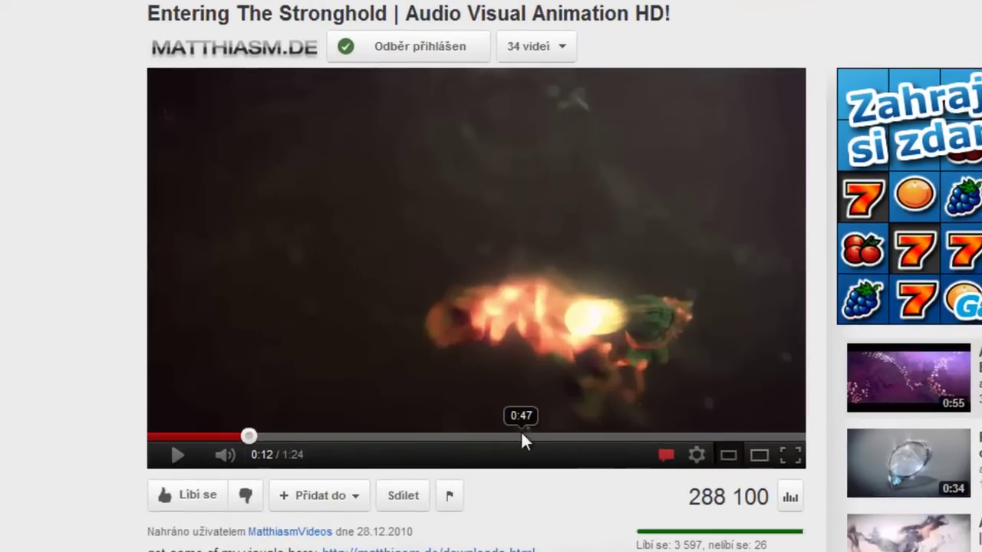
# Step: Seek the Stronghold video to about 0:49, 0:29 and 0:37, then pause at 0:38
pyautogui.click(537, 436)
pyautogui.click(501, 346)
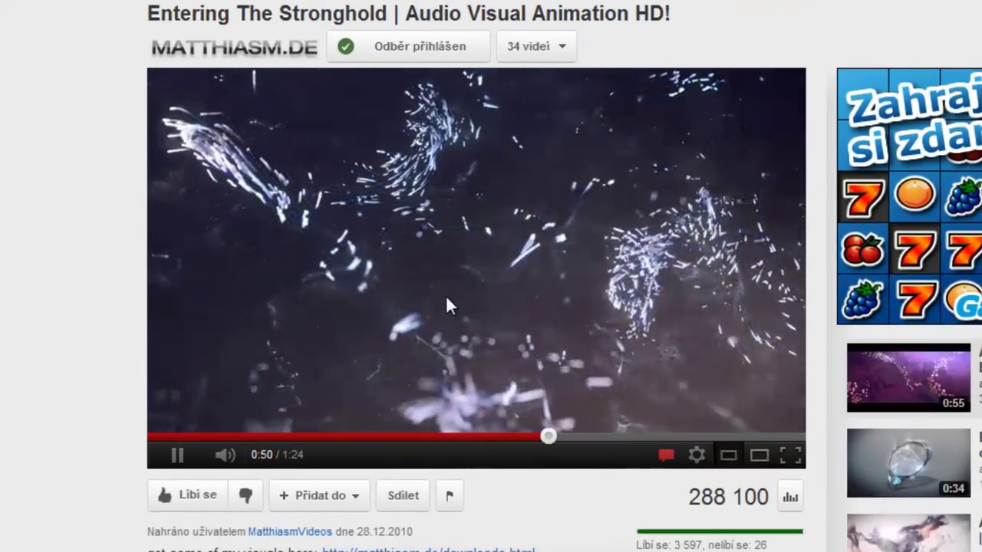
pyautogui.click(379, 437)
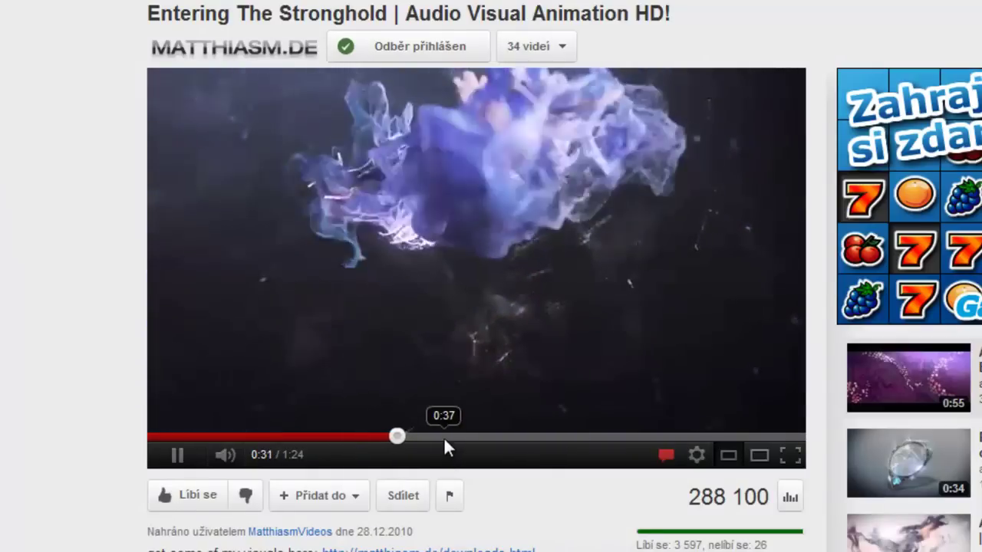
pyautogui.click(443, 437)
pyautogui.click(341, 169)
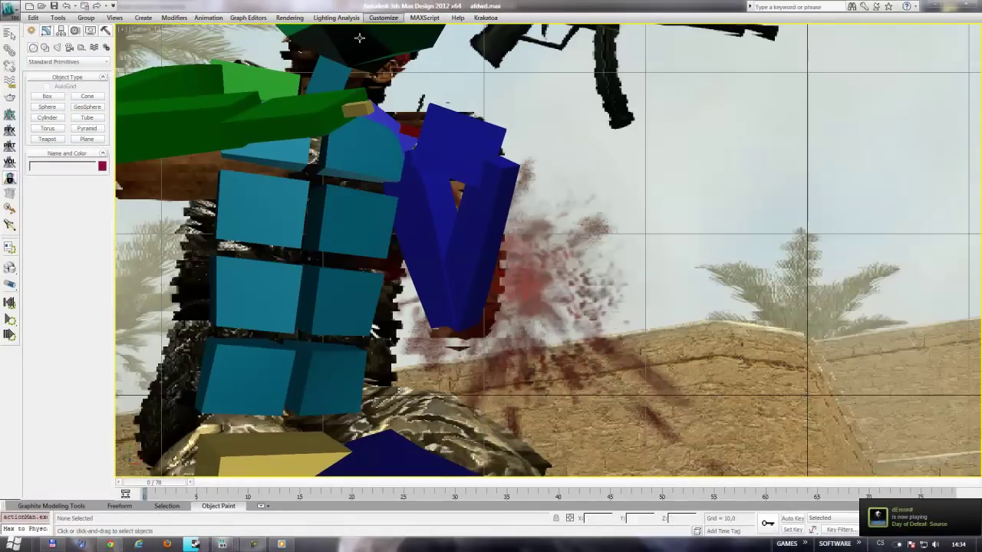
# Step: Play the rendered game clip in Windows Media Player, then close it and minimize Chrome
pyautogui.click(282, 545)
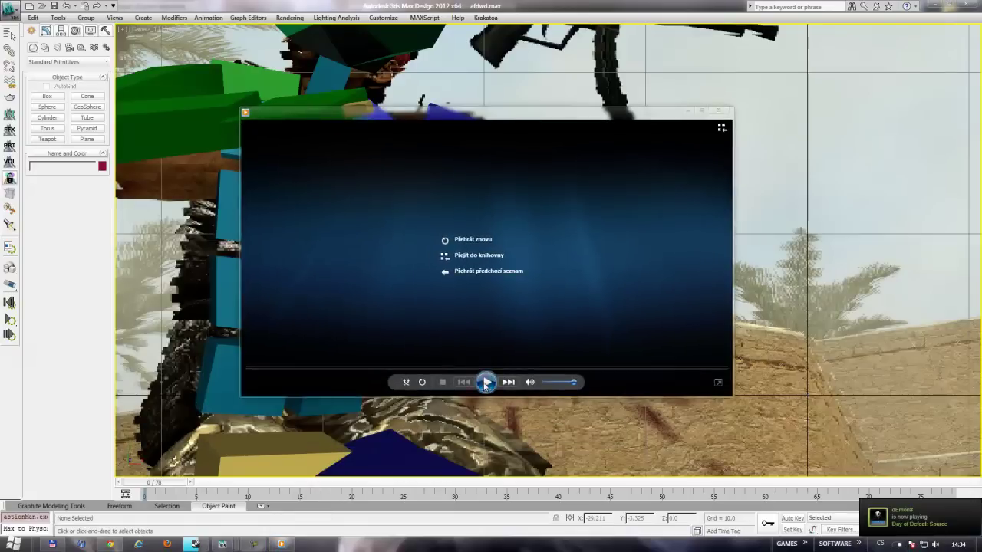
pyautogui.click(486, 382)
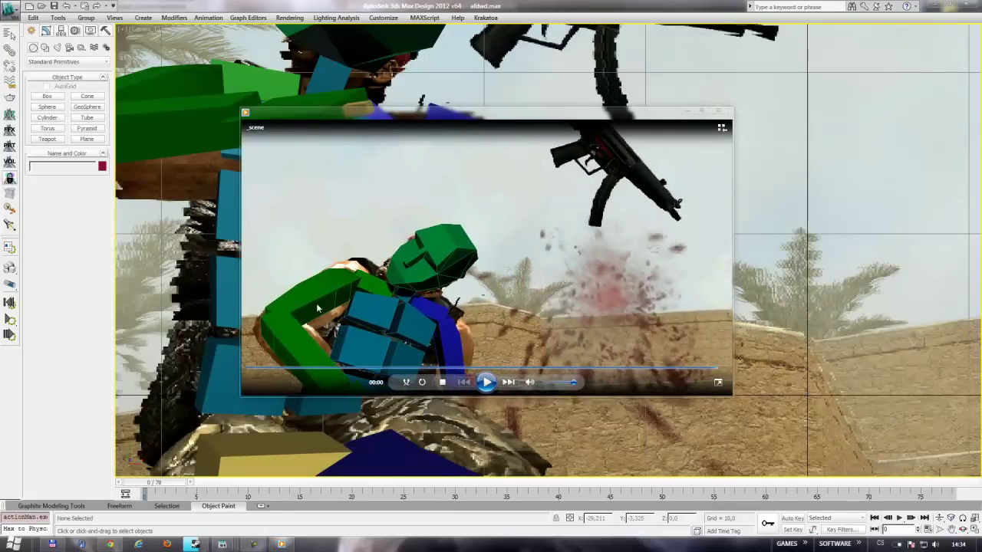
pyautogui.click(486, 382)
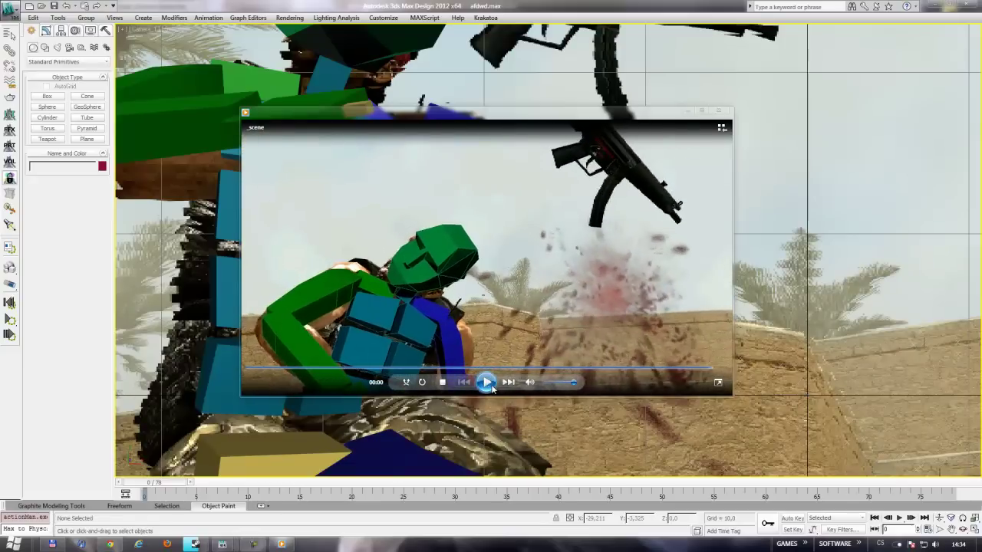
pyautogui.click(722, 118)
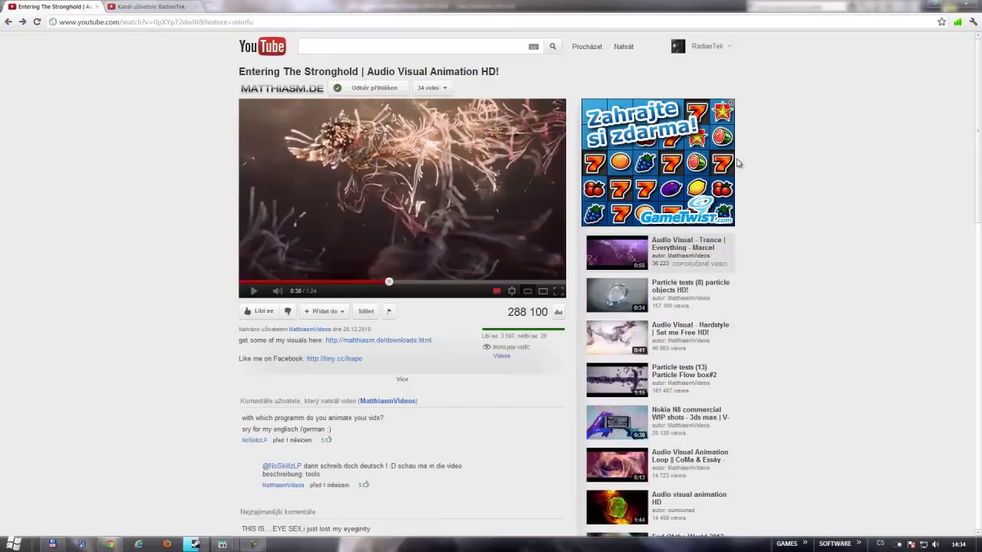
pyautogui.click(937, 4)
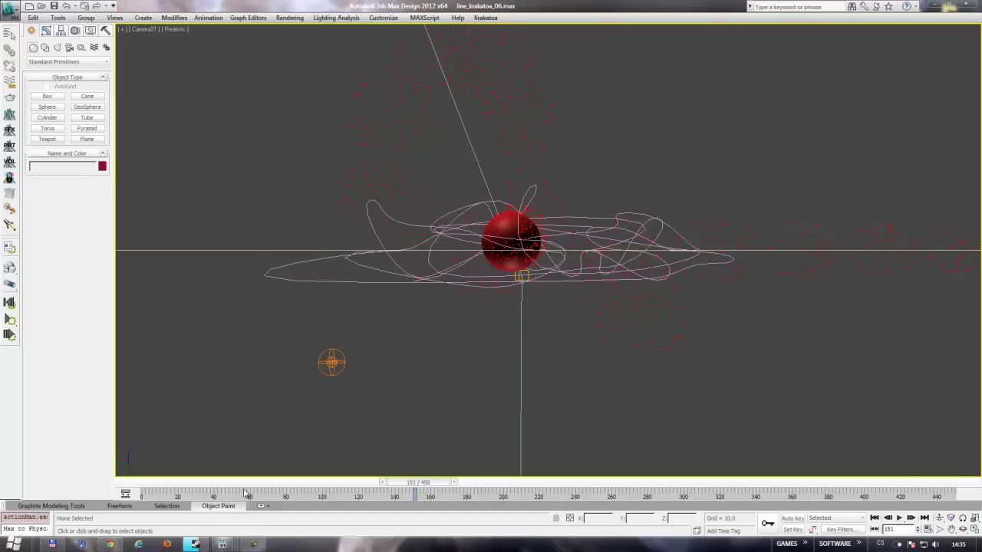
# Step: Create Sphere001 at the grid centre of the Untitled scene
pyautogui.moveTo(195, 544)
pyautogui.click(307, 499)
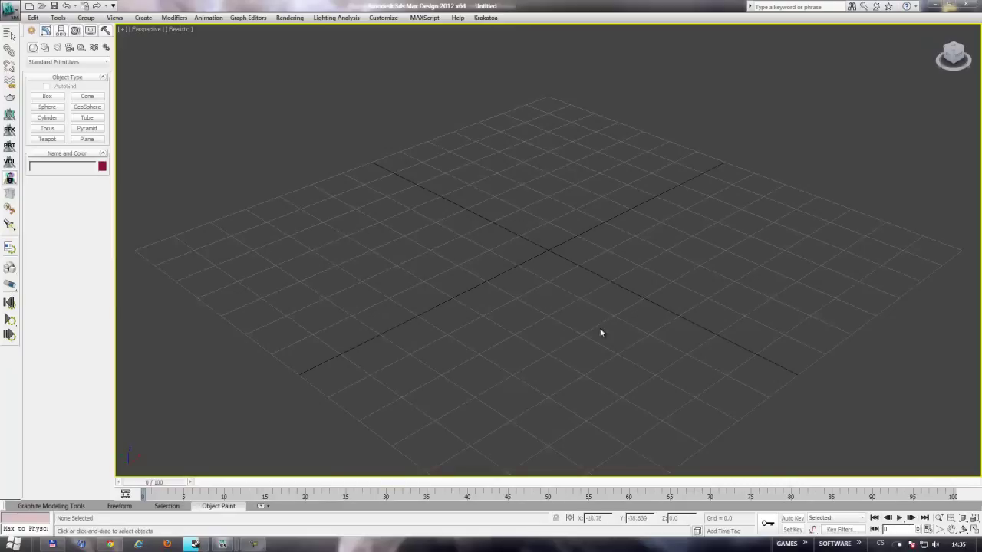
pyautogui.scroll(-5, 524, 265)
pyautogui.moveTo(528, 245); pyautogui.dragTo(541, 206, button='middle')
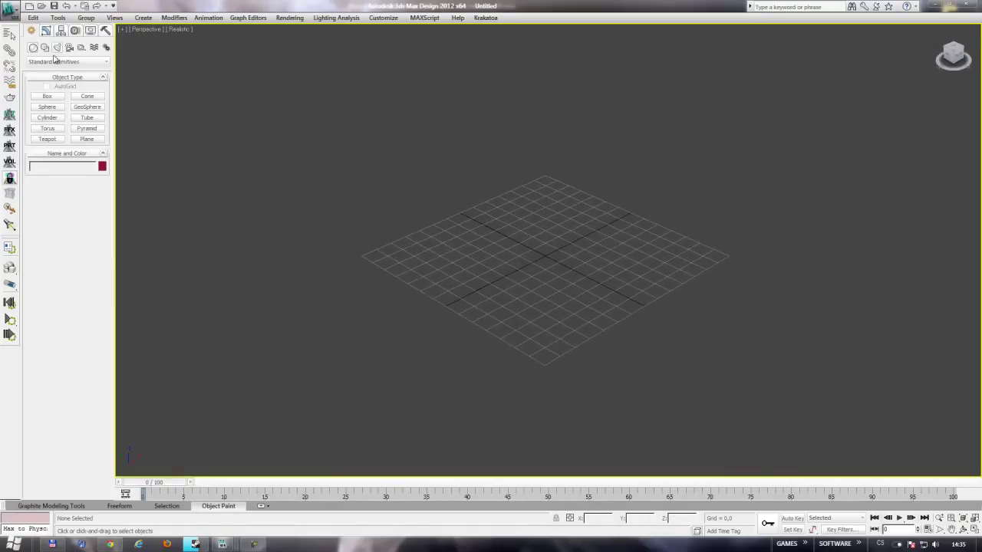
pyautogui.click(46, 107)
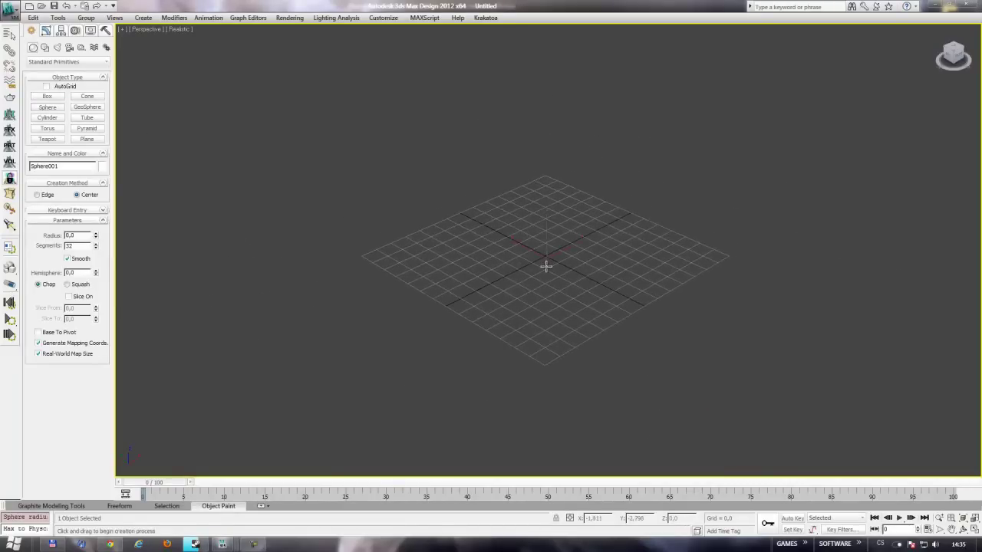
pyautogui.moveTo(546, 266); pyautogui.dragTo(561, 266)
pyautogui.rightClick(557, 274)
pyautogui.click(571, 283)
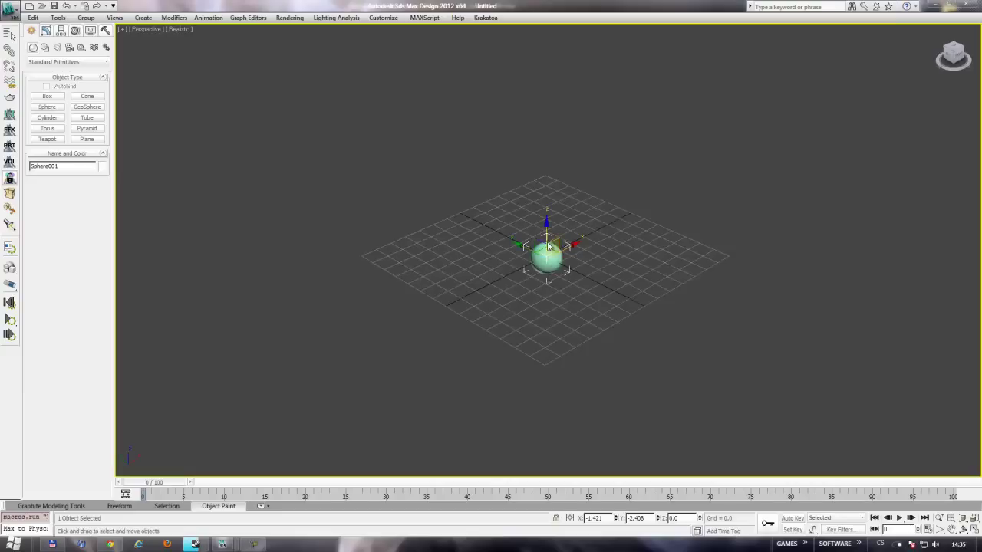
pyautogui.click(350, 342)
pyautogui.moveTo(222, 544)
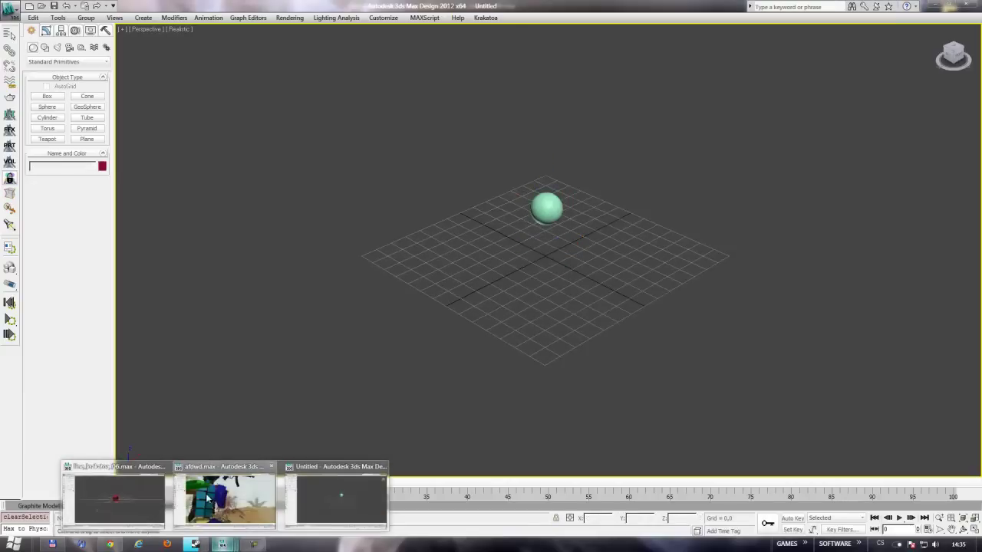
# Step: Scrub through the line_krakatoa_06 example's particle animation and briefly view its curves
pyautogui.click(330, 499)
pyautogui.click(574, 248)
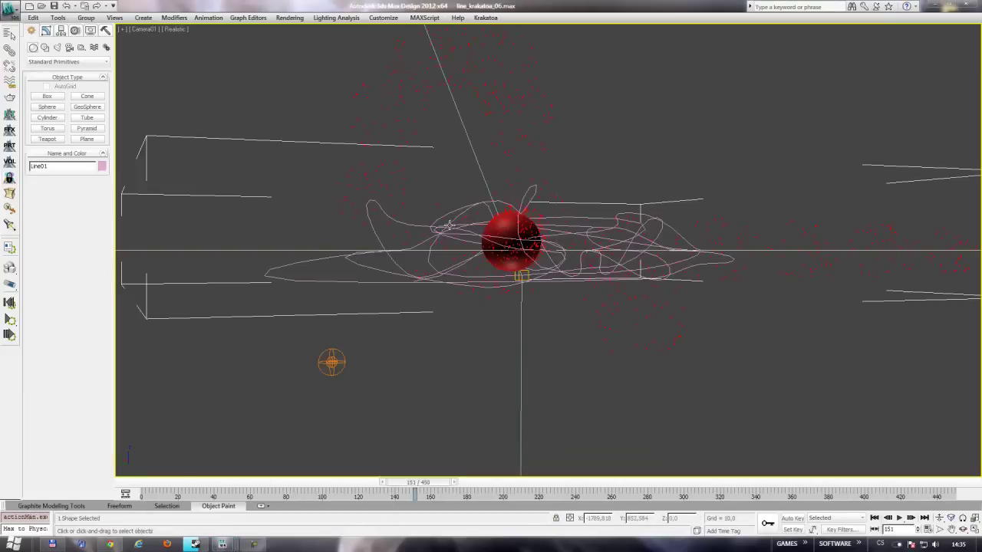
pyautogui.click(263, 465)
pyautogui.moveTo(418, 482)
pyautogui.mouseDown()
pyautogui.moveTo(220, 482)
pyautogui.moveTo(547, 482)
pyautogui.moveTo(538, 483)
pyautogui.mouseUp()
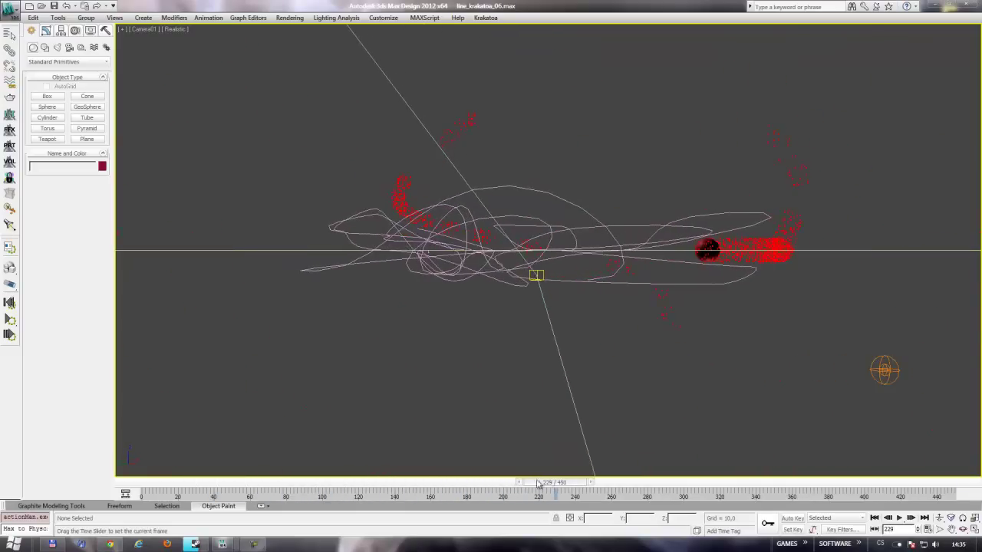
pyautogui.hotkey('ctrl', 'shift', 't')
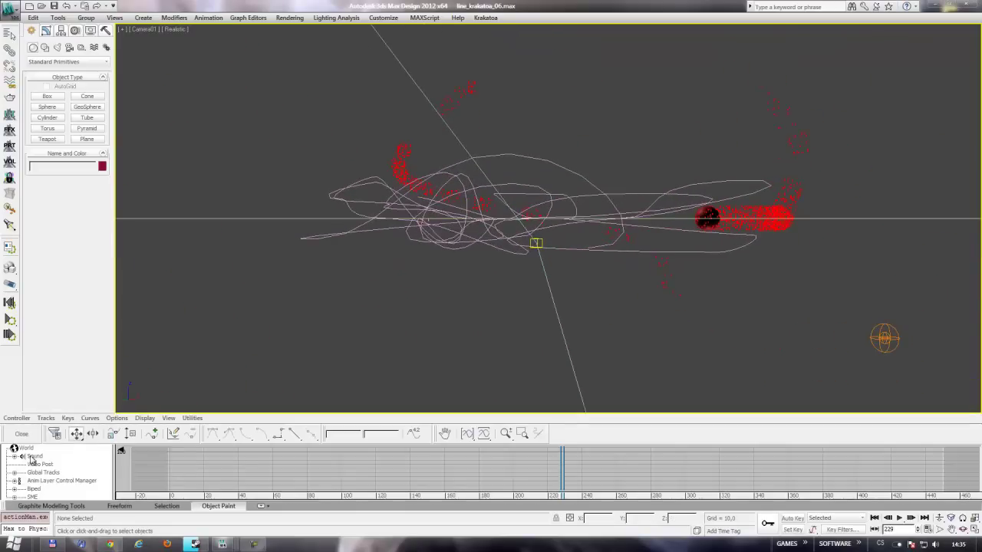
pyautogui.click(22, 435)
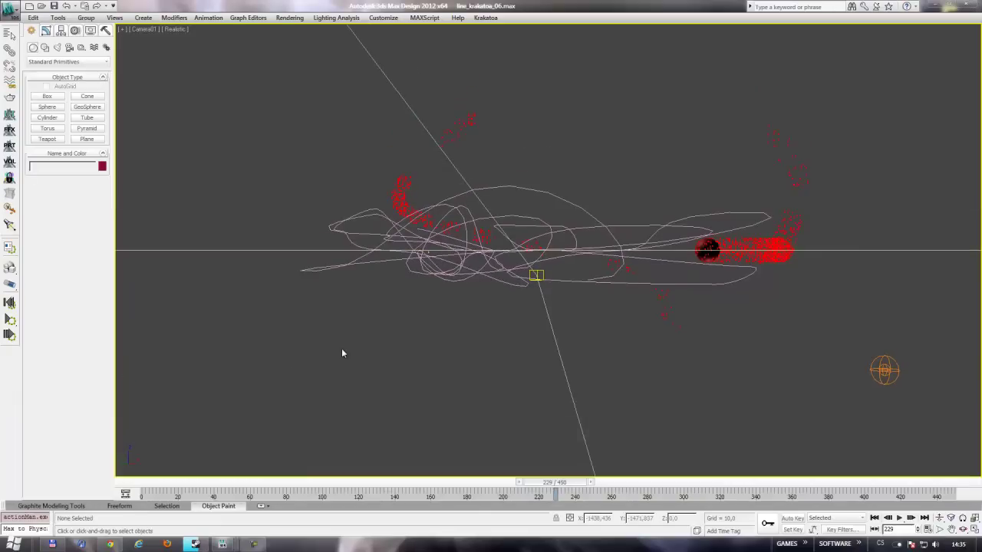
pyautogui.moveTo(222, 544)
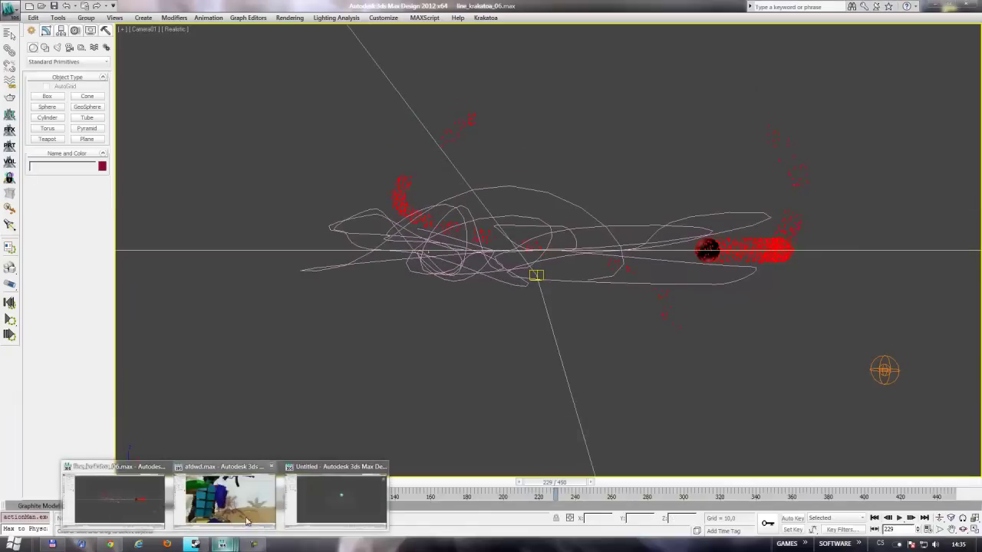
pyautogui.click(349, 497)
# Step: Turn on Auto Key and set the sphere's frame-0 position above the grid
pyautogui.click(536, 211)
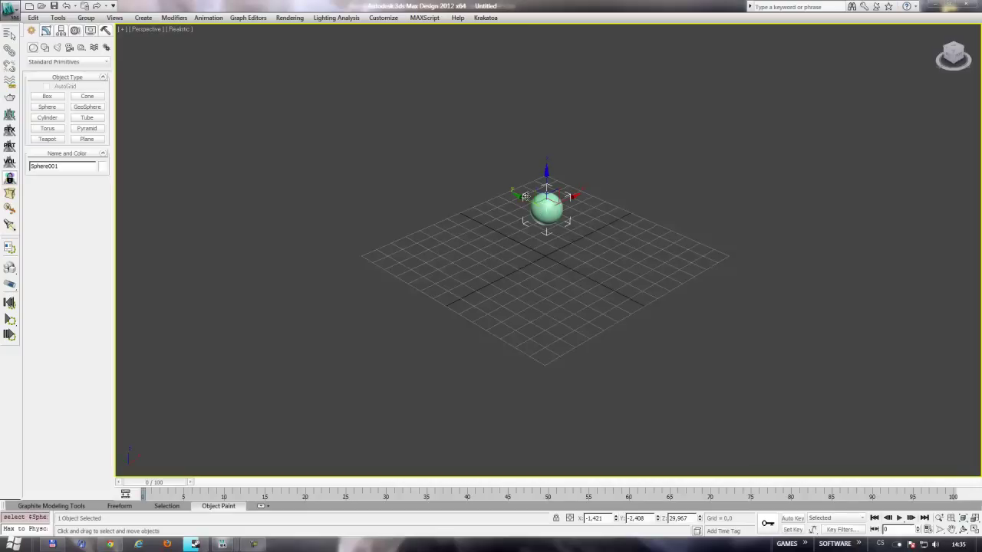
pyautogui.moveTo(526, 196); pyautogui.dragTo(456, 141)
pyautogui.click(815, 464)
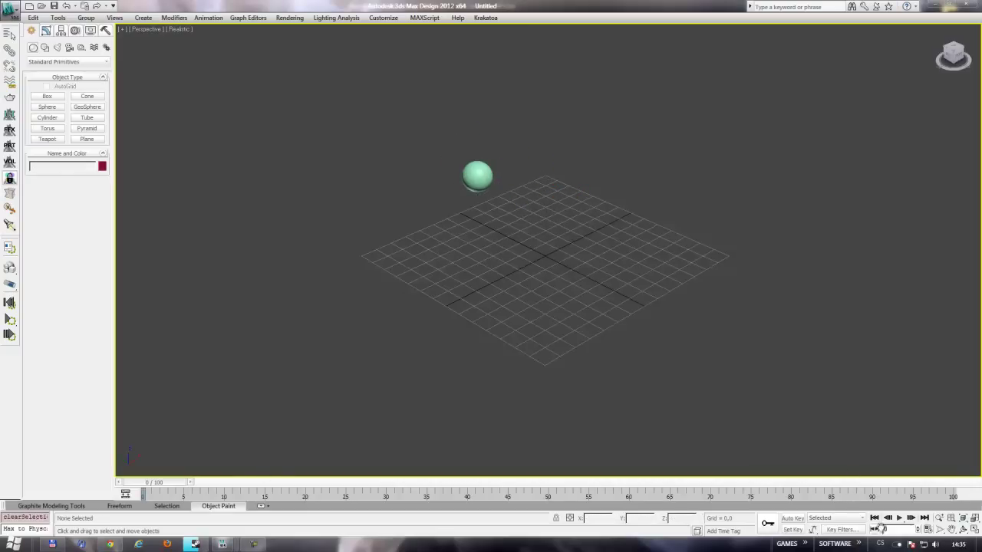
pyautogui.click(791, 519)
pyautogui.click(479, 174)
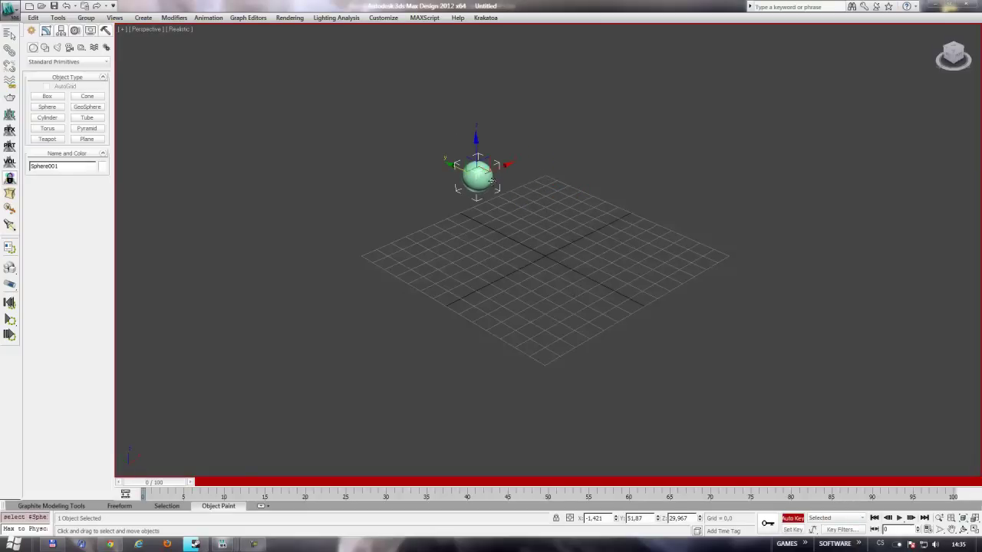
pyautogui.moveTo(481, 171); pyautogui.dragTo(529, 146)
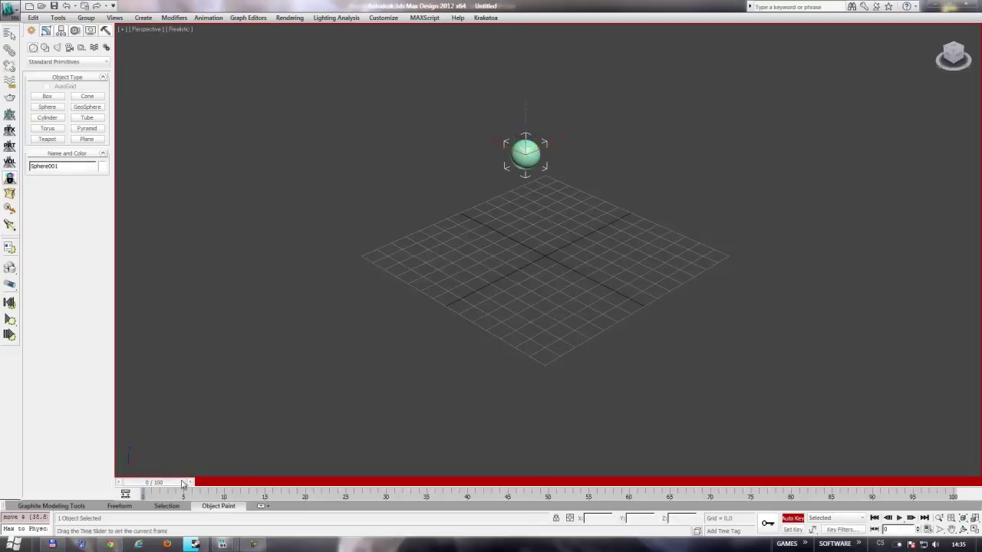
# Step: Key new sphere positions at frames 15, 40, 66, 90 and 100, then scrub to preview
pyautogui.moveTo(172, 482); pyautogui.dragTo(247, 487)
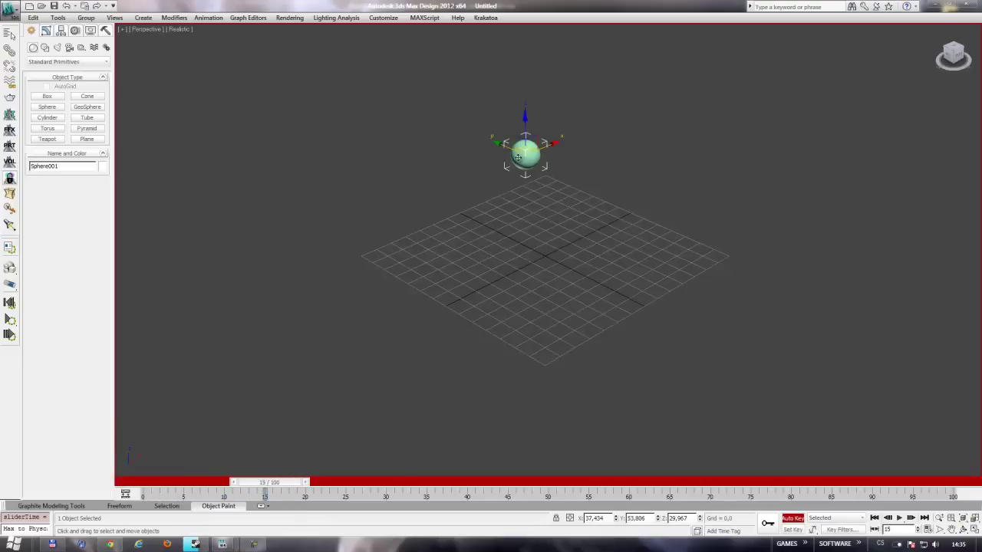
pyautogui.moveTo(521, 150); pyautogui.dragTo(466, 300)
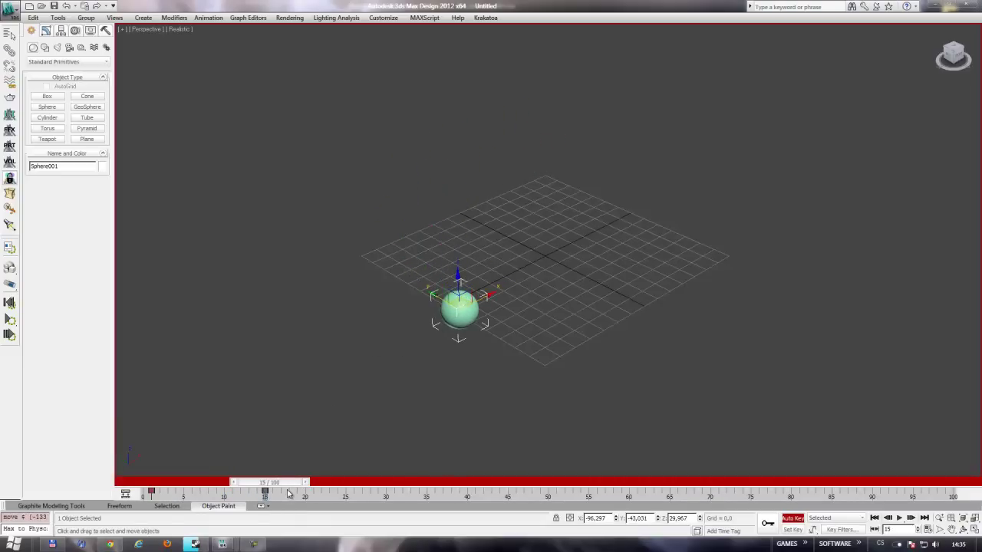
pyautogui.moveTo(289, 491); pyautogui.dragTo(506, 491)
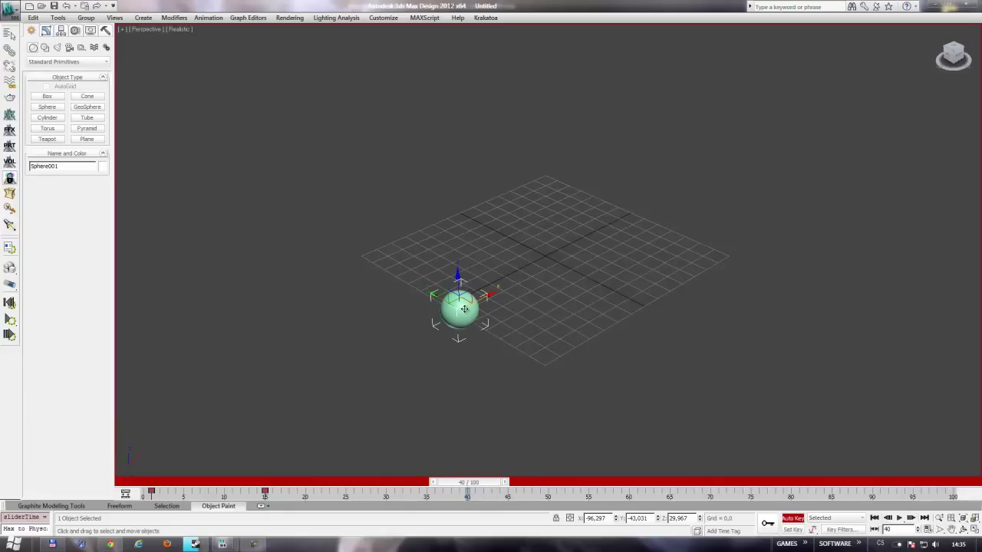
pyautogui.moveTo(466, 304); pyautogui.dragTo(512, 332)
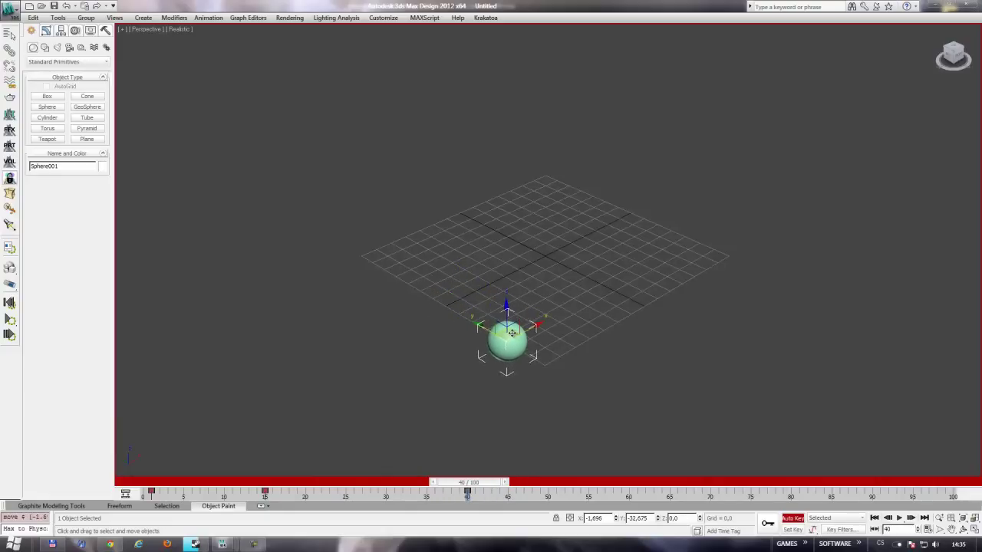
pyautogui.moveTo(467, 481)
pyautogui.mouseDown()
pyautogui.moveTo(282, 482)
pyautogui.moveTo(455, 498)
pyautogui.moveTo(668, 481)
pyautogui.mouseUp()
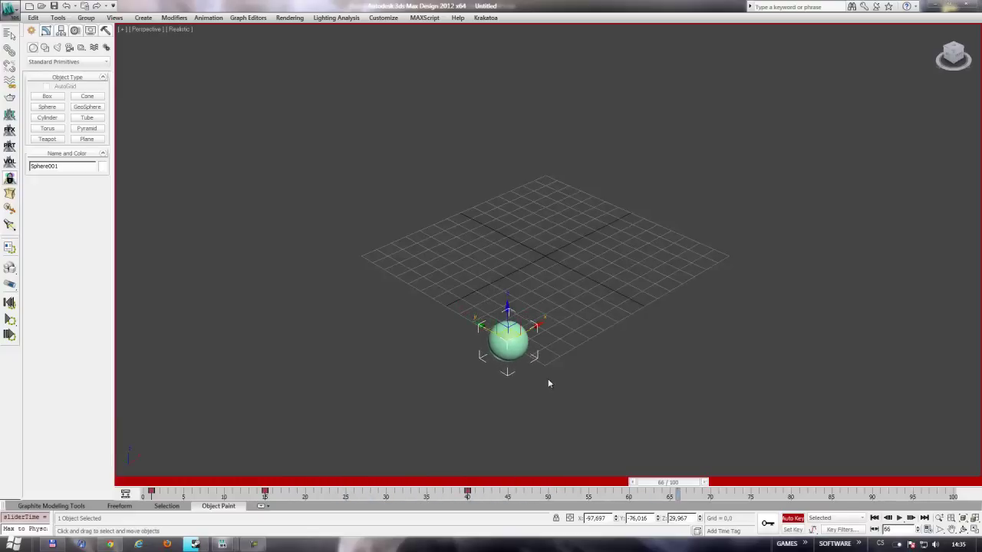
pyautogui.moveTo(512, 328)
pyautogui.mouseDown()
pyautogui.moveTo(719, 120)
pyautogui.moveTo(717, 141)
pyautogui.mouseUp()
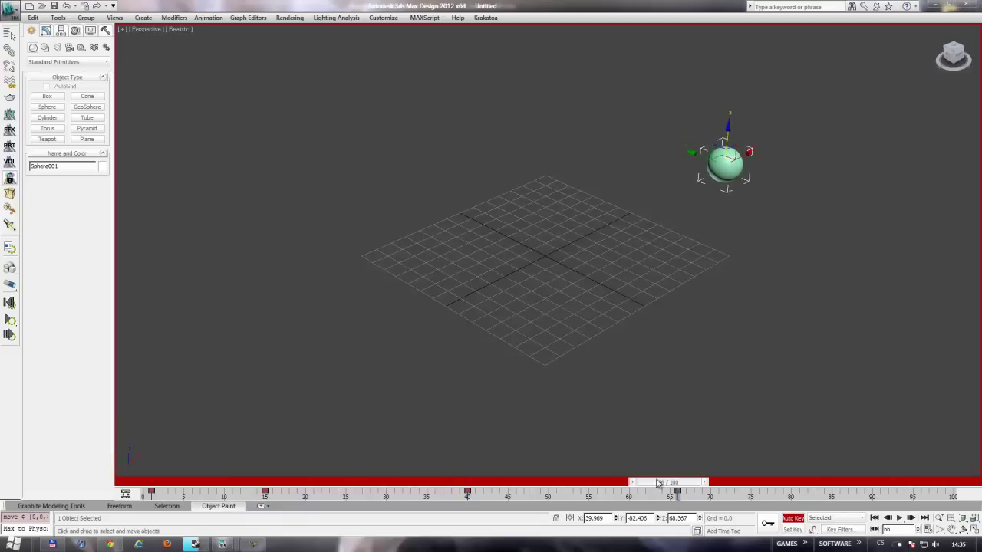
pyautogui.moveTo(658, 482); pyautogui.dragTo(859, 483)
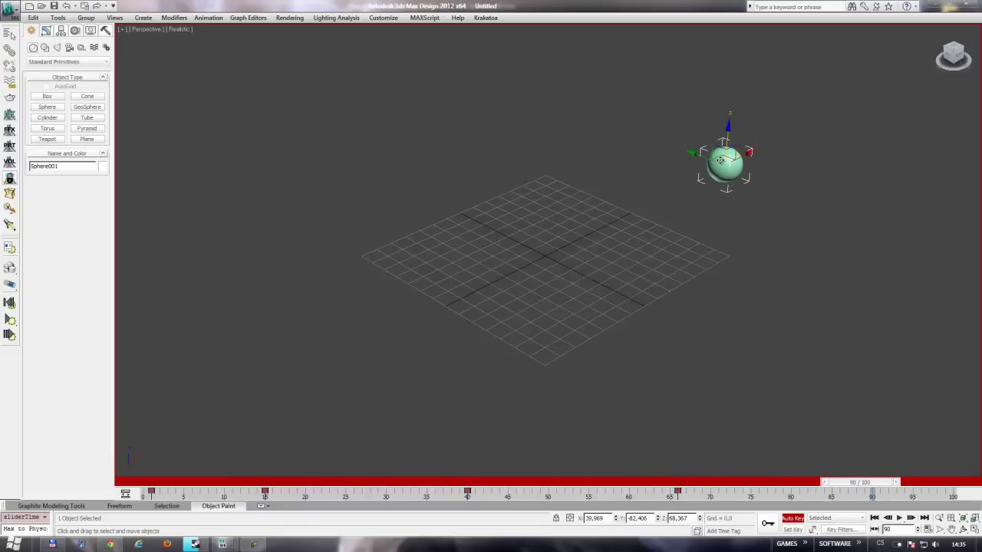
pyautogui.moveTo(720, 158); pyautogui.dragTo(584, 134)
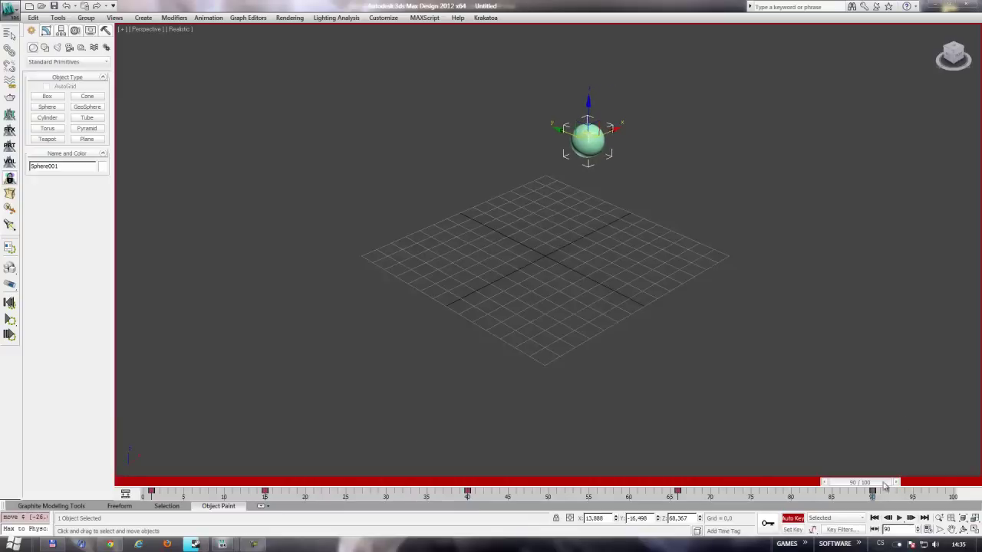
pyautogui.moveTo(885, 485); pyautogui.dragTo(940, 483)
pyautogui.moveTo(589, 135); pyautogui.dragTo(431, 230)
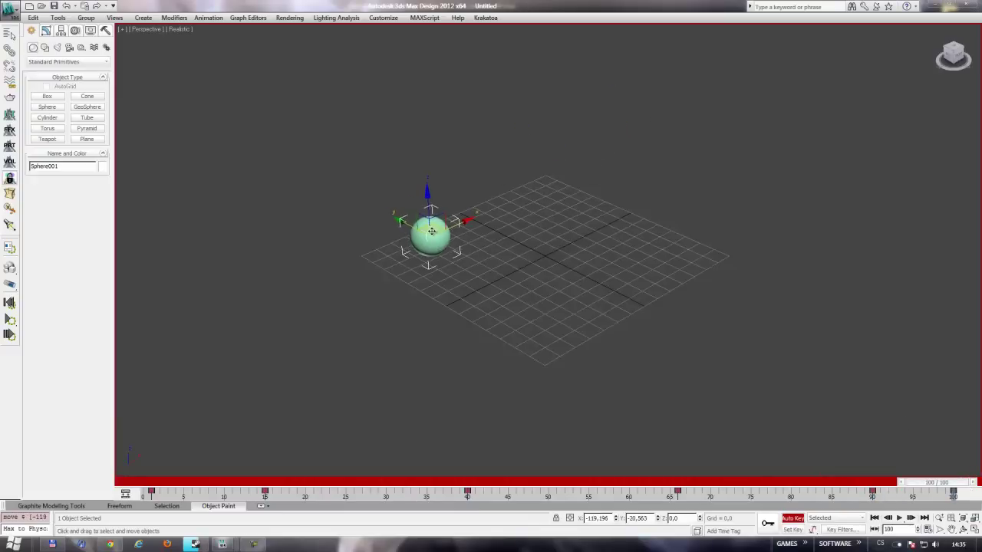
pyautogui.moveTo(934, 483)
pyautogui.mouseDown()
pyautogui.moveTo(194, 357)
pyautogui.moveTo(496, 395)
pyautogui.moveTo(484, 394)
pyautogui.moveTo(476, 150)
pyautogui.mouseUp()
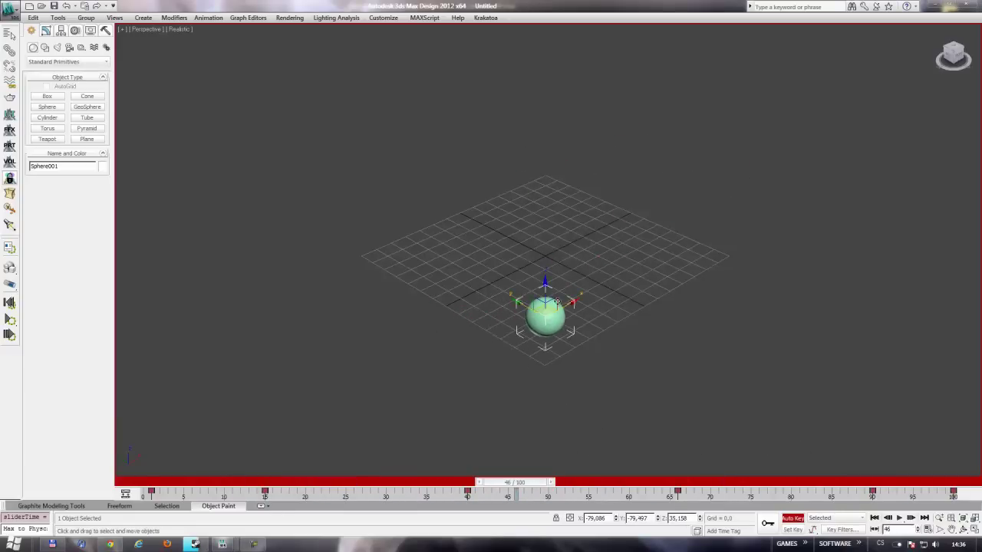
# Step: Give Sphere001's position keys auto tangents in the Curve Editor and turn Auto Key off
pyautogui.click(248, 17)
pyautogui.click(265, 31)
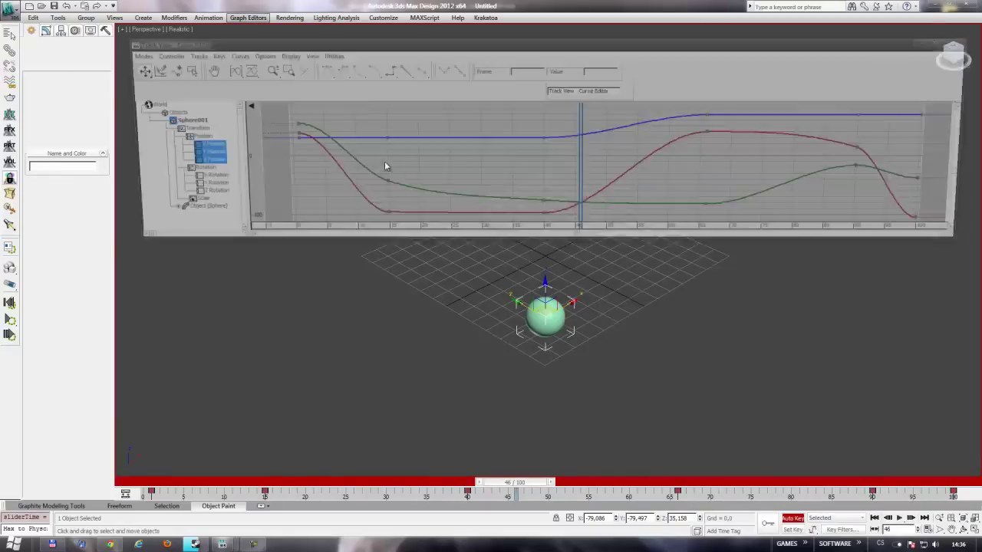
pyautogui.click(418, 71)
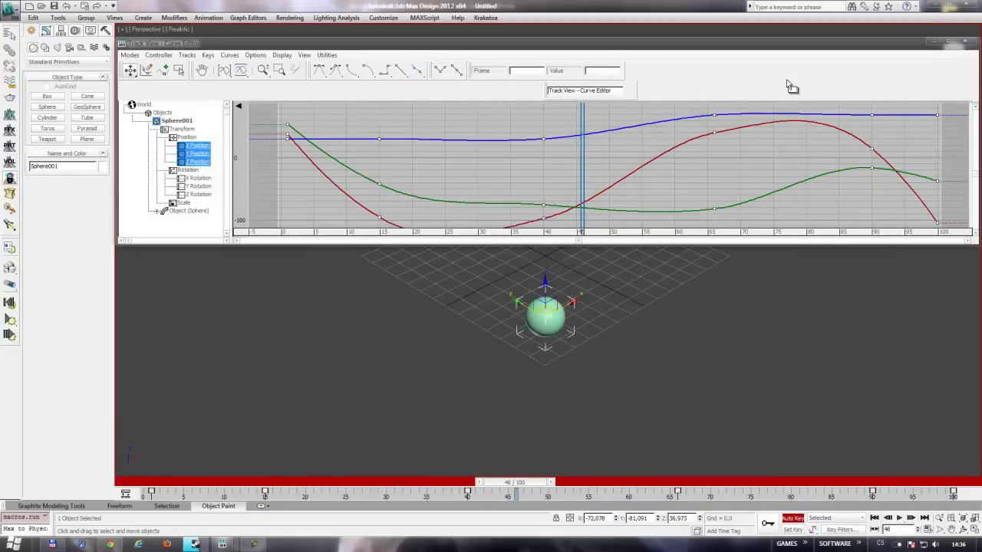
pyautogui.click(965, 43)
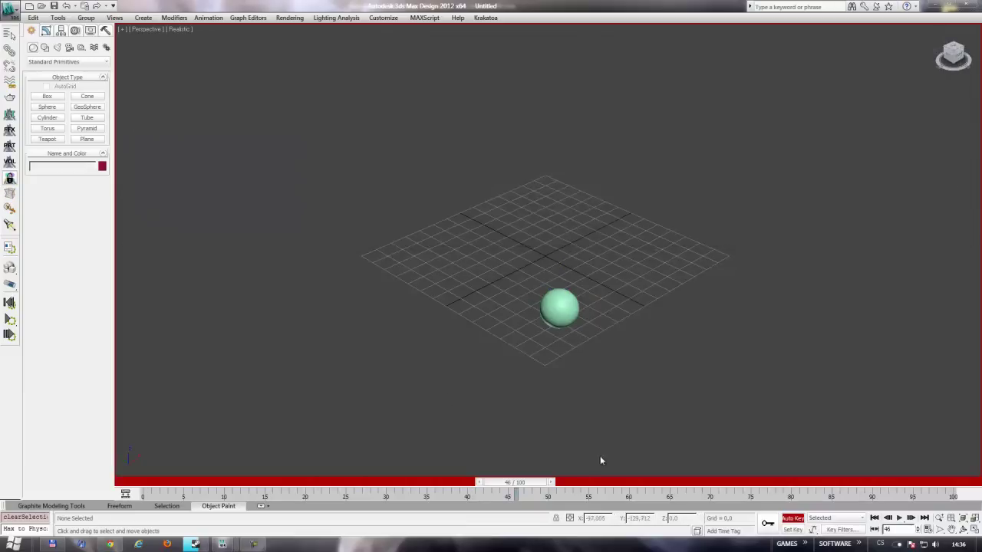
pyautogui.moveTo(514, 482)
pyautogui.mouseDown()
pyautogui.moveTo(171, 481)
pyautogui.moveTo(181, 420)
pyautogui.moveTo(708, 305)
pyautogui.mouseUp()
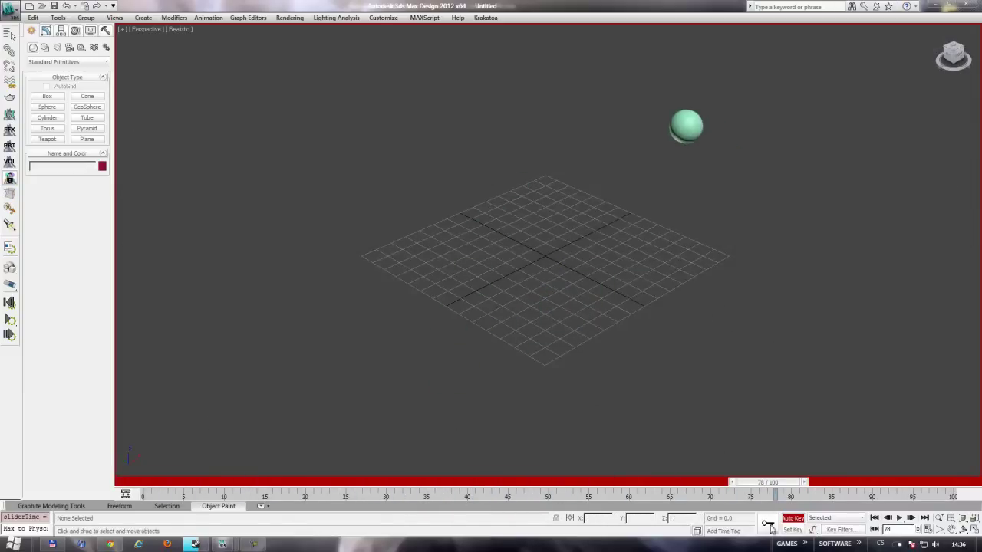
pyautogui.click(792, 518)
pyautogui.moveTo(774, 490)
pyautogui.mouseDown()
pyautogui.moveTo(259, 423)
pyautogui.moveTo(367, 272)
pyautogui.mouseUp()
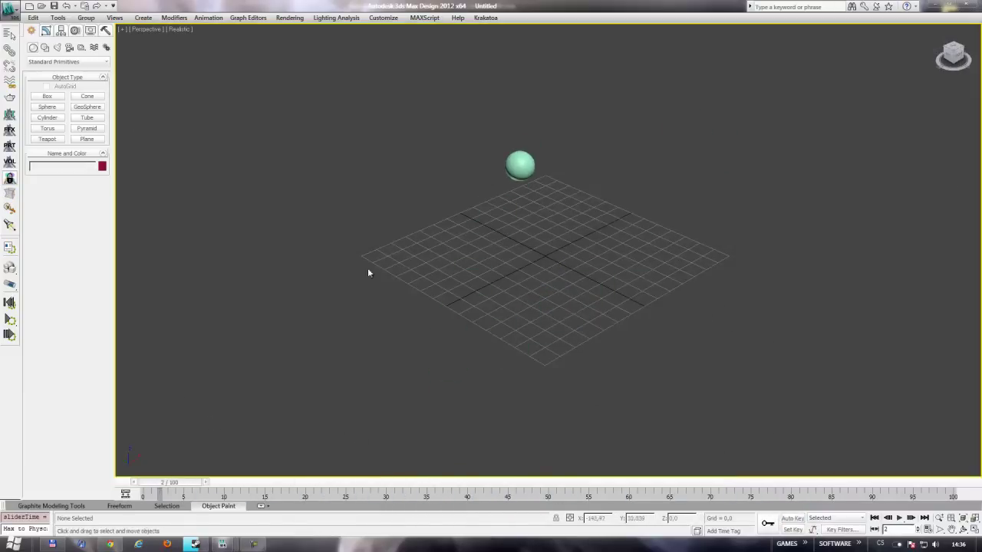
# Step: In Particle View (key 6), add a Standard Flow and set its viewport quantity value to 0
pyautogui.press('6')
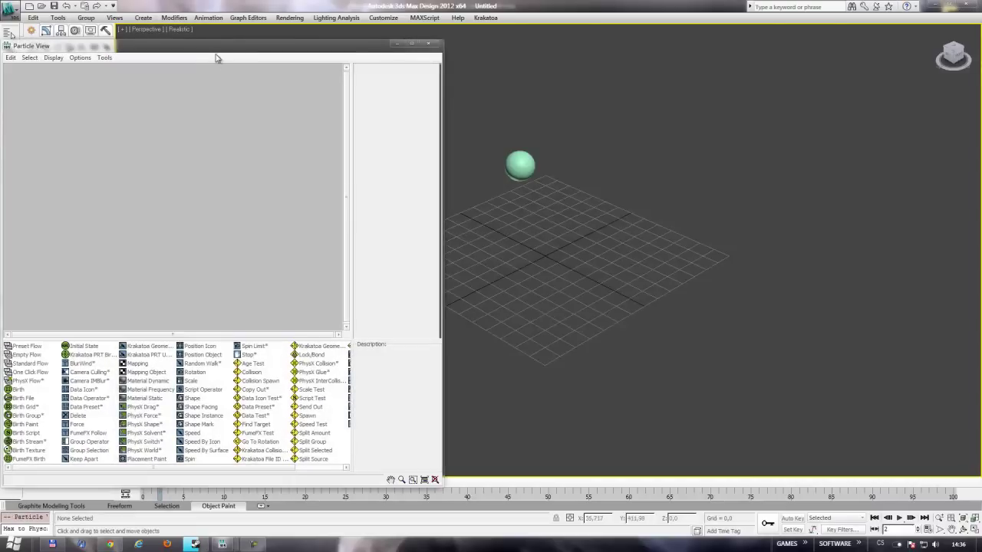
pyautogui.moveTo(215, 55); pyautogui.dragTo(343, 47)
pyautogui.moveTo(150, 348); pyautogui.dragTo(259, 150)
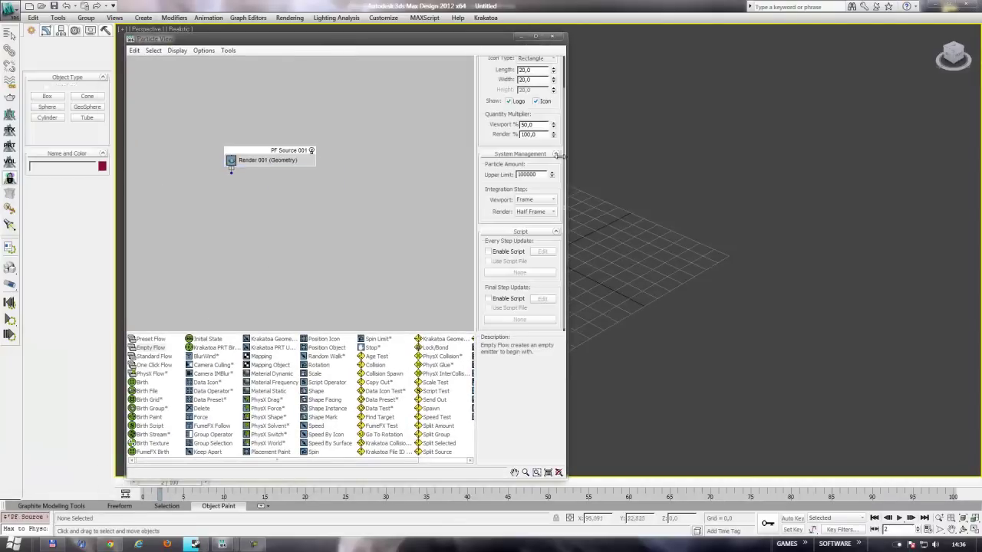
pyautogui.doubleClick(519, 124)
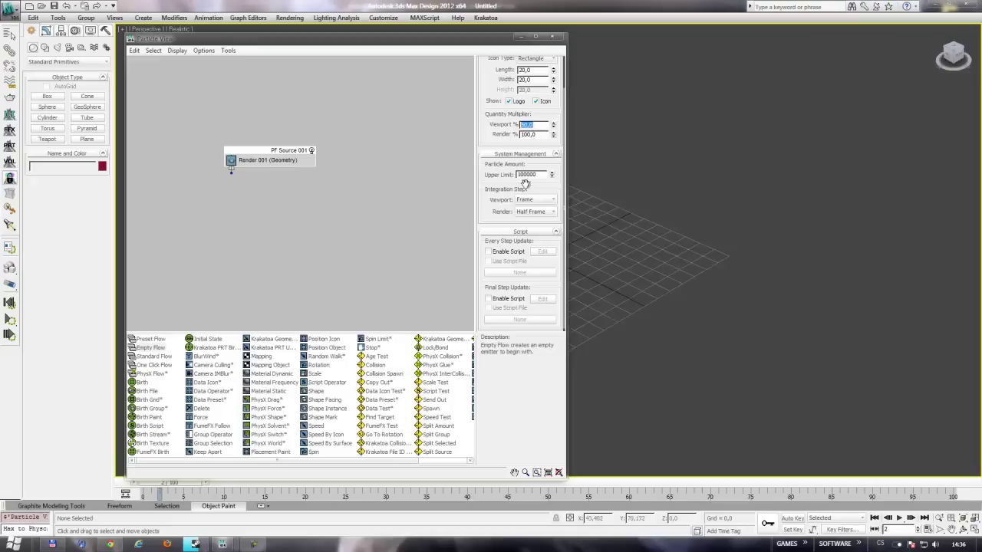
pyautogui.write('0000')
pyautogui.press('Return')
# Step: Add a Birth event under PF Source 001 and a sample PhysX Flow to the graph
pyautogui.click(250, 187)
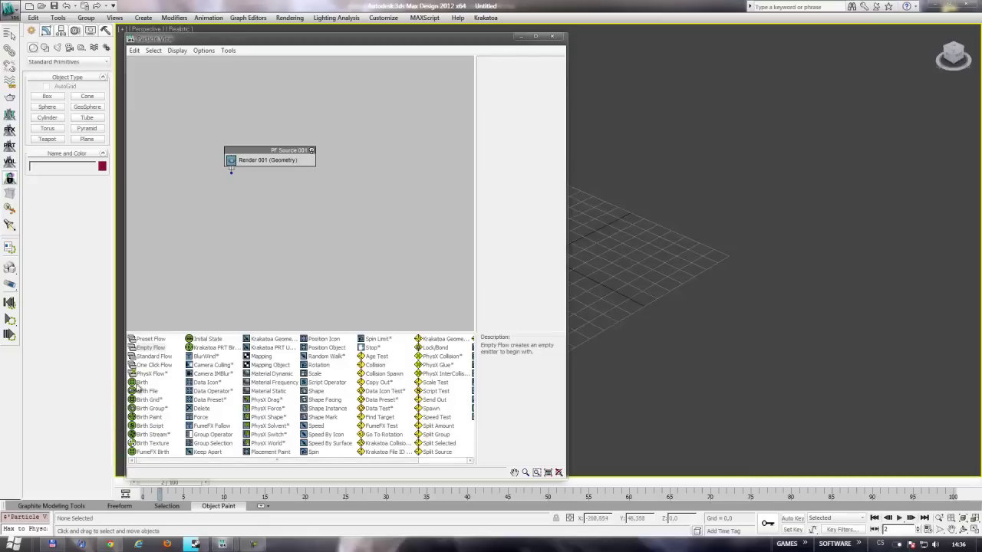
pyautogui.moveTo(138, 382)
pyautogui.mouseDown()
pyautogui.moveTo(244, 199)
pyautogui.moveTo(178, 256)
pyautogui.mouseUp()
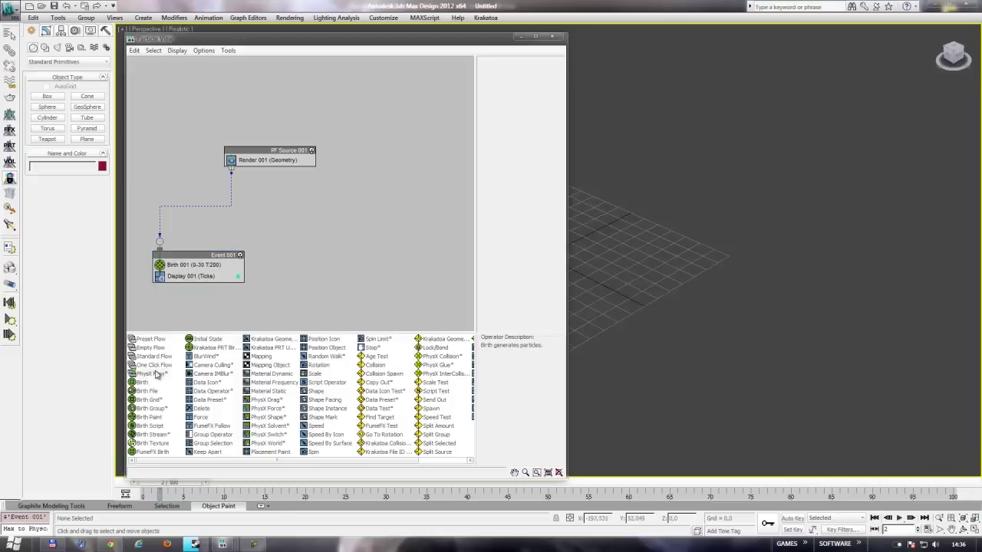
pyautogui.moveTo(156, 374)
pyautogui.mouseDown()
pyautogui.moveTo(388, 238)
pyautogui.moveTo(384, 137)
pyautogui.mouseUp()
# Step: Preview the PhysX cube simulation by scrubbing the timeline with Particle View closed
pyautogui.moveTo(399, 274); pyautogui.dragTo(409, 211)
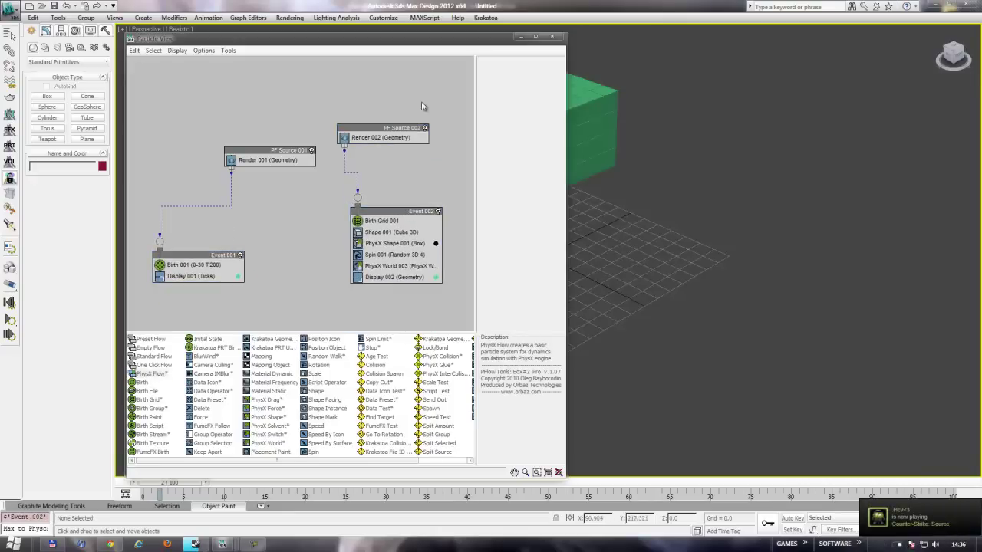
pyautogui.moveTo(449, 45); pyautogui.dragTo(374, 42)
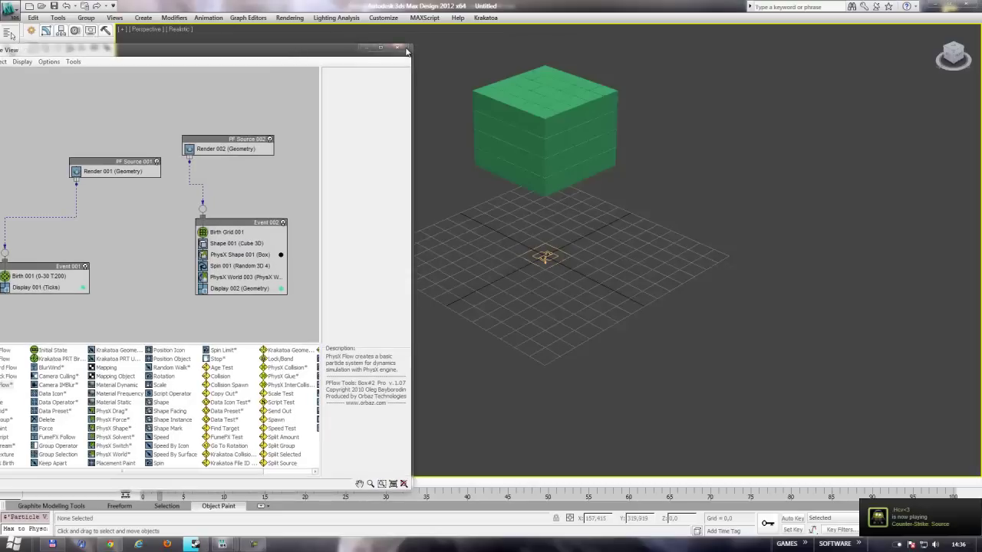
pyautogui.click(398, 48)
pyautogui.moveTo(185, 475); pyautogui.dragTo(657, 477)
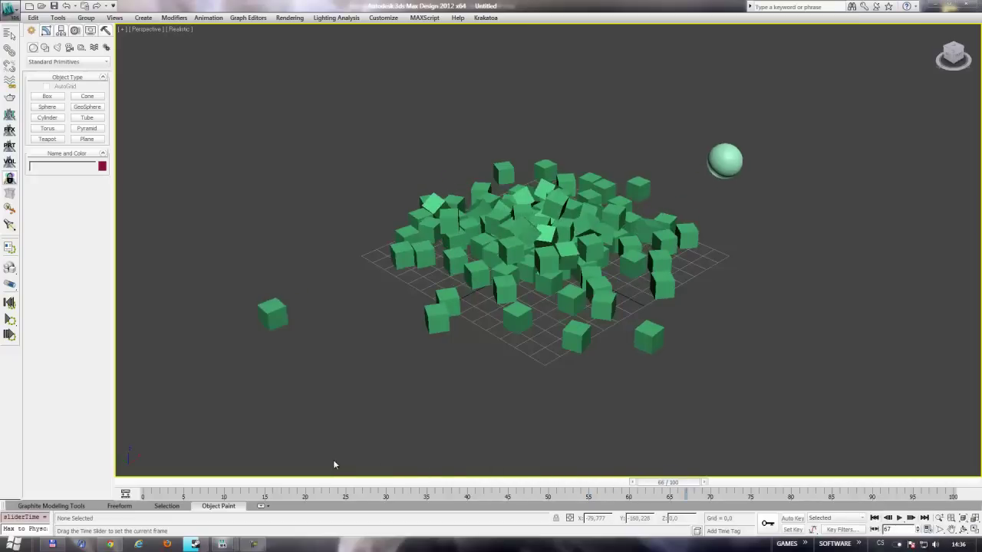
pyautogui.click(323, 482)
pyautogui.moveTo(149, 481)
pyautogui.mouseDown()
pyautogui.moveTo(388, 481)
pyautogui.moveTo(419, 448)
pyautogui.mouseUp()
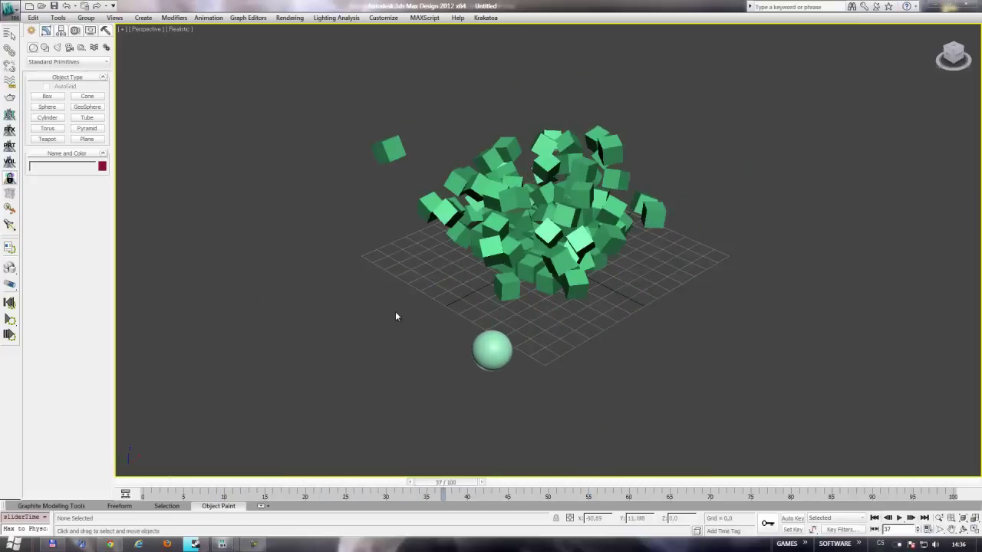
# Step: Delete Event 002 and PF Source 002 in Particle View
pyautogui.press('6')
pyautogui.click(278, 223)
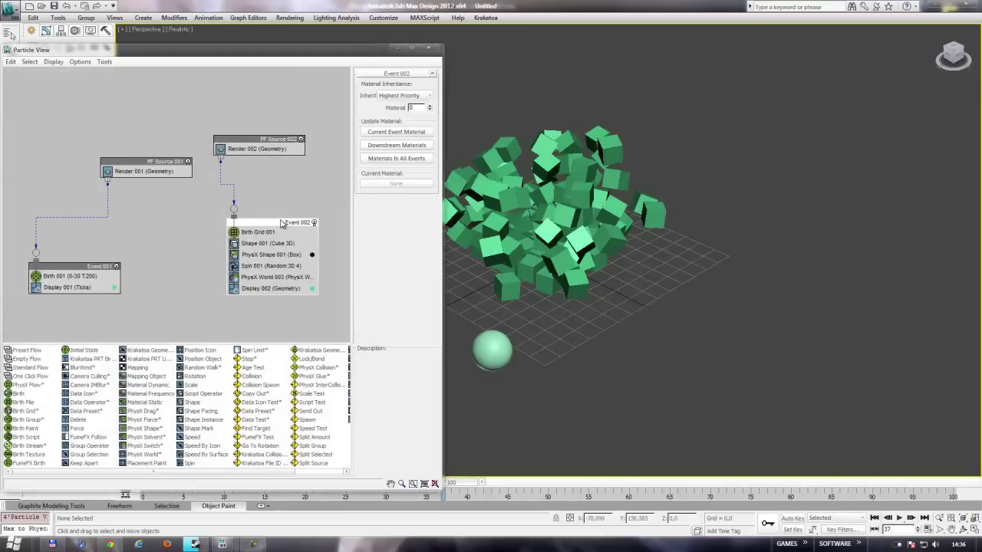
pyautogui.press('Delete')
pyautogui.click(288, 144)
pyautogui.press('Delete')
# Step: Set Birth 001 to emit 20000 particles with Emit Stop at frame 100
pyautogui.moveTo(290, 51); pyautogui.dragTo(430, 42)
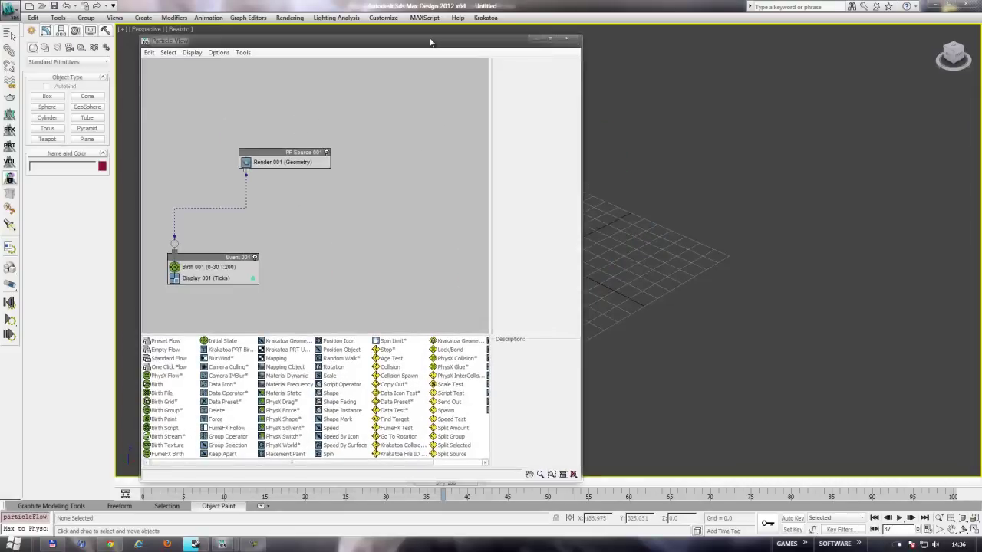
pyautogui.moveTo(239, 265); pyautogui.dragTo(429, 153)
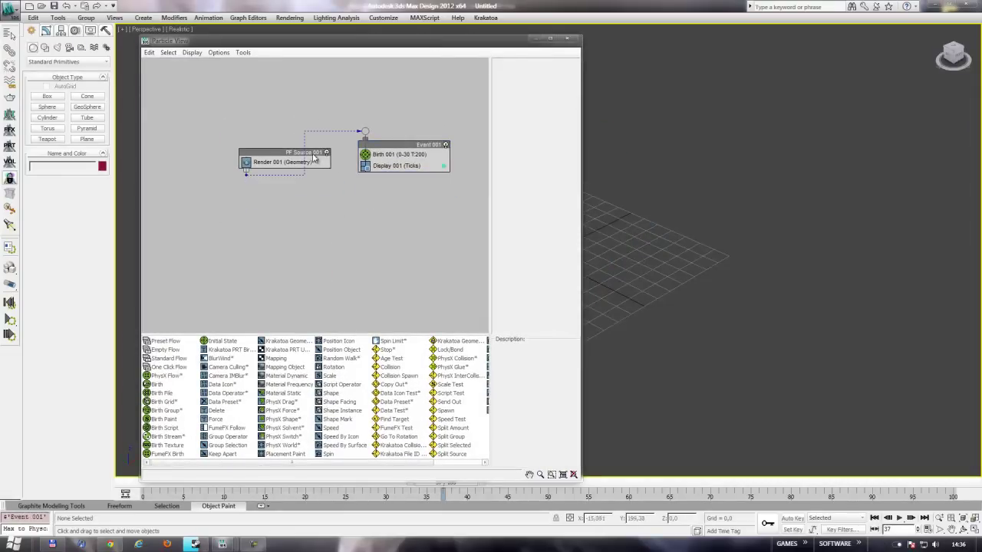
pyautogui.moveTo(313, 158); pyautogui.dragTo(264, 161)
pyautogui.click(401, 157)
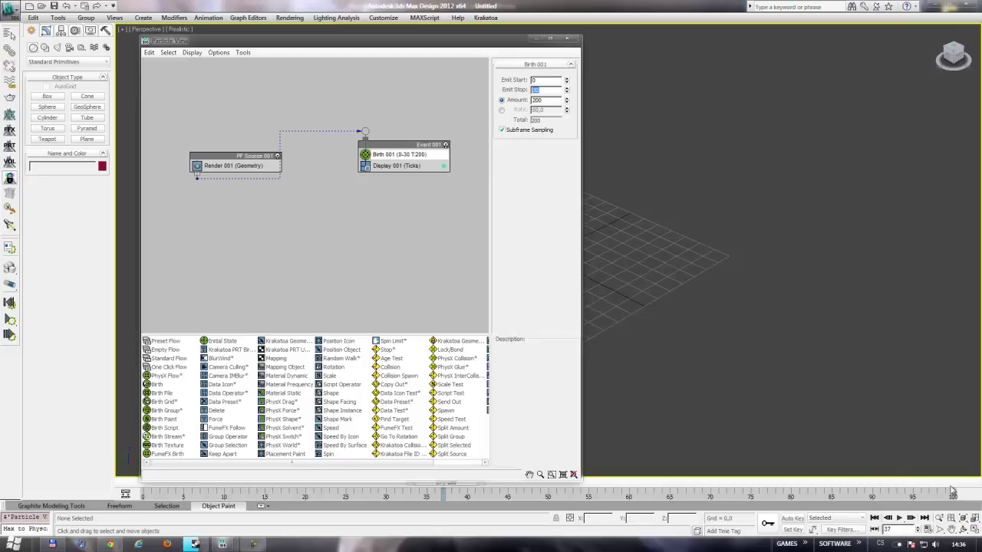
pyautogui.write('0')
pyautogui.press('Return')
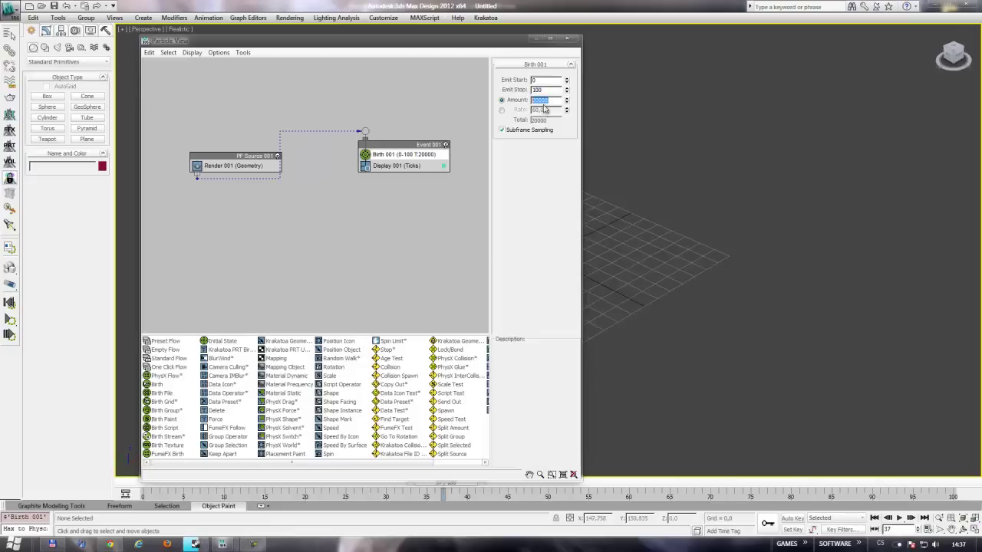
# Step: Make Display 001 show the particles as white dots
pyautogui.click(397, 171)
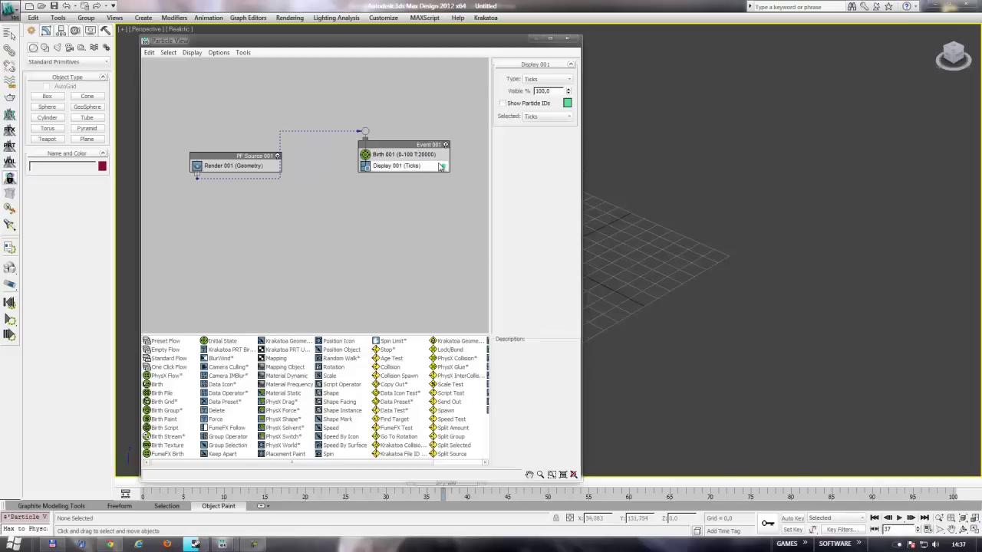
pyautogui.click(444, 166)
pyautogui.moveTo(292, 77); pyautogui.dragTo(299, 145)
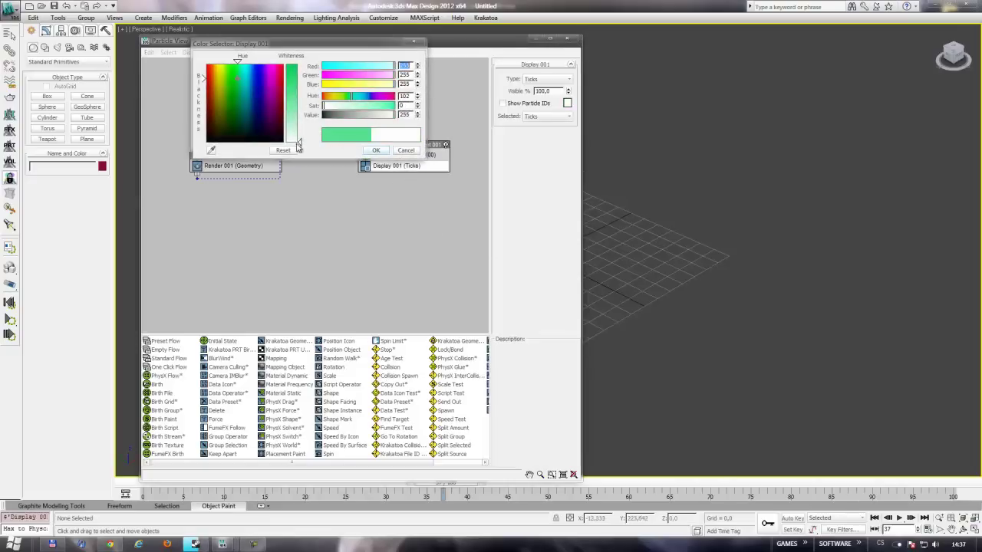
pyautogui.click(376, 150)
pyautogui.click(548, 79)
pyautogui.click(541, 95)
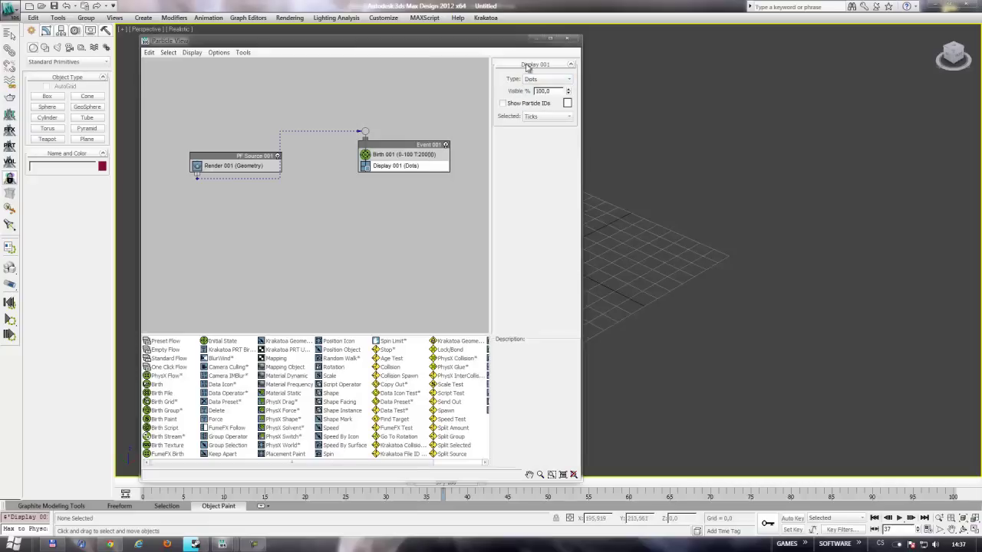
# Step: Add a Position Object operator to Event 001
pyautogui.moveTo(481, 42); pyautogui.dragTo(486, 35)
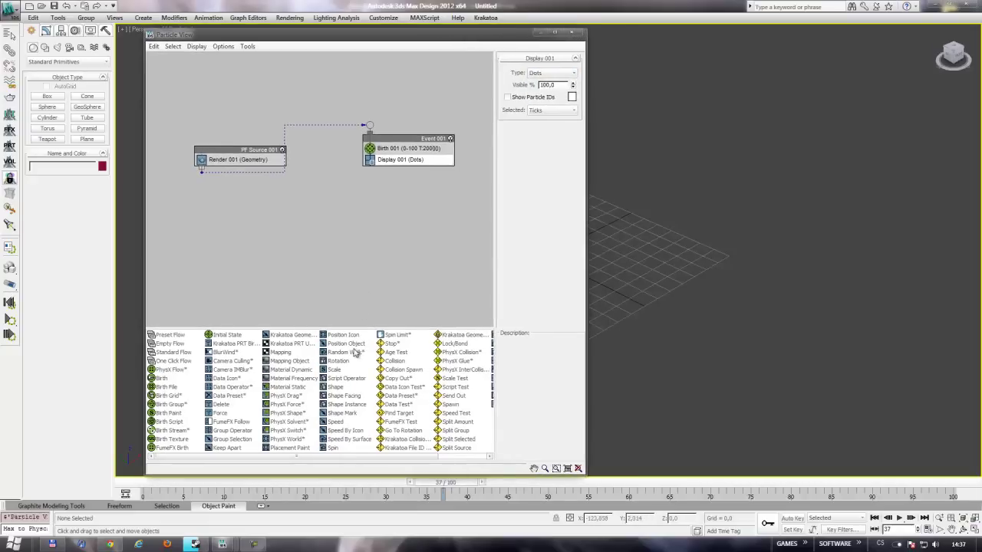
pyautogui.moveTo(345, 342); pyautogui.dragTo(395, 160)
pyautogui.moveTo(426, 37); pyautogui.dragTo(295, 35)
pyautogui.click(255, 159)
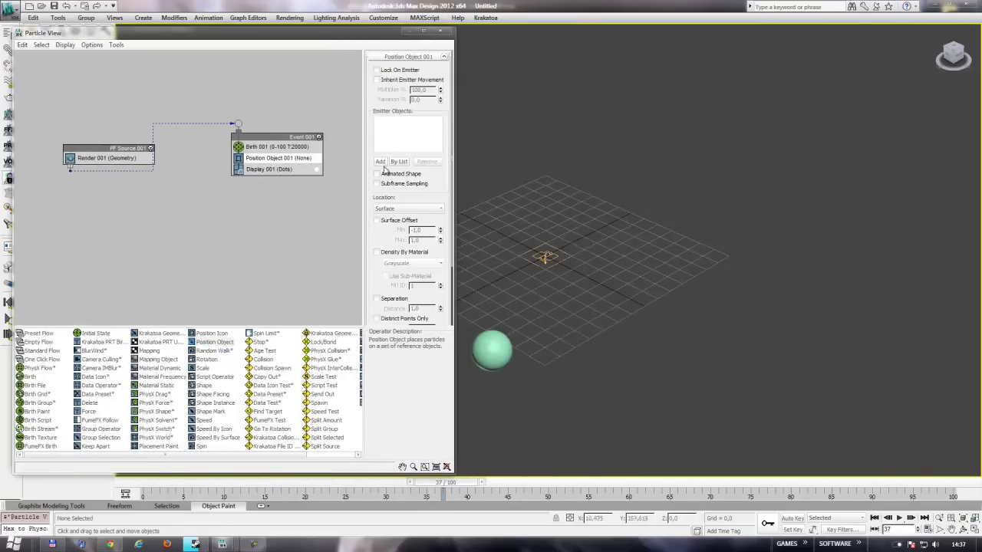
# Step: Emit from Sphere001, preview the growing trail, and add a Delete operator to Event 001
pyautogui.click(486, 340)
pyautogui.keyDown('alt'); pyautogui.moveTo(491, 346); pyautogui.dragTo(583, 338, button='middle'); pyautogui.keyUp('alt')
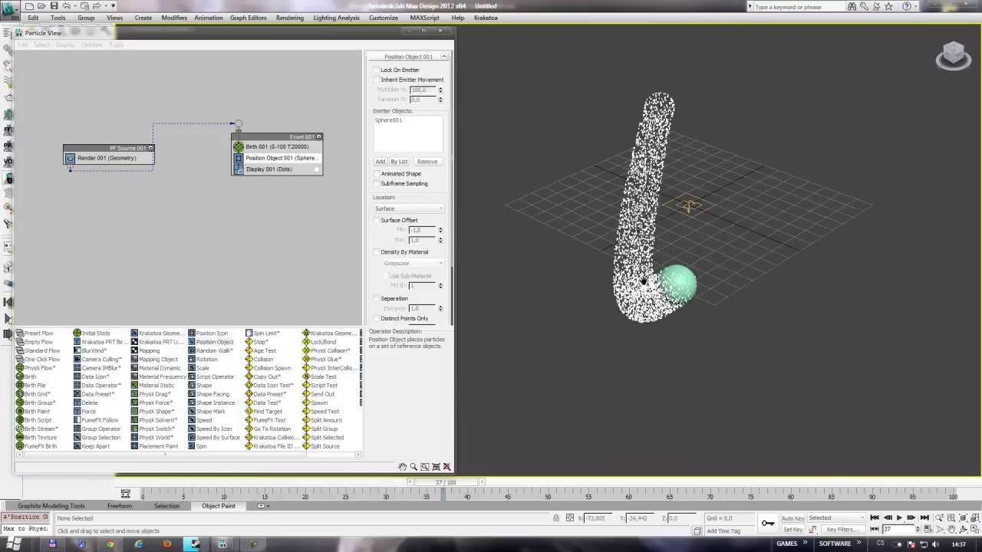
pyautogui.moveTo(196, 485)
pyautogui.mouseDown()
pyautogui.moveTo(947, 497)
pyautogui.moveTo(361, 495)
pyautogui.moveTo(862, 494)
pyautogui.mouseUp()
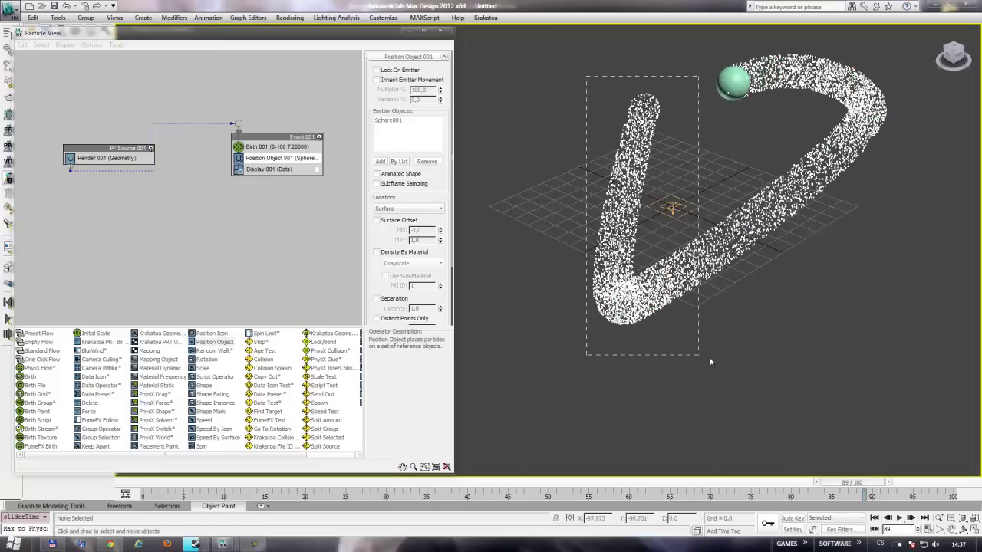
pyautogui.moveTo(709, 362); pyautogui.dragTo(709, 362)
pyautogui.moveTo(89, 403); pyautogui.dragTo(262, 170)
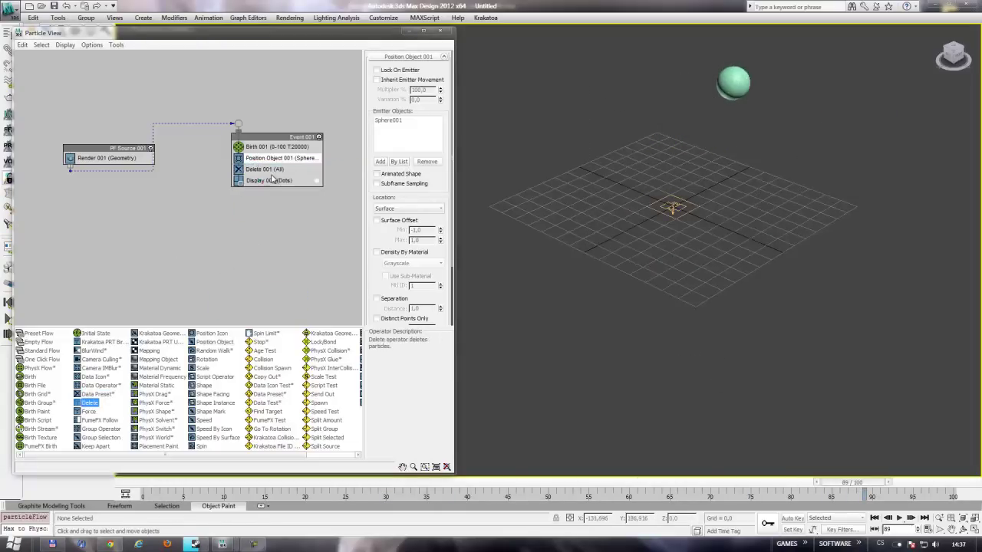
# Step: Set Delete 001 to By Particle Age with life span 35, then add a Force operator
pyautogui.click(377, 98)
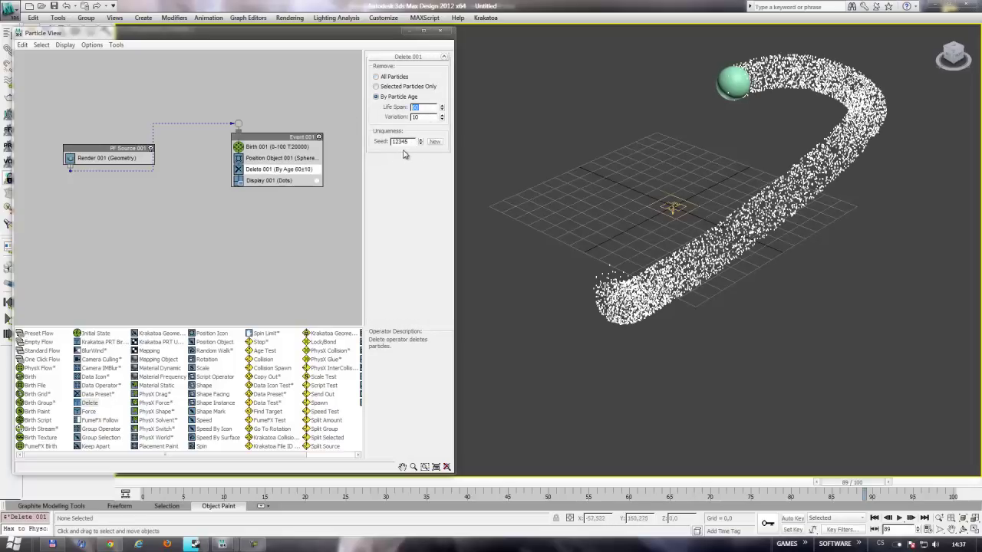
pyautogui.press('Return')
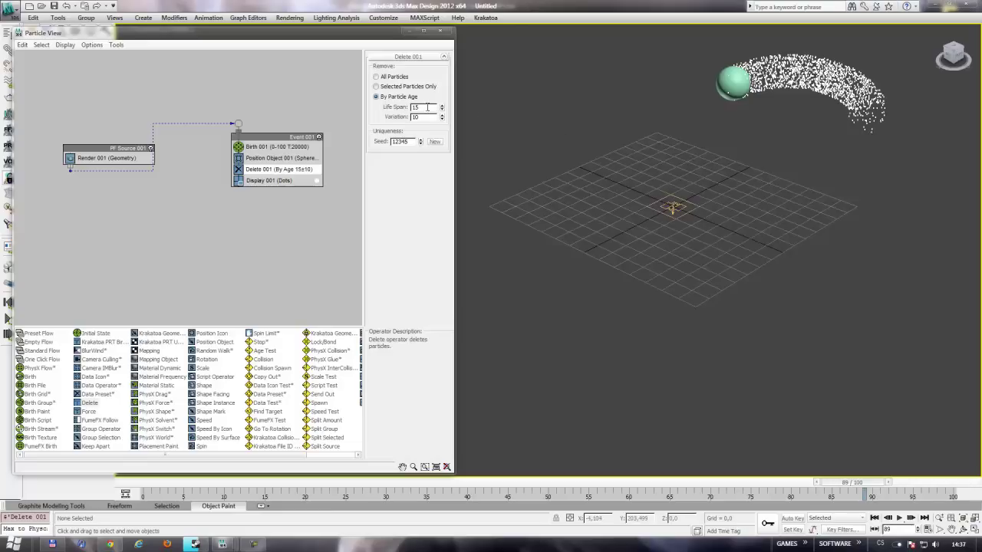
pyautogui.write('25')
pyautogui.press('Return')
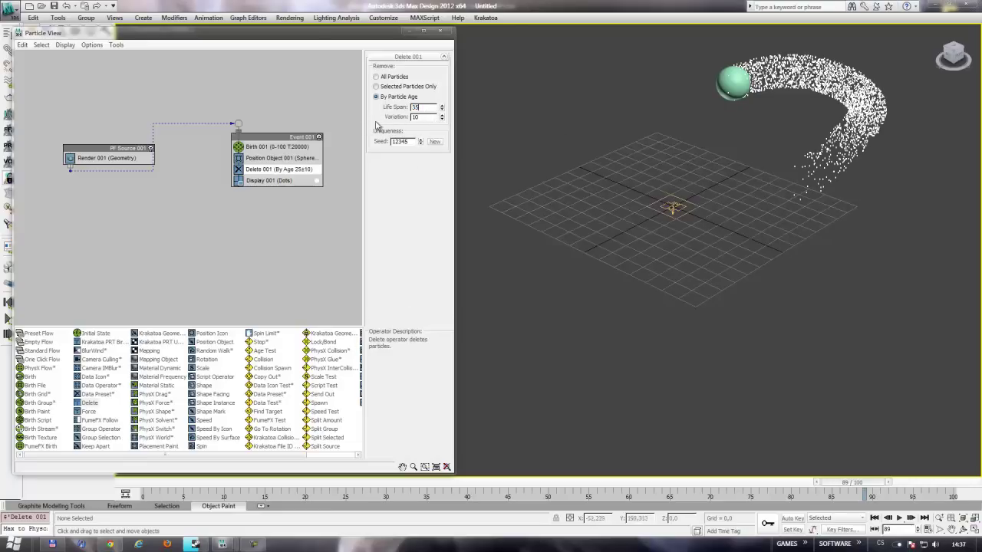
pyautogui.press('Return')
pyautogui.moveTo(281, 483); pyautogui.dragTo(819, 497)
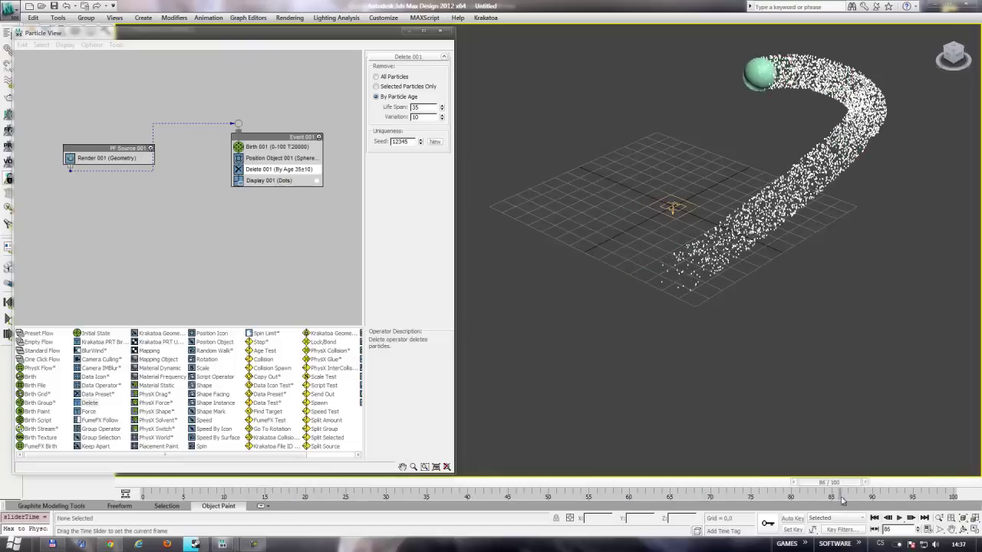
pyautogui.moveTo(819, 496); pyautogui.dragTo(589, 498)
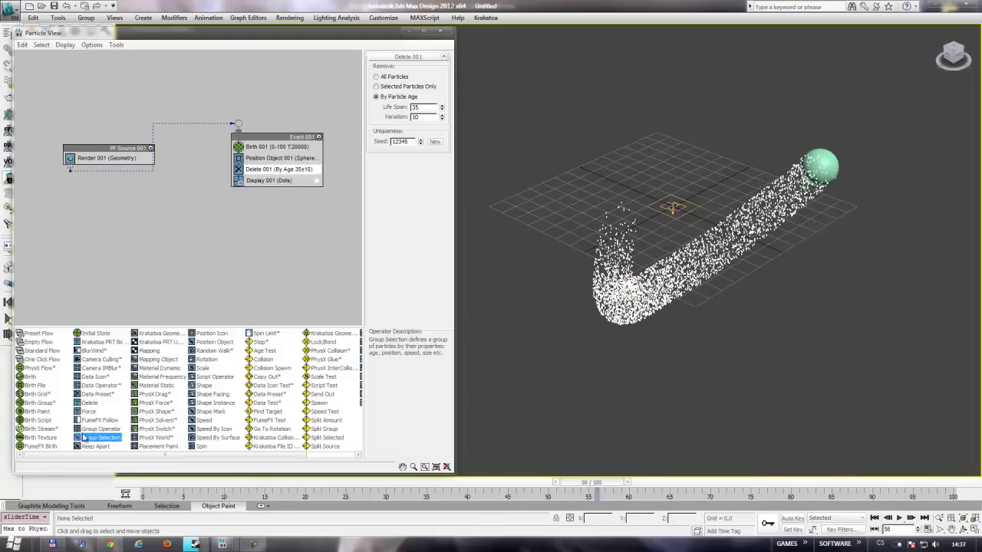
pyautogui.moveTo(89, 412); pyautogui.dragTo(261, 170)
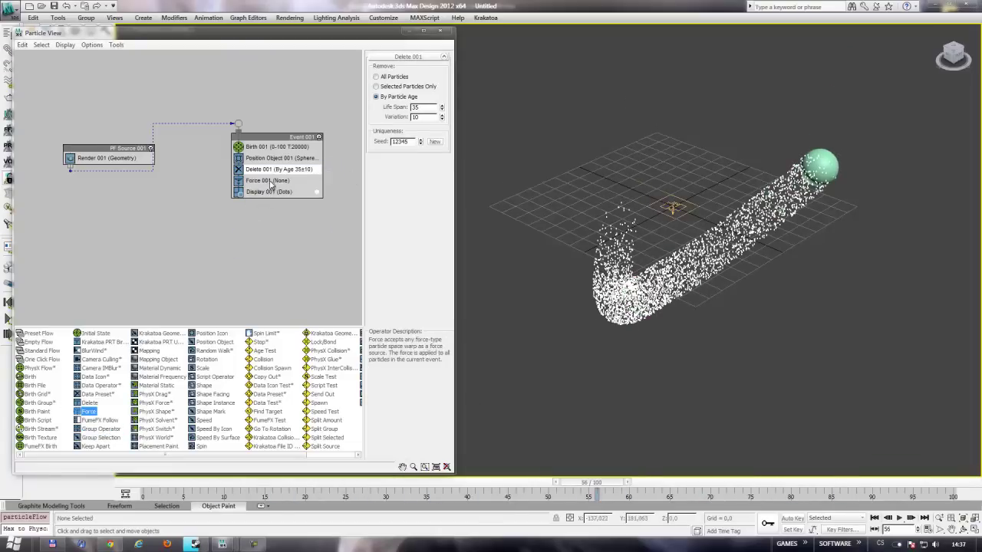
pyautogui.click(440, 30)
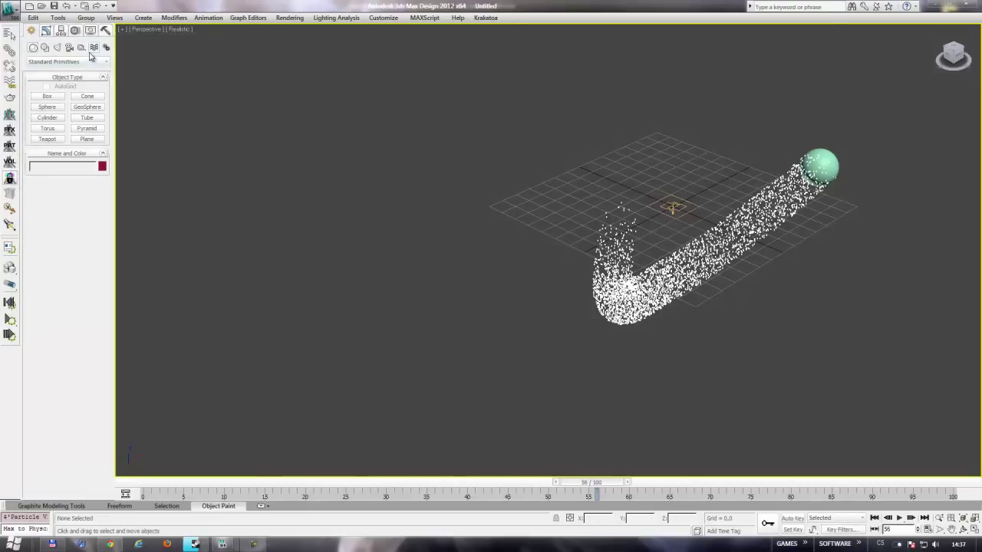
# Step: Create the Wind001 force space warp in the viewport and select it
pyautogui.click(93, 47)
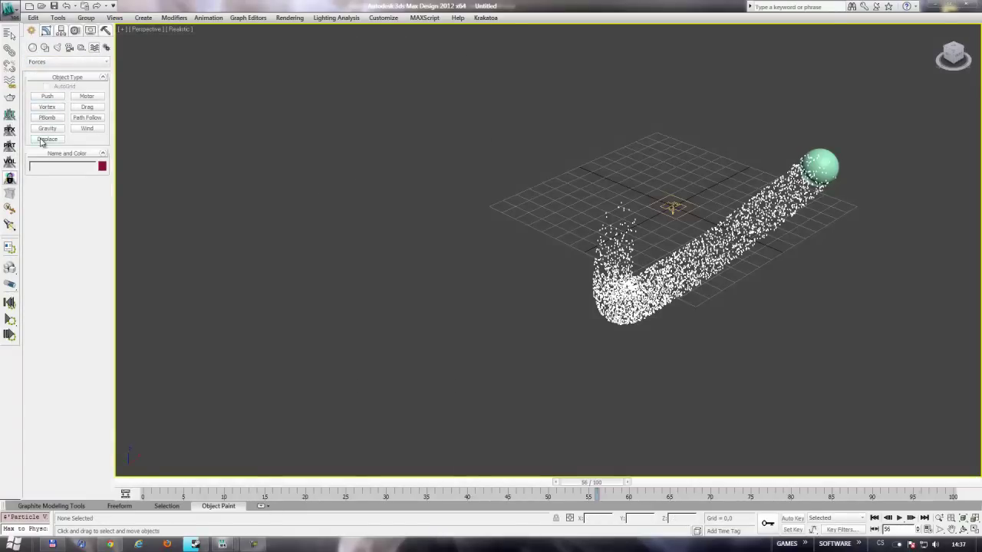
pyautogui.click(87, 128)
pyautogui.moveTo(565, 219)
pyautogui.mouseDown()
pyautogui.moveTo(564, 211)
pyautogui.moveTo(537, 219)
pyautogui.mouseUp()
pyautogui.click(86, 107)
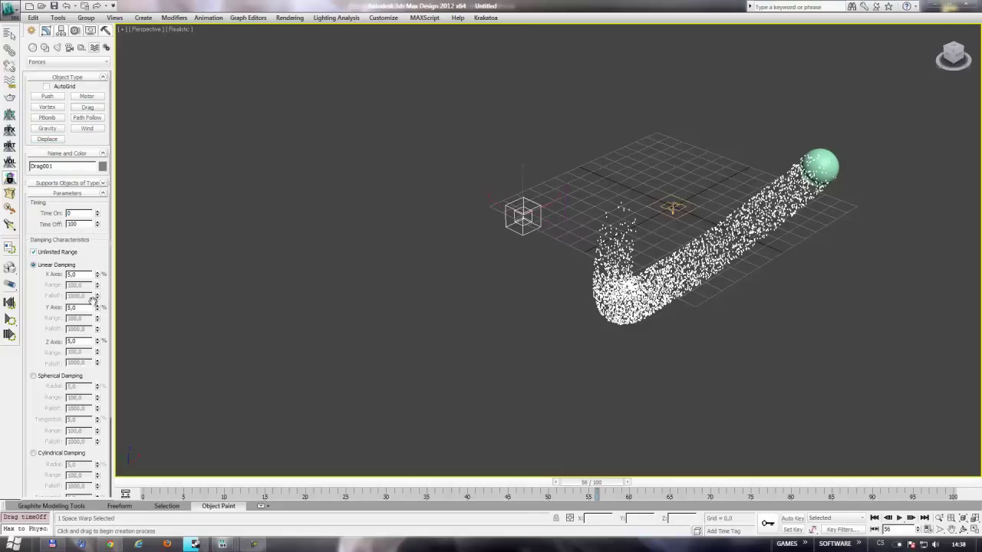
pyautogui.rightClick(521, 255)
pyautogui.press('Delete')
pyautogui.click(566, 234)
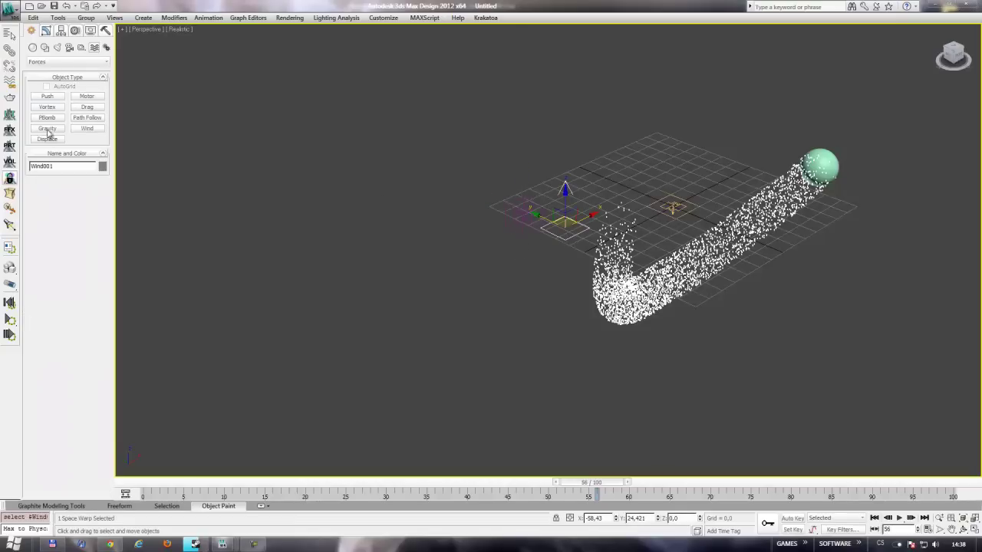
# Step: Set Wind001's strength to 7 and decay to 0.2 in the Modify panel
pyautogui.click(46, 31)
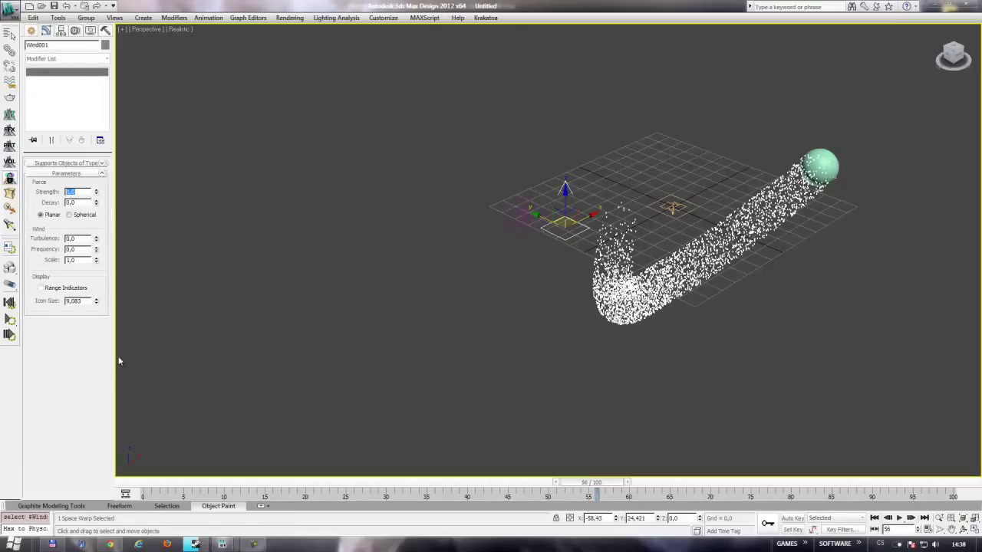
pyautogui.write('7')
pyautogui.click(82, 202)
pyautogui.press('Return')
pyautogui.write('2,2')
# Step: Assign Drag001 and Wind001 to Force 001 through its By List picker
pyautogui.press('Tab')
pyautogui.click(562, 253)
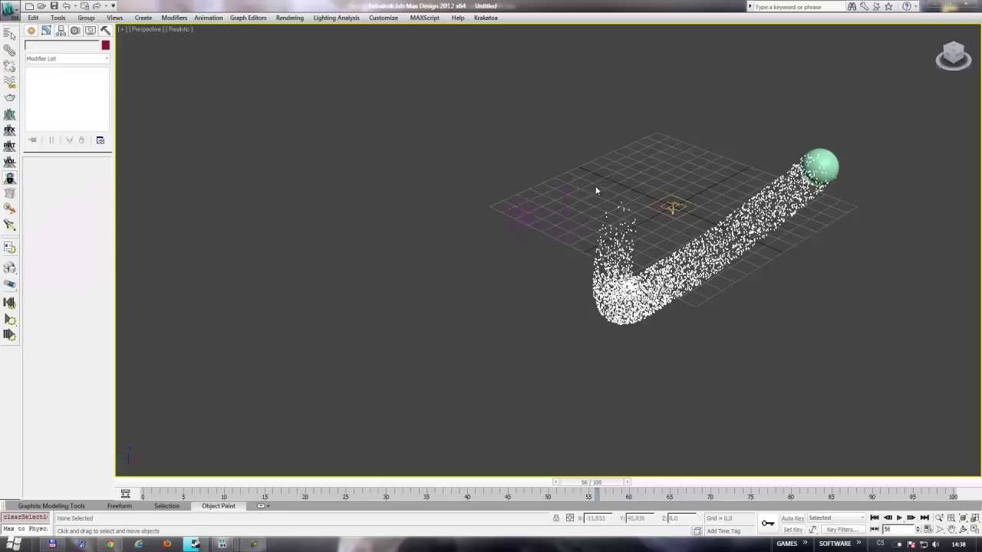
pyautogui.press('6')
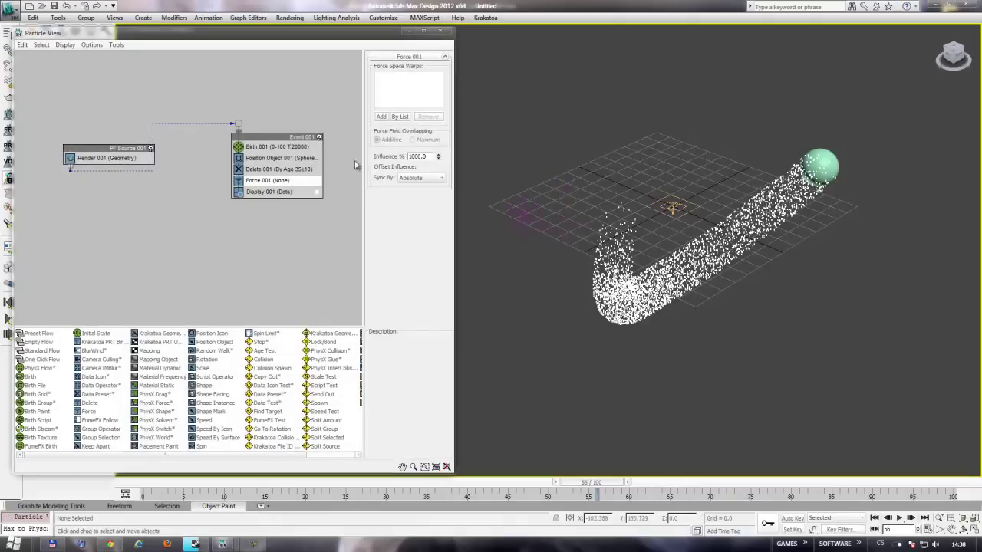
pyautogui.click(400, 117)
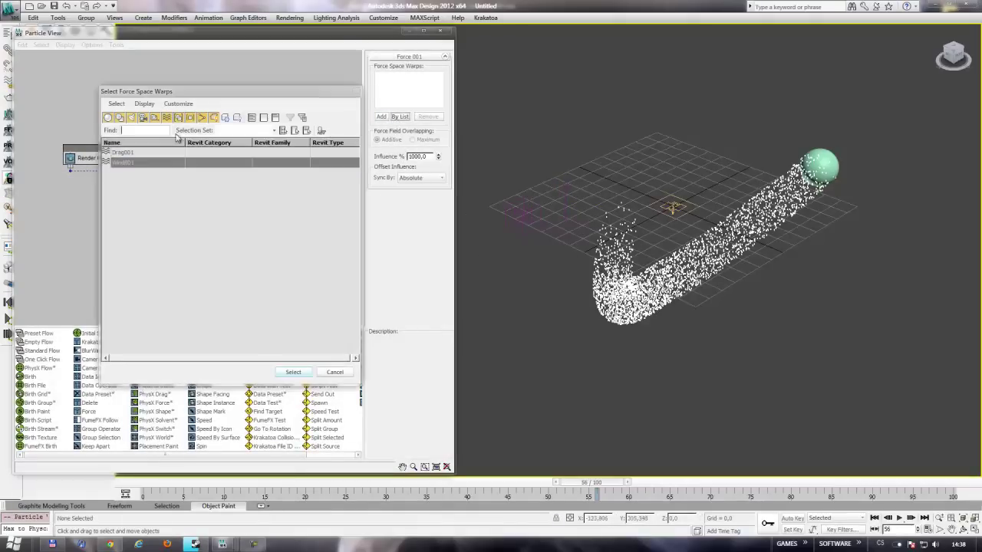
pyautogui.moveTo(145, 152); pyautogui.dragTo(177, 208)
pyautogui.click(293, 372)
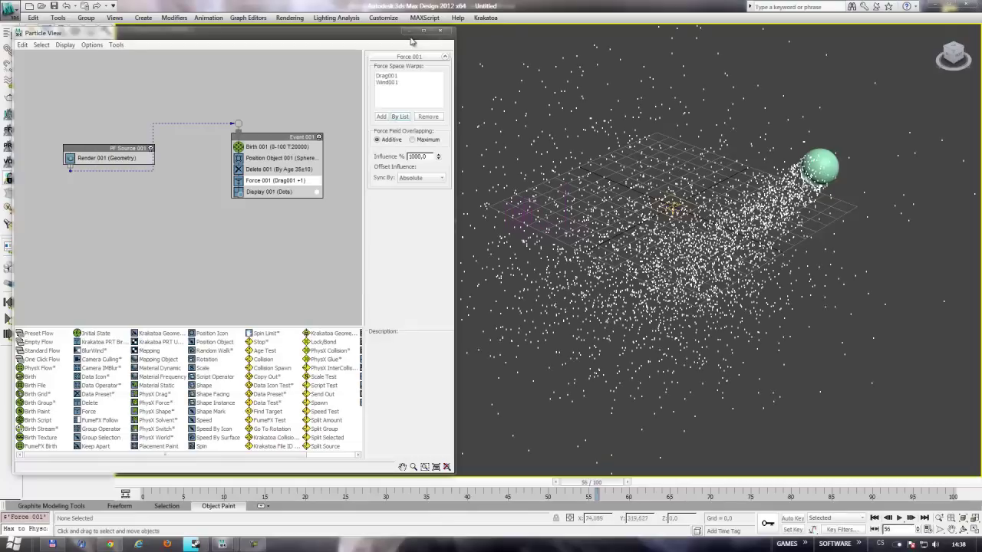
pyautogui.click(439, 34)
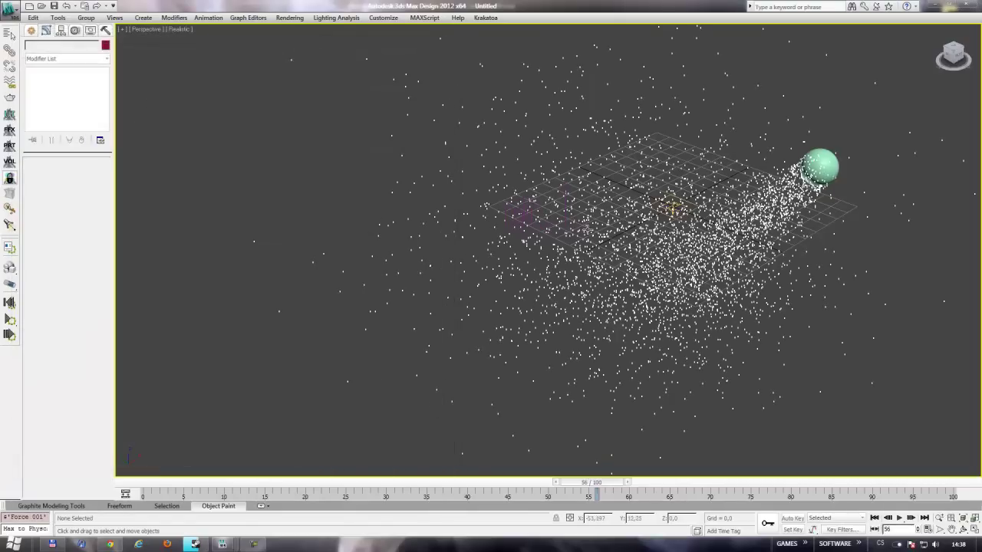
# Step: Set Wind001 to decay 0,25, turbulence 0,858, frequency 0 and scale 3,18
pyautogui.click(522, 217)
pyautogui.scroll(-5, 758, 203)
pyautogui.scroll(5, 758, 202)
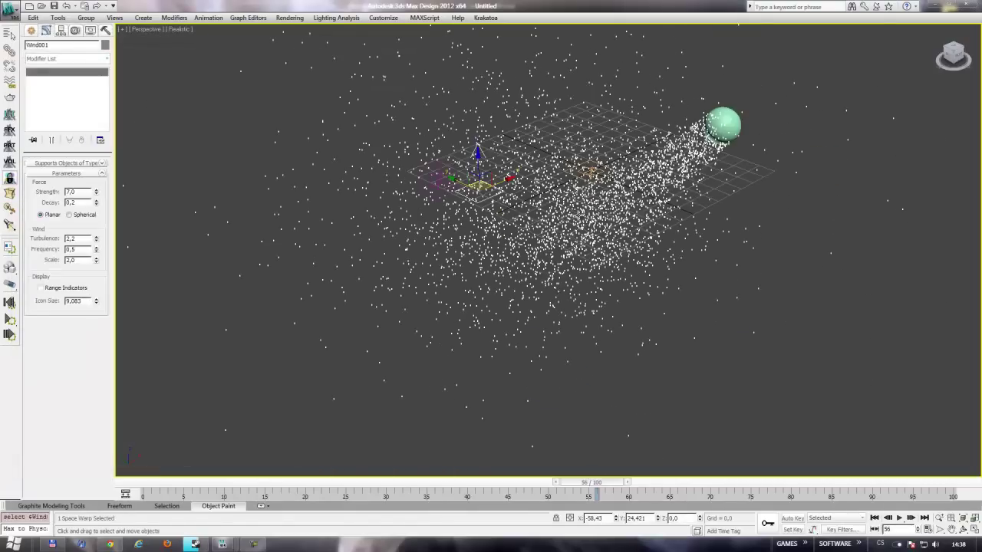
pyautogui.scroll(-2, 602, 204)
pyautogui.scroll(5, 625, 188)
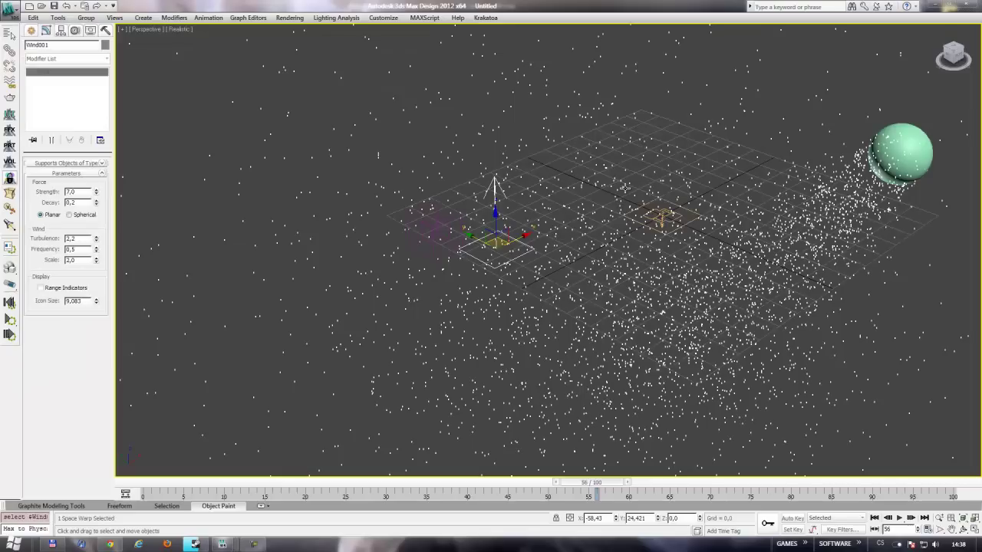
pyautogui.scroll(-5, 626, 188)
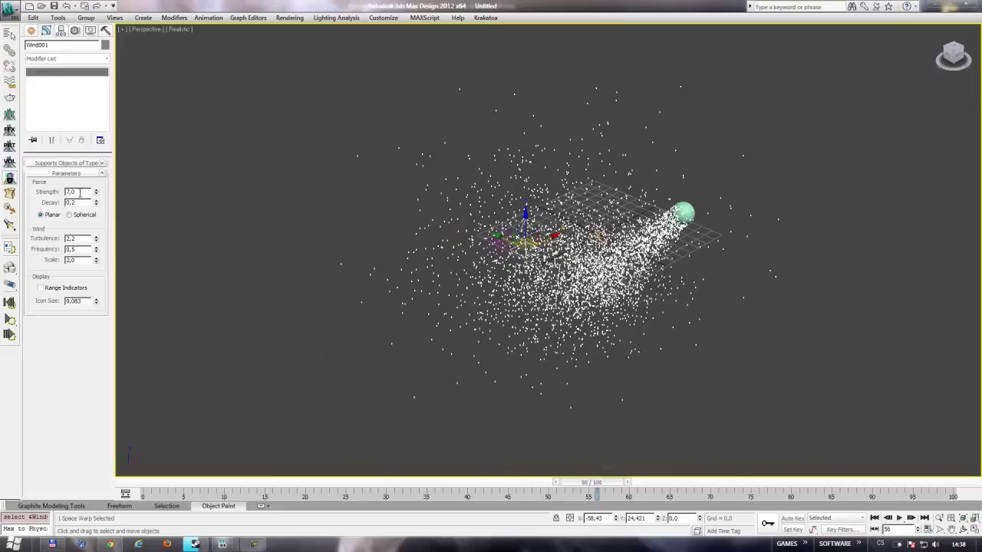
pyautogui.write('0,25')
pyautogui.press('Return')
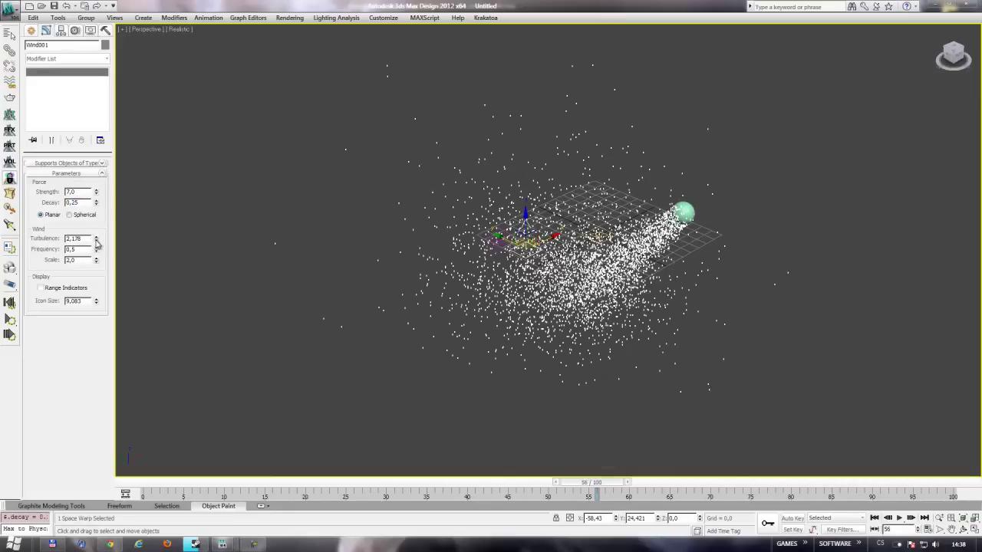
pyautogui.moveTo(98, 242)
pyautogui.mouseDown()
pyautogui.moveTo(104, 272)
pyautogui.moveTo(99, 229)
pyautogui.mouseUp()
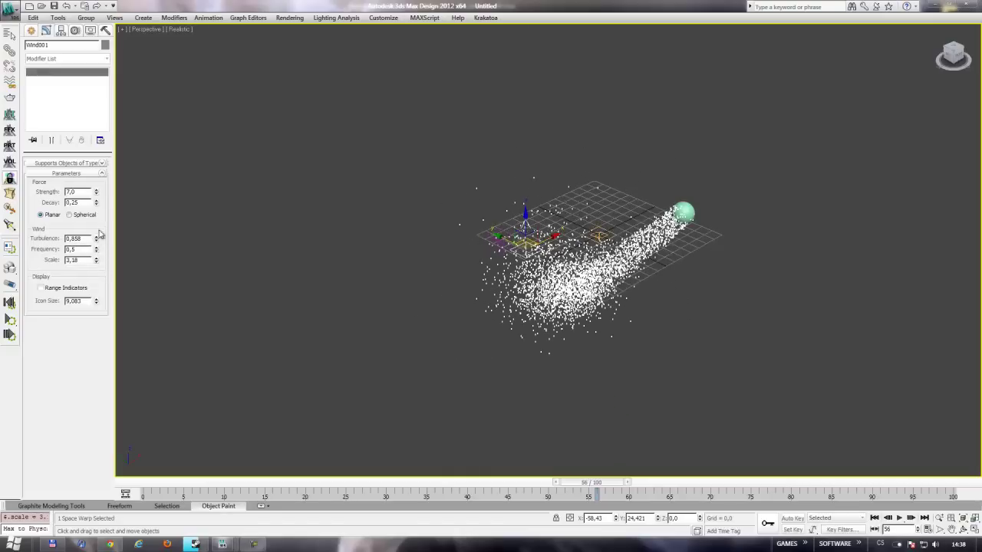
pyautogui.moveTo(96, 249); pyautogui.dragTo(108, 280)
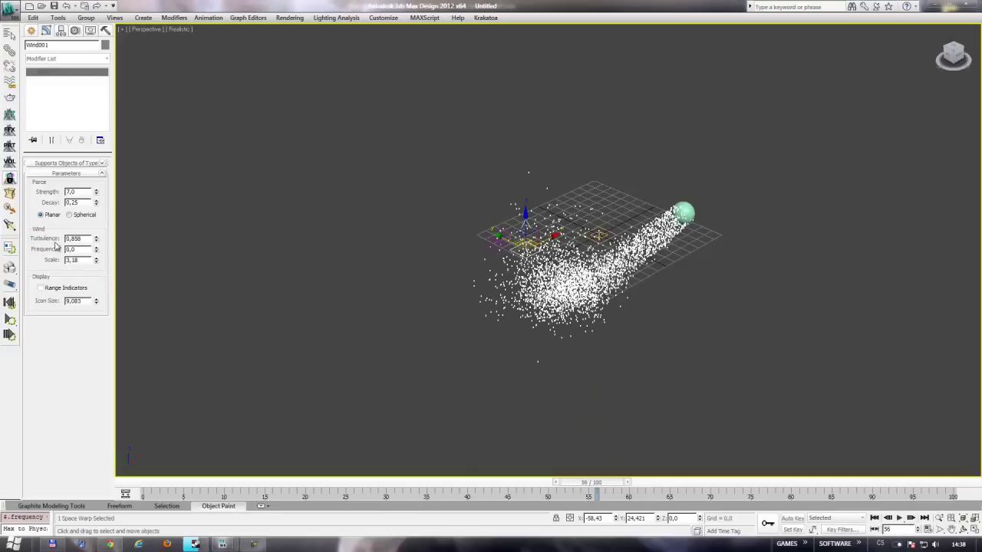
# Step: Pan and orbit the Perspective view around the narrowed particle stream
pyautogui.moveTo(750, 309); pyautogui.dragTo(662, 273, button='middle')
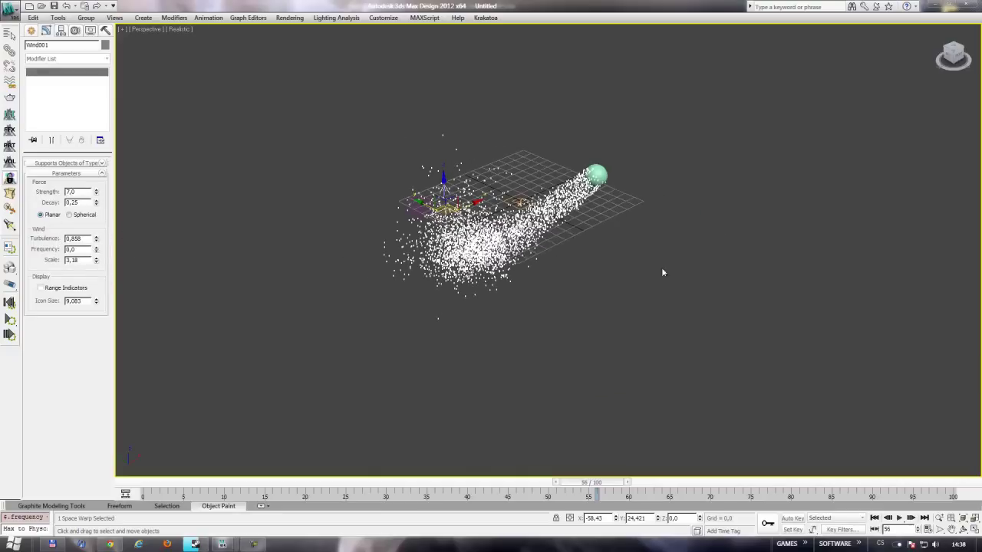
pyautogui.click(964, 529)
pyautogui.moveTo(548, 267); pyautogui.dragTo(691, 277)
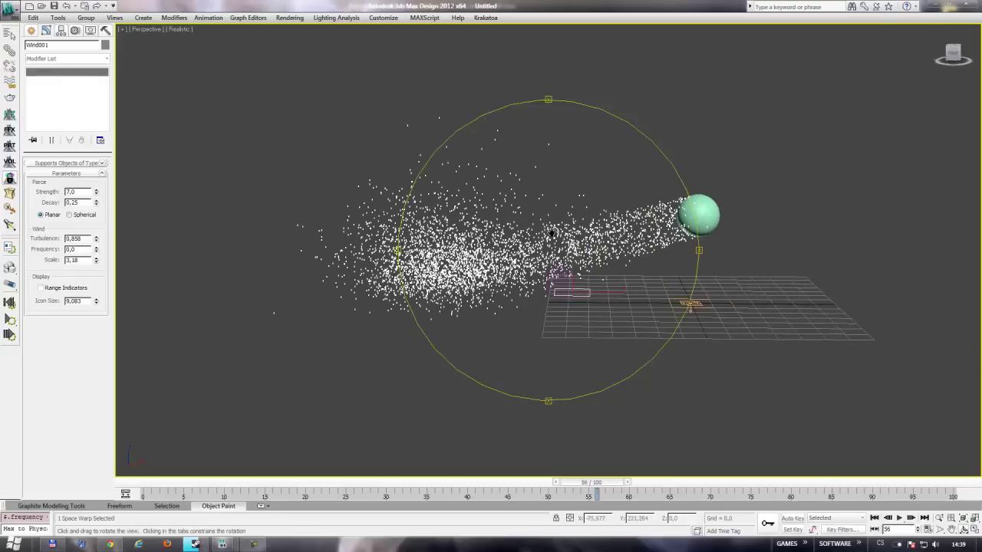
# Step: Dial Wind001 to strength 7,77, decay 0,13, turbulence 0,108, frequency 0,67, scale 0,34, then scrub
pyautogui.rightClick(273, 201)
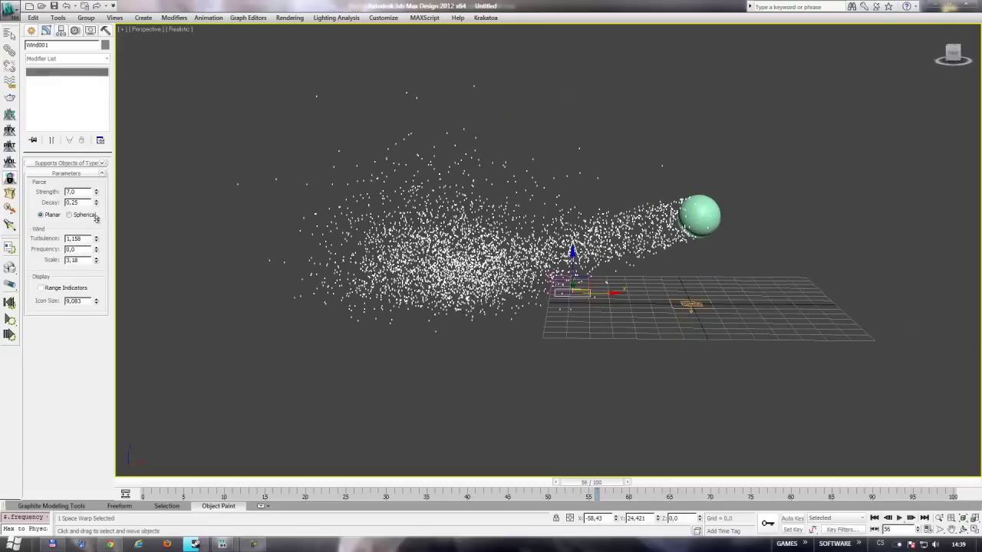
pyautogui.click(96, 246)
pyautogui.moveTo(98, 241)
pyautogui.mouseDown()
pyautogui.moveTo(97, 184)
pyautogui.moveTo(100, 223)
pyautogui.moveTo(97, 205)
pyautogui.mouseUp()
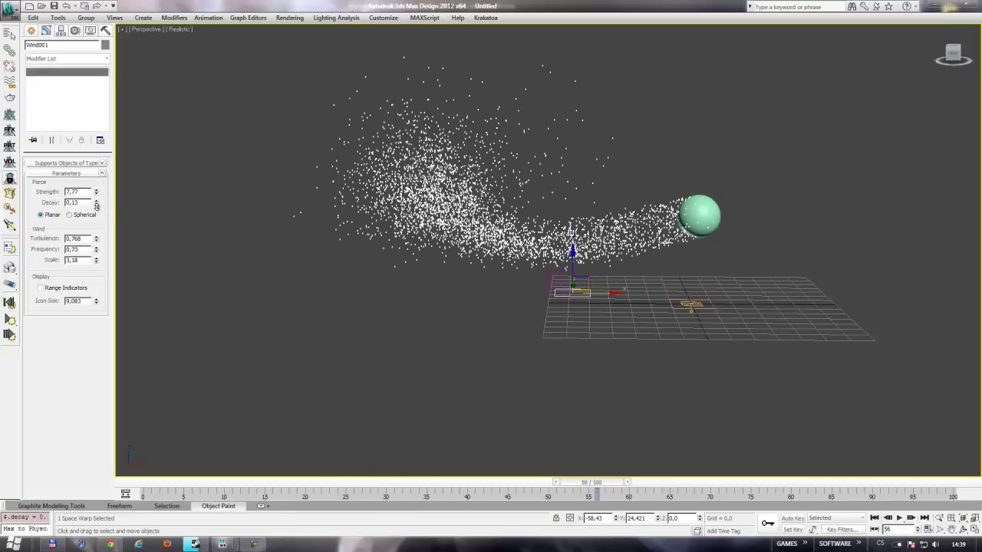
pyautogui.moveTo(98, 240); pyautogui.dragTo(100, 262)
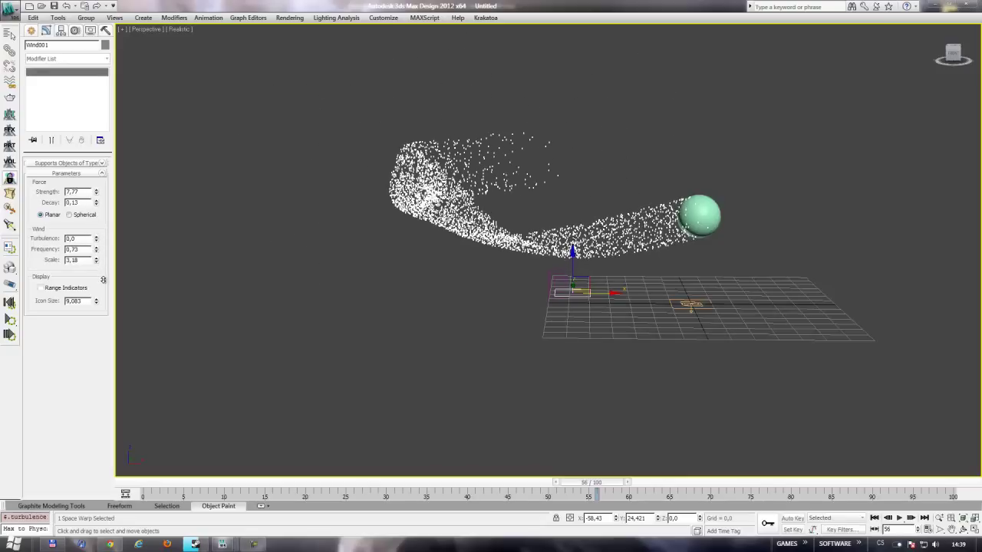
pyautogui.moveTo(102, 271)
pyautogui.mouseDown()
pyautogui.moveTo(97, 261)
pyautogui.moveTo(99, 347)
pyautogui.mouseUp()
pyautogui.click(97, 258)
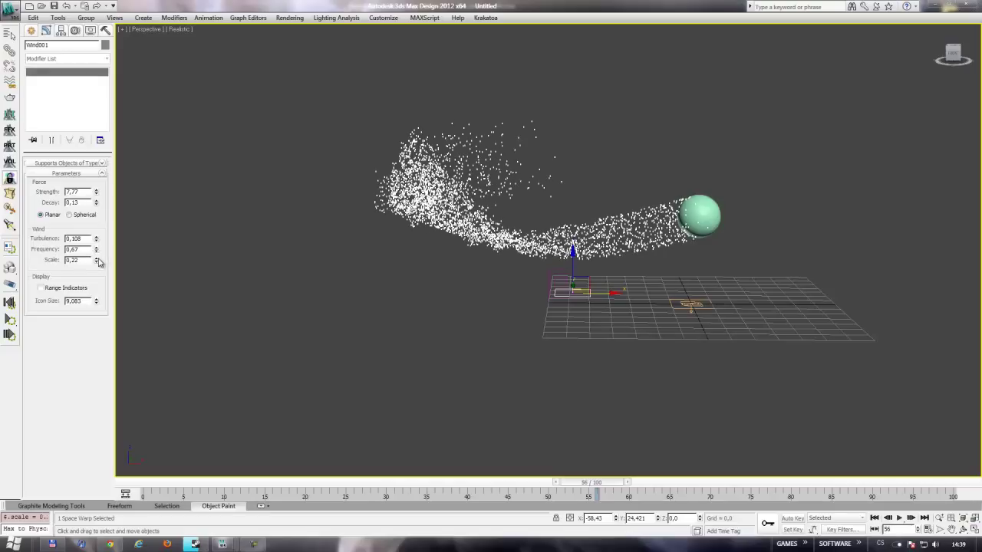
pyautogui.click(97, 259)
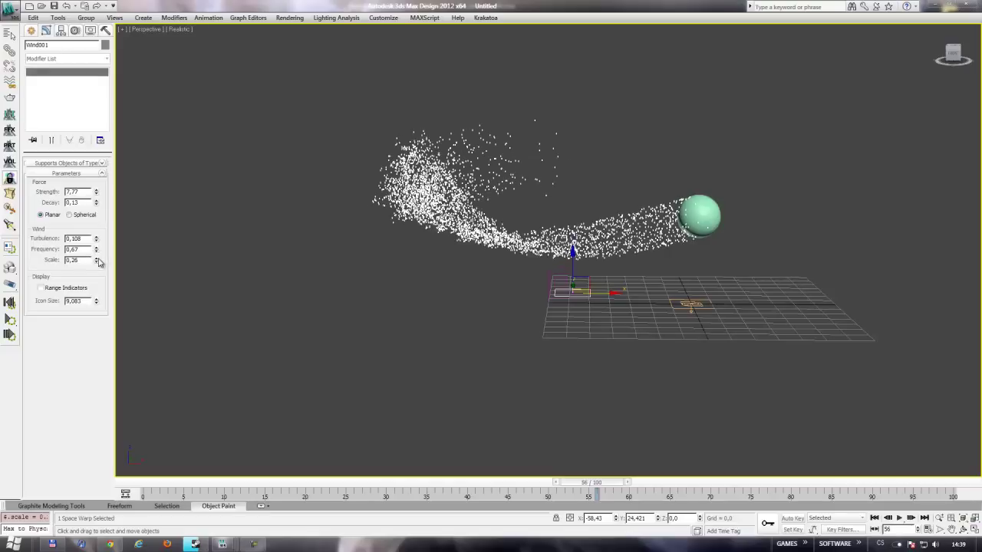
pyautogui.click(479, 283)
pyautogui.moveTo(303, 484)
pyautogui.mouseDown()
pyautogui.moveTo(713, 481)
pyautogui.moveTo(330, 479)
pyautogui.moveTo(652, 482)
pyautogui.mouseUp()
# Step: Rework Wind001's decay, turbulence and frequency 0,5, then scrub to check the trail
pyautogui.click(581, 290)
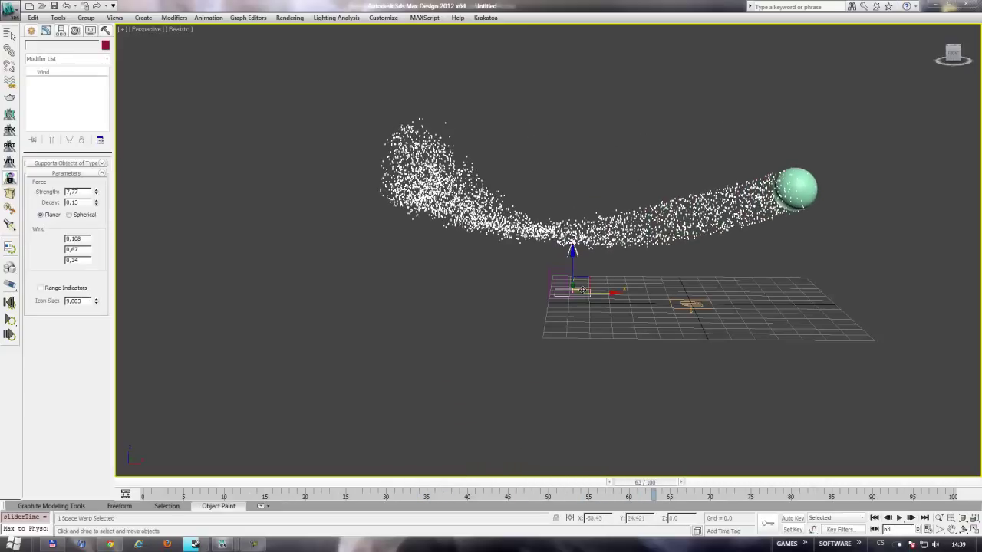
pyautogui.moveTo(100, 202); pyautogui.dragTo(94, 163)
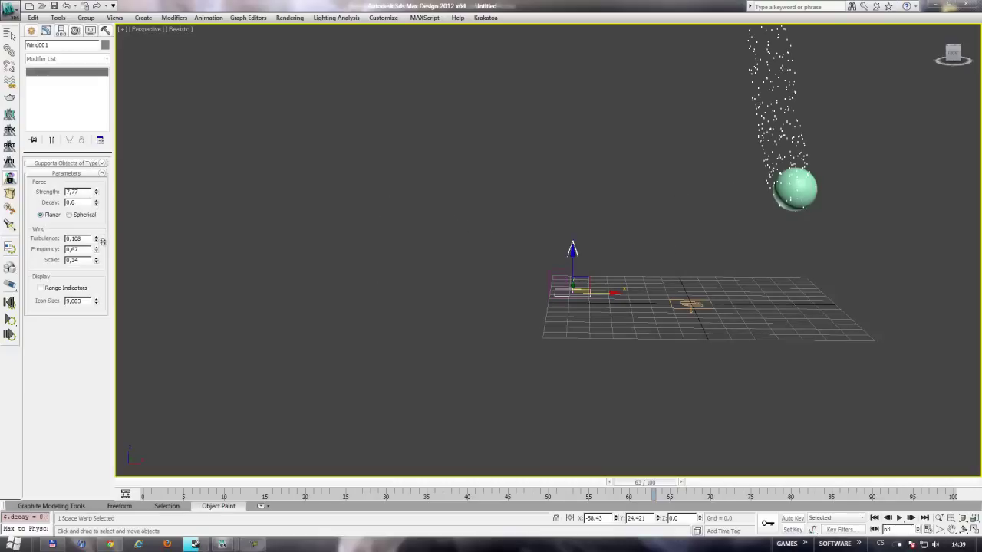
pyautogui.moveTo(98, 204)
pyautogui.mouseDown()
pyautogui.moveTo(98, 281)
pyautogui.moveTo(97, 191)
pyautogui.mouseUp()
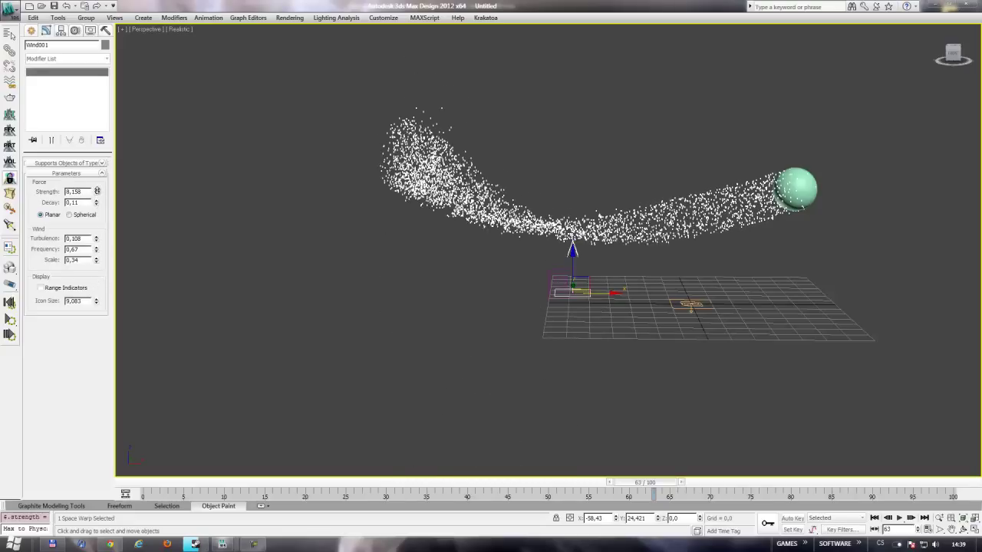
pyautogui.moveTo(96, 243)
pyautogui.mouseDown()
pyautogui.moveTo(97, 168)
pyautogui.moveTo(100, 176)
pyautogui.mouseUp()
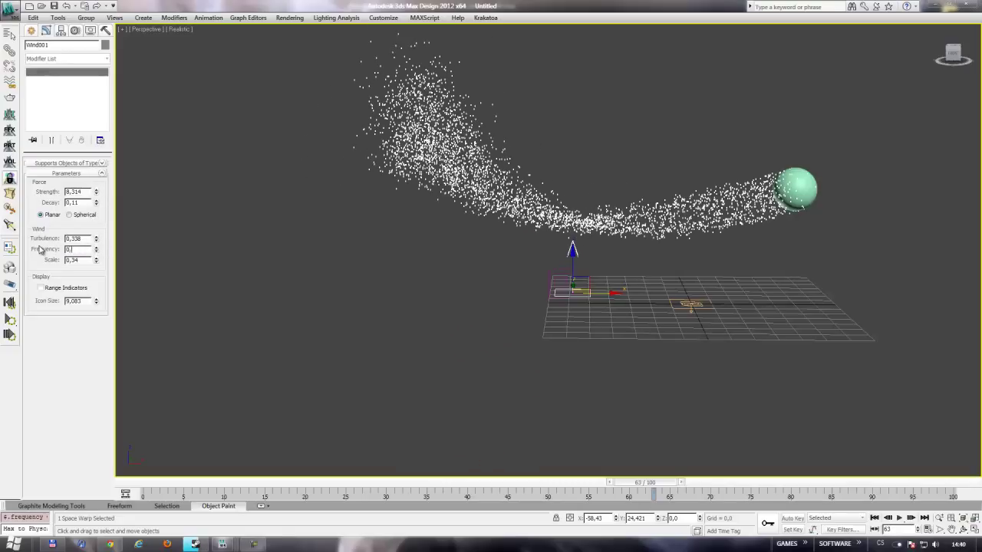
pyautogui.write('5')
pyautogui.press('Return')
pyautogui.scroll(-5, 341, 223)
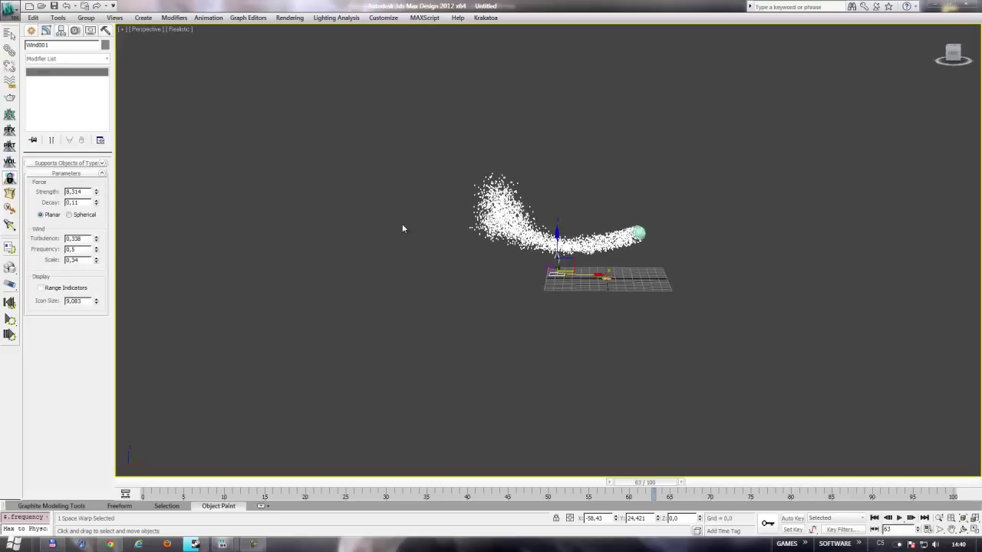
pyautogui.scroll(2, 404, 225)
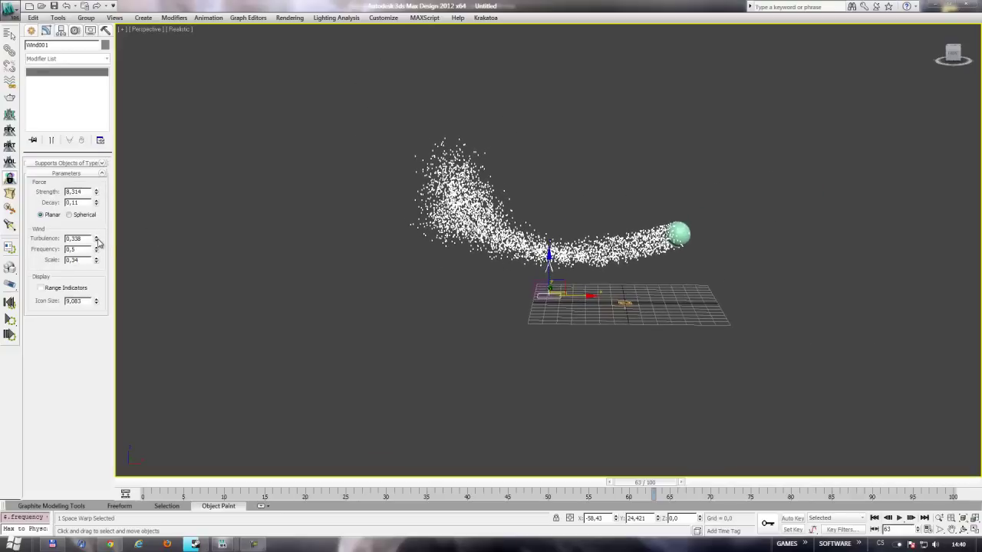
pyautogui.moveTo(97, 243)
pyautogui.mouseDown()
pyautogui.moveTo(99, 283)
pyautogui.moveTo(94, 249)
pyautogui.mouseUp()
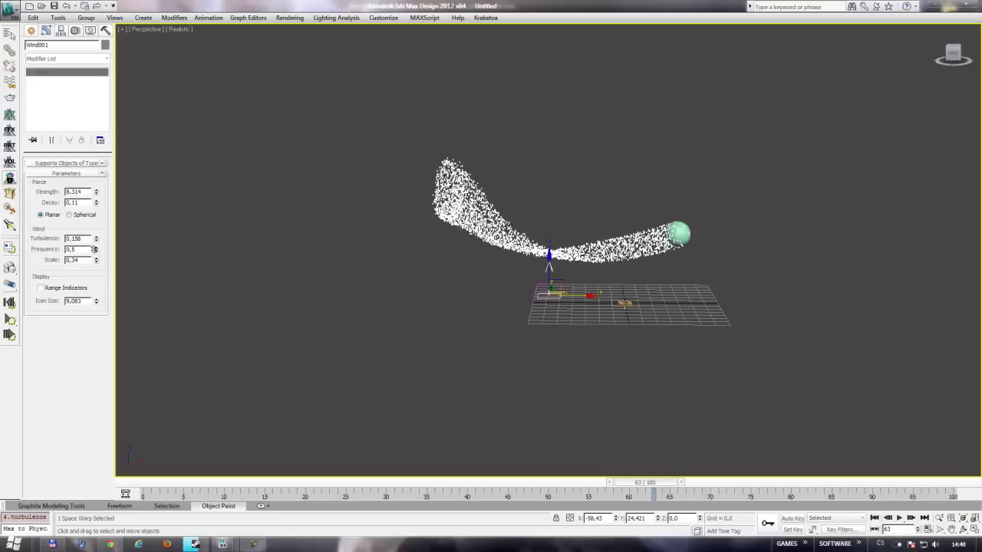
pyautogui.moveTo(98, 210); pyautogui.dragTo(95, 196)
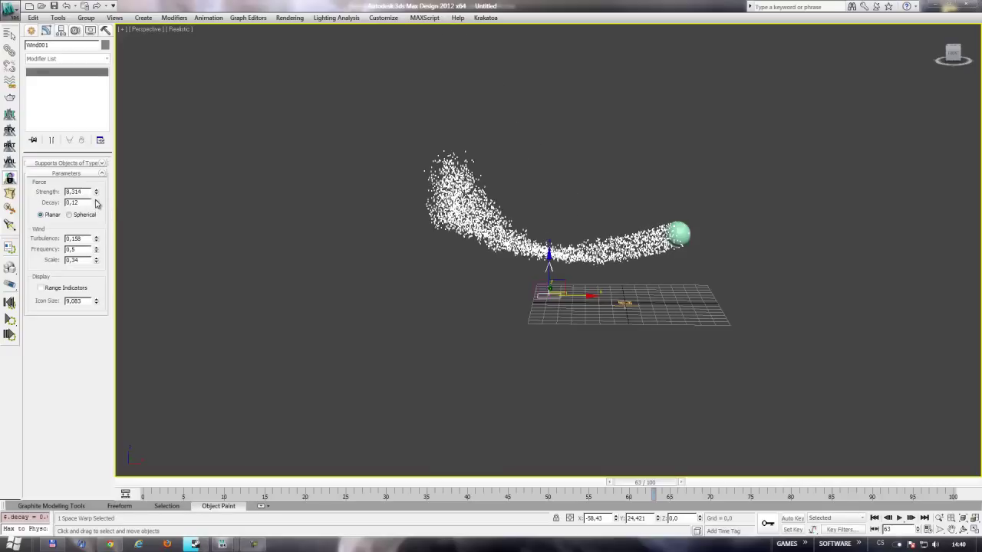
pyautogui.click(438, 323)
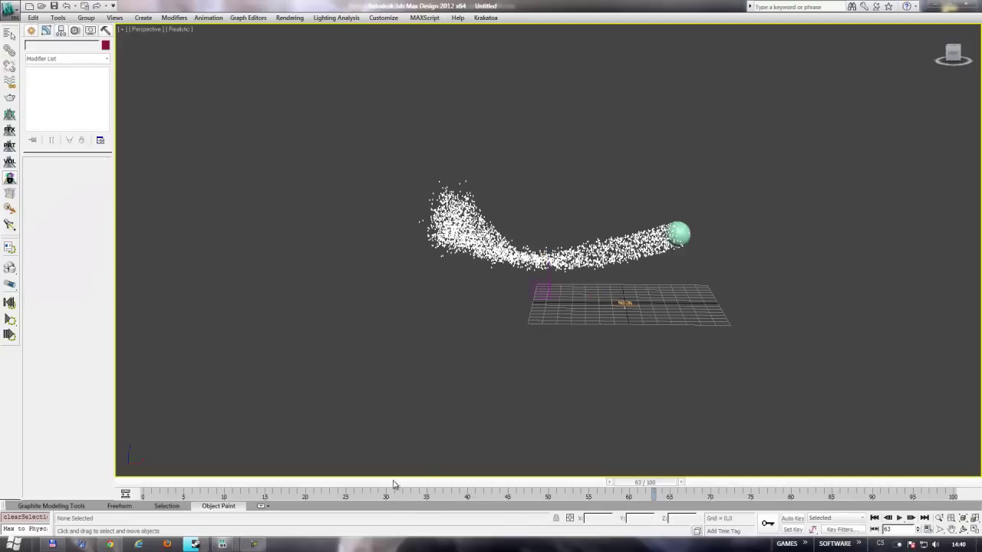
pyautogui.moveTo(395, 481)
pyautogui.mouseDown()
pyautogui.moveTo(807, 463)
pyautogui.moveTo(345, 443)
pyautogui.moveTo(619, 460)
pyautogui.moveTo(654, 437)
pyautogui.mouseUp()
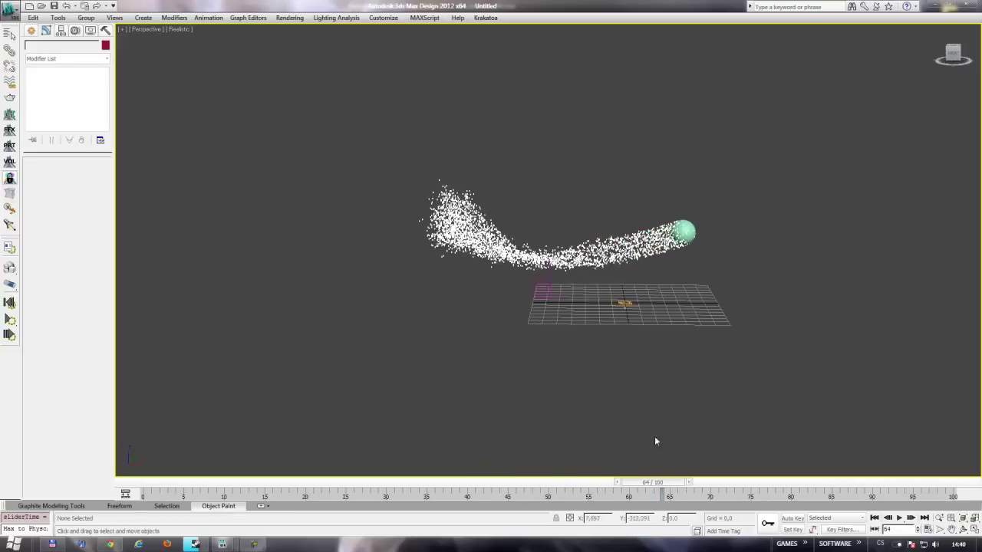
# Step: Lower Wind001's scale to 0.09 and compare the plume with the YouTube reference
pyautogui.click(557, 295)
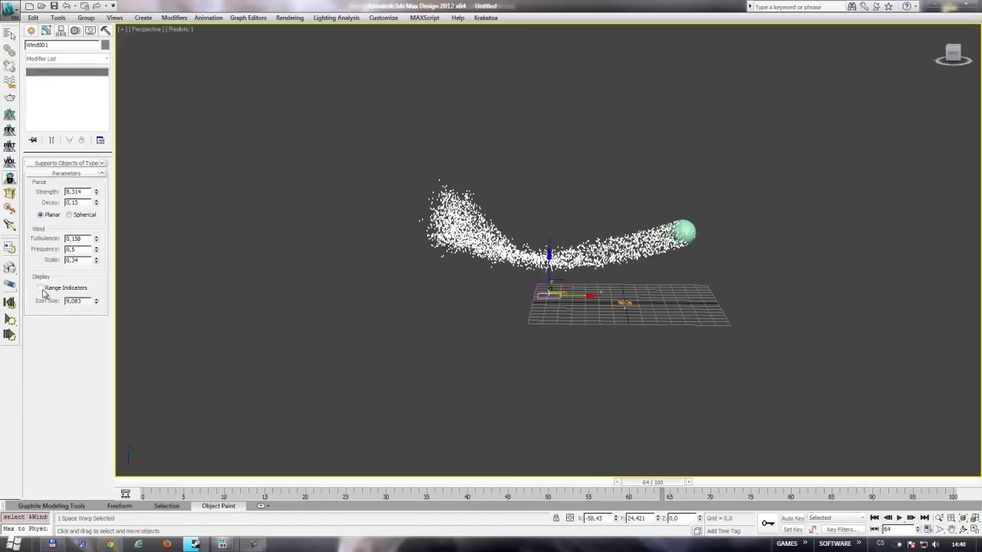
pyautogui.moveTo(98, 264)
pyautogui.mouseDown()
pyautogui.moveTo(97, 286)
pyautogui.moveTo(96, 274)
pyautogui.mouseUp()
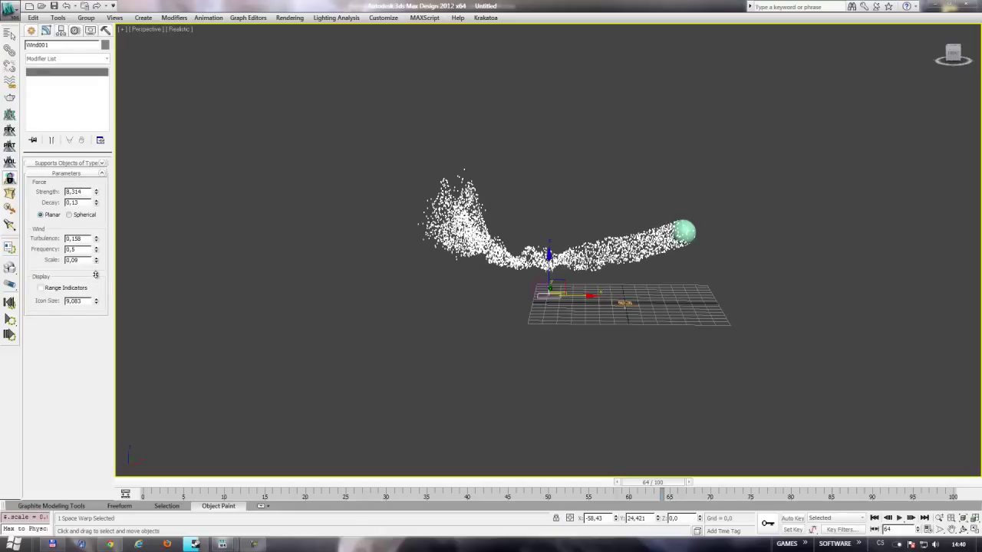
pyautogui.scroll(5, 480, 263)
pyautogui.scroll(-3, 480, 263)
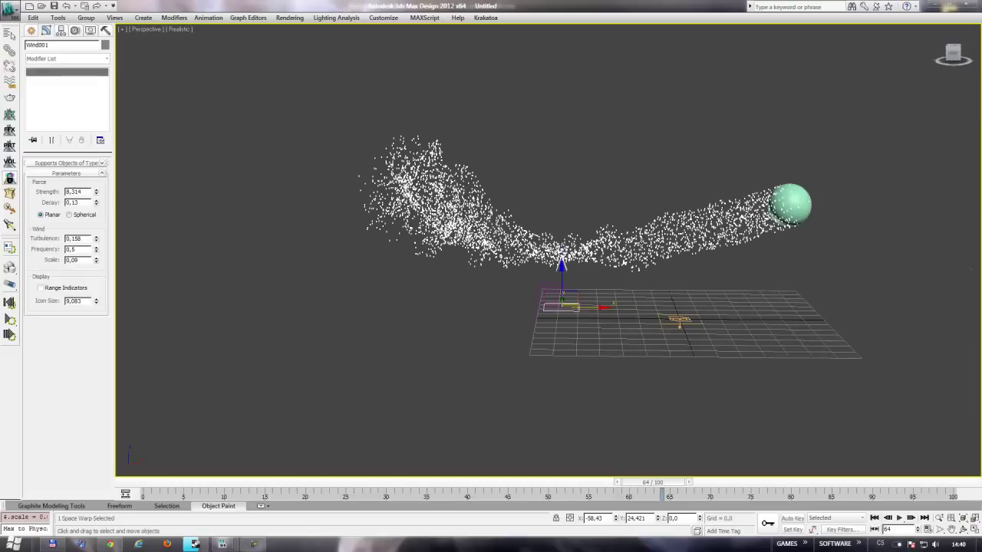
pyautogui.scroll(1, 481, 263)
pyautogui.moveTo(110, 544)
pyautogui.click(200, 437)
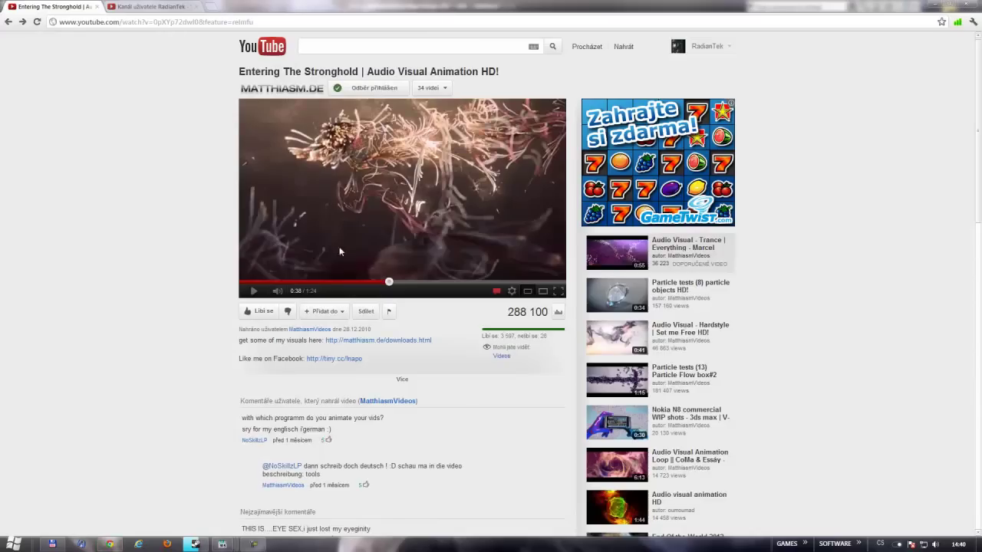
pyautogui.click(938, 10)
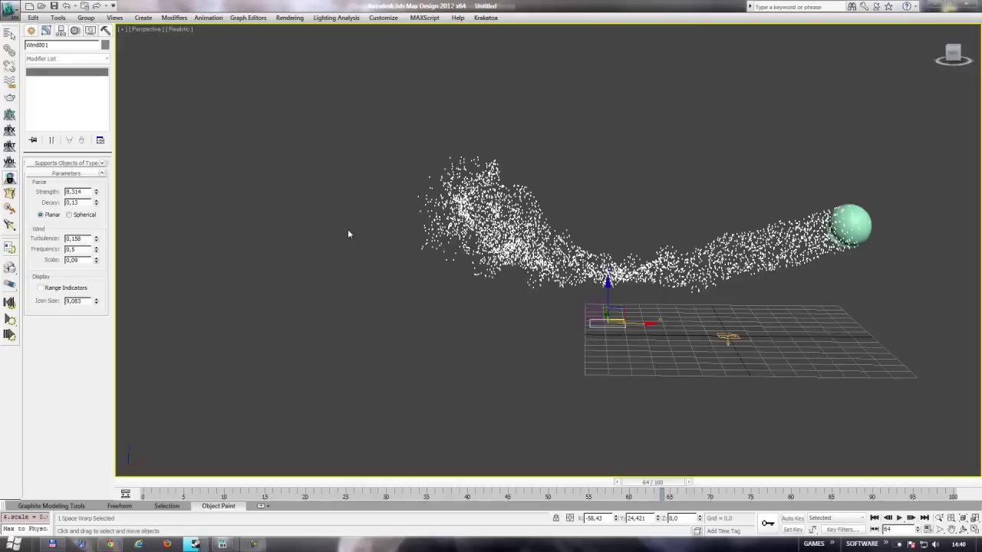
# Step: Set Wind001's scale to 0,08 and scrub back to frame 20
pyautogui.click(96, 263)
pyautogui.click(550, 298)
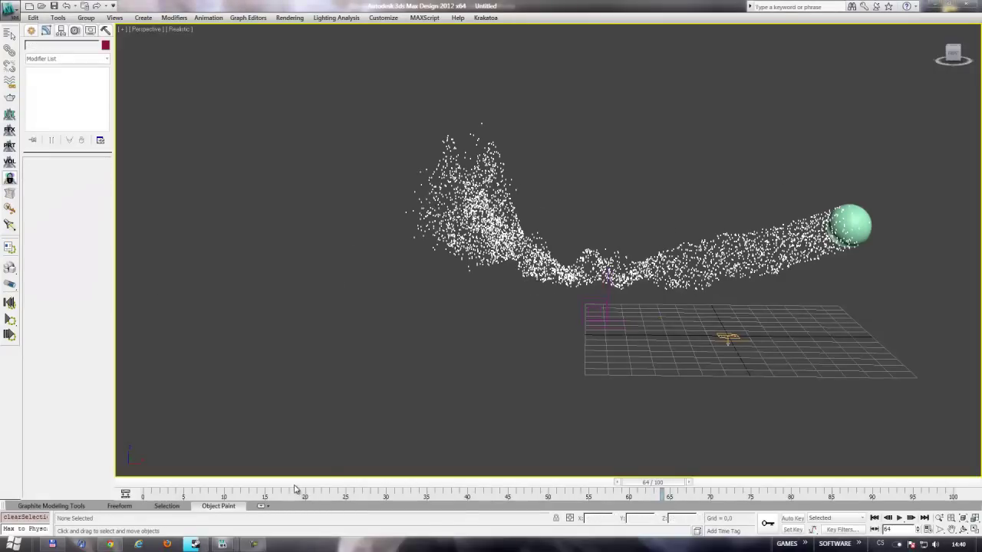
pyautogui.moveTo(652, 481)
pyautogui.mouseDown()
pyautogui.moveTo(197, 482)
pyautogui.moveTo(405, 485)
pyautogui.moveTo(556, 437)
pyautogui.moveTo(792, 433)
pyautogui.moveTo(338, 461)
pyautogui.moveTo(460, 398)
pyautogui.moveTo(515, 352)
pyautogui.mouseUp()
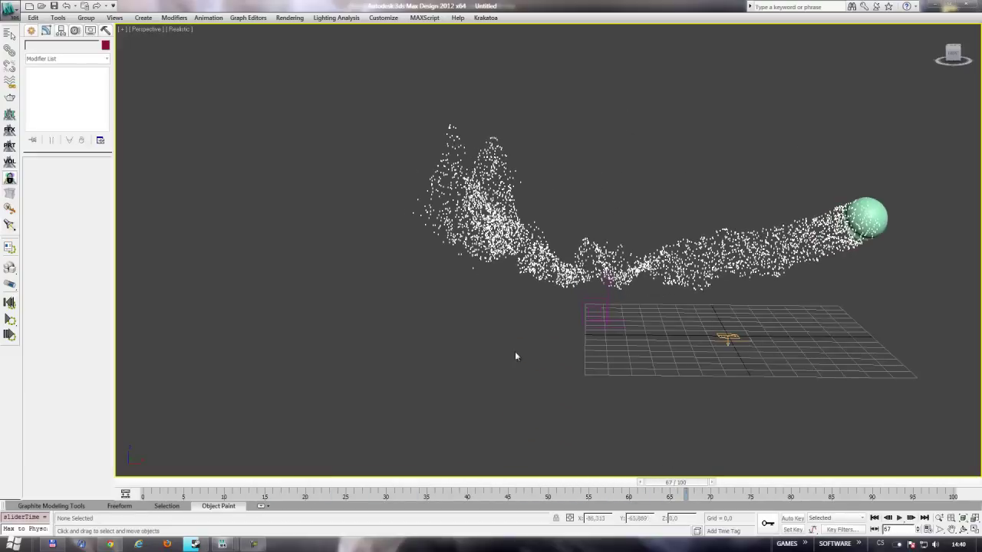
# Step: Inspect the plume in four views and maximized Perspective at frames 0 and 57, then open the Material Editor
pyautogui.click(975, 529)
pyautogui.click(538, 263)
pyautogui.moveTo(698, 352); pyautogui.dragTo(656, 360, button='middle')
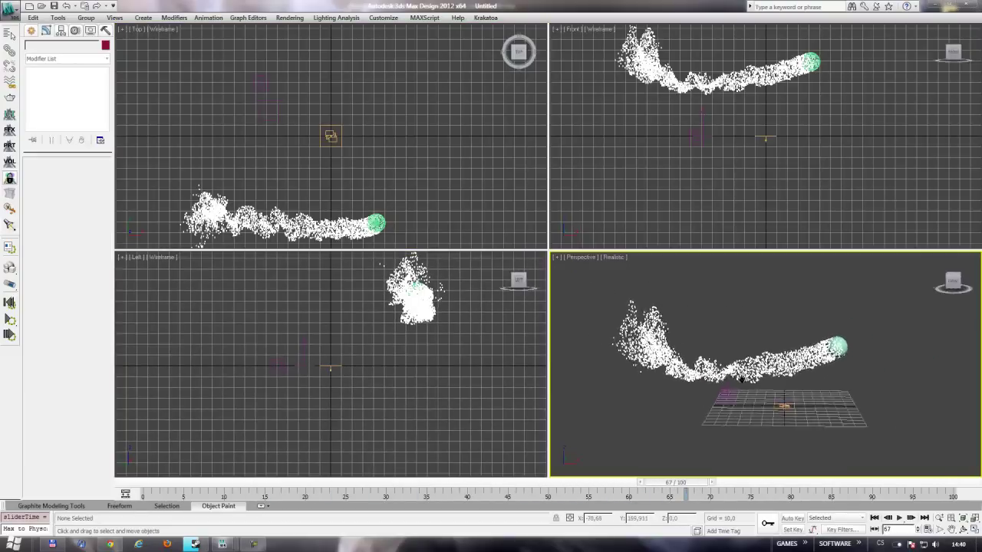
pyautogui.click(975, 529)
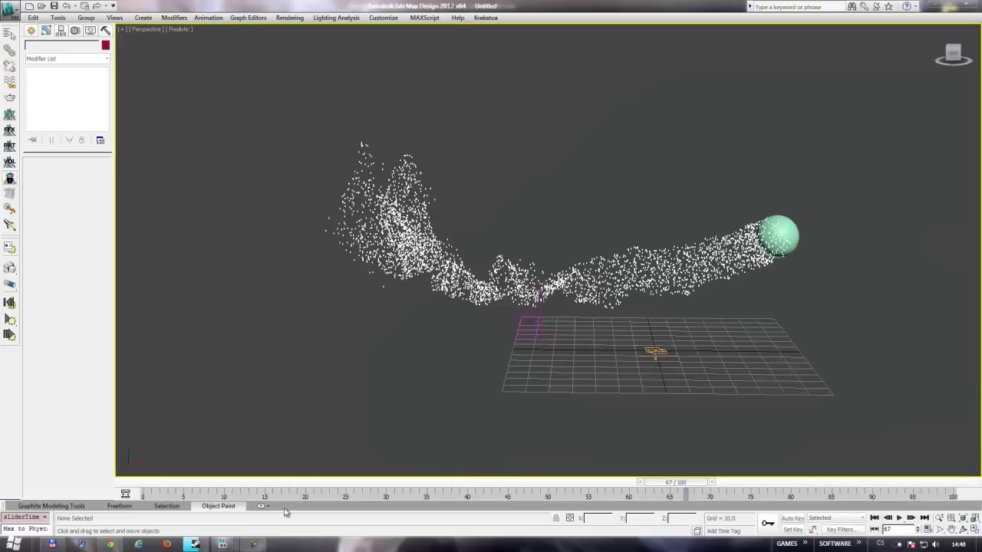
pyautogui.moveTo(675, 482)
pyautogui.mouseDown()
pyautogui.moveTo(161, 477)
pyautogui.moveTo(599, 482)
pyautogui.mouseUp()
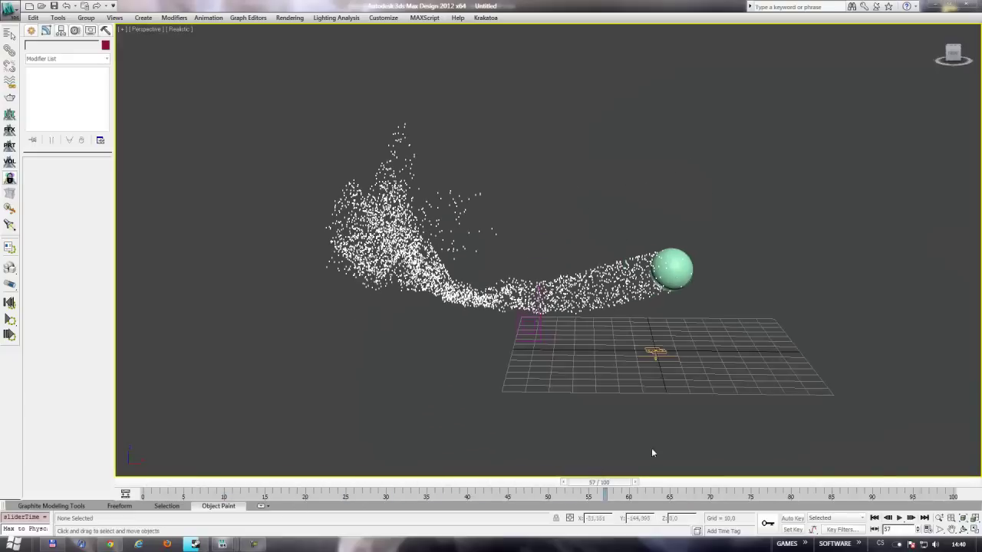
pyautogui.click(963, 530)
pyautogui.moveTo(580, 258)
pyautogui.mouseDown()
pyautogui.moveTo(486, 235)
pyautogui.moveTo(537, 241)
pyautogui.moveTo(585, 276)
pyautogui.moveTo(537, 274)
pyautogui.mouseUp()
pyautogui.rightClick(561, 313)
pyautogui.click(558, 317)
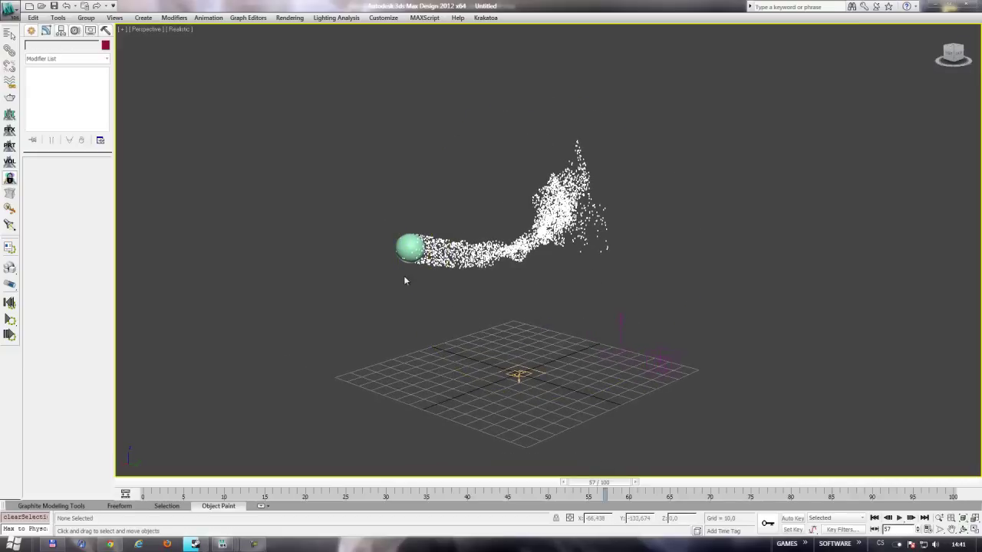
pyautogui.press('m')
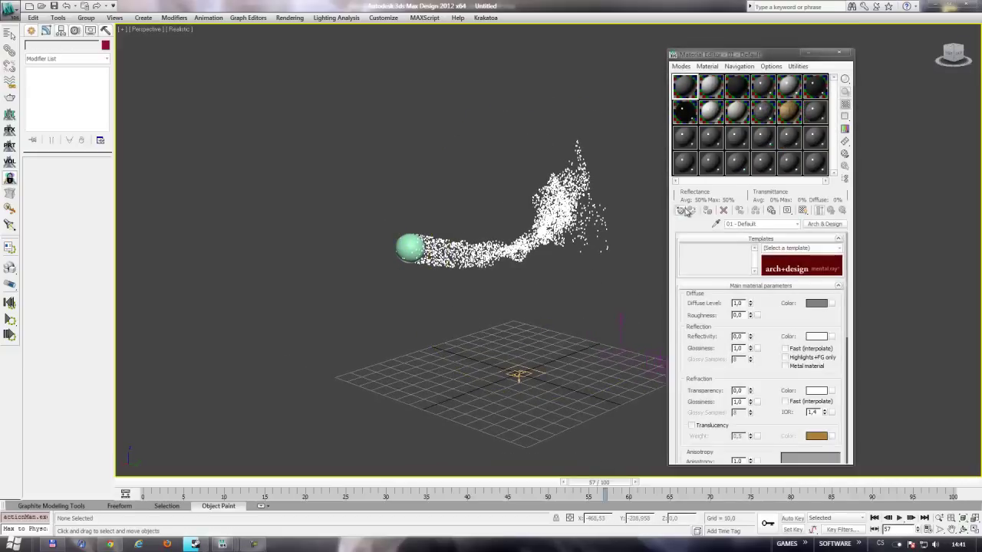
# Step: Drop a Standard material into a sample slot and assign a Cellular map to its Diffuse
pyautogui.click(823, 223)
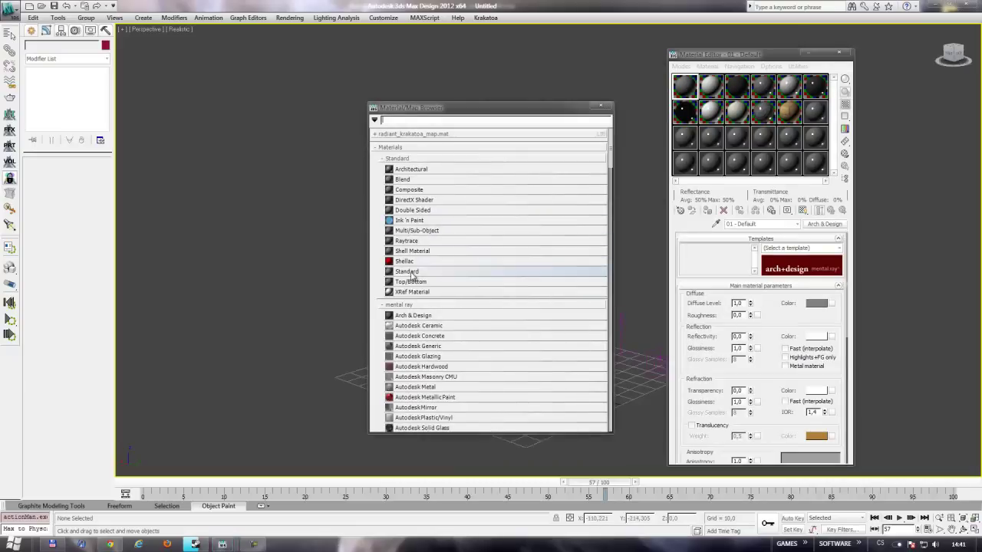
pyautogui.moveTo(764, 130); pyautogui.dragTo(691, 90)
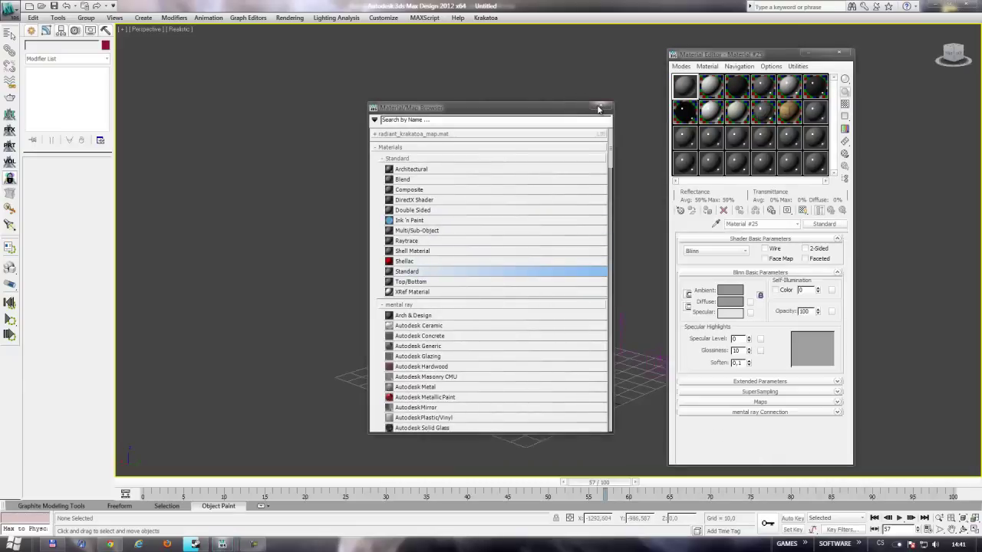
pyautogui.click(600, 109)
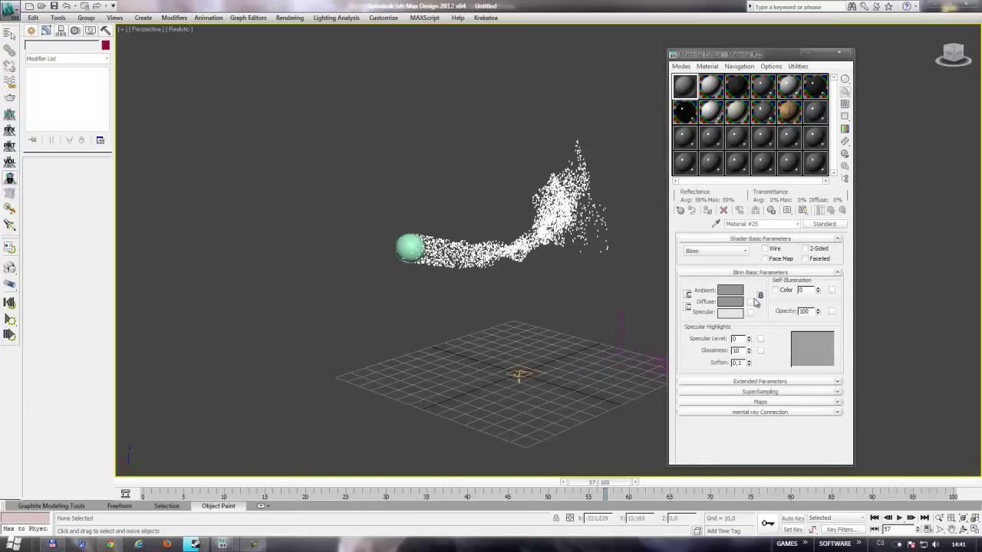
pyautogui.click(752, 301)
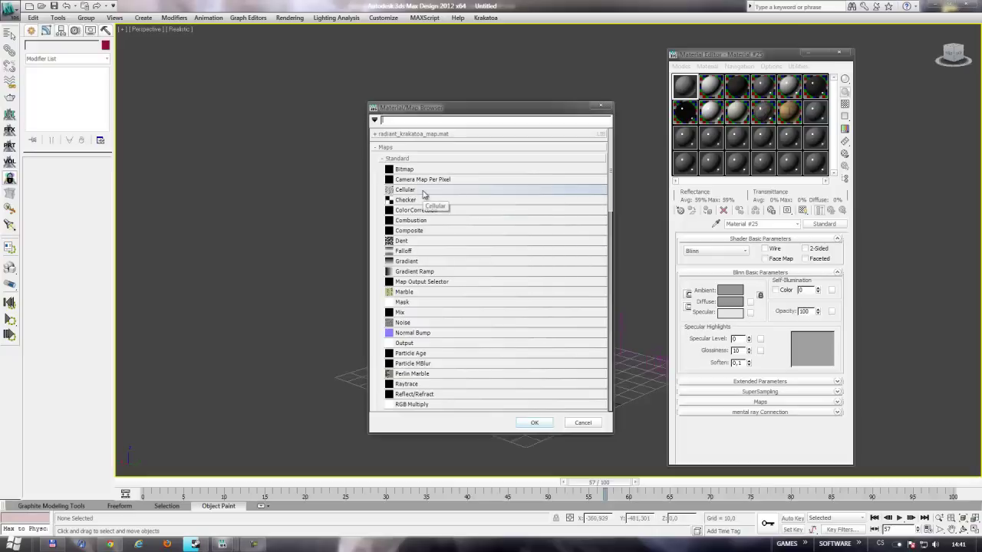
pyautogui.click(422, 192)
pyautogui.doubleClick(422, 191)
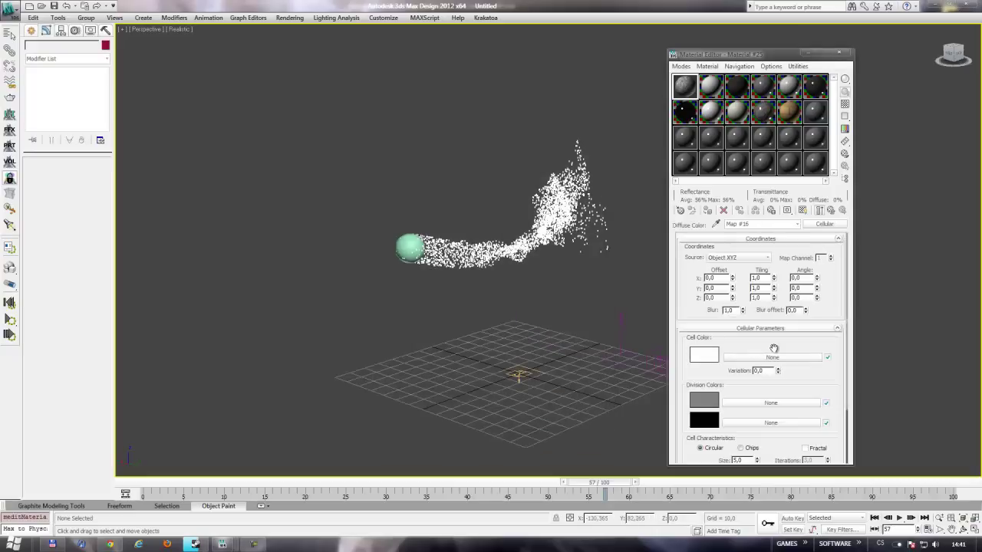
pyautogui.click(704, 356)
# Step: Set the Cellular map's Cell Color to dark green
pyautogui.click(109, 544)
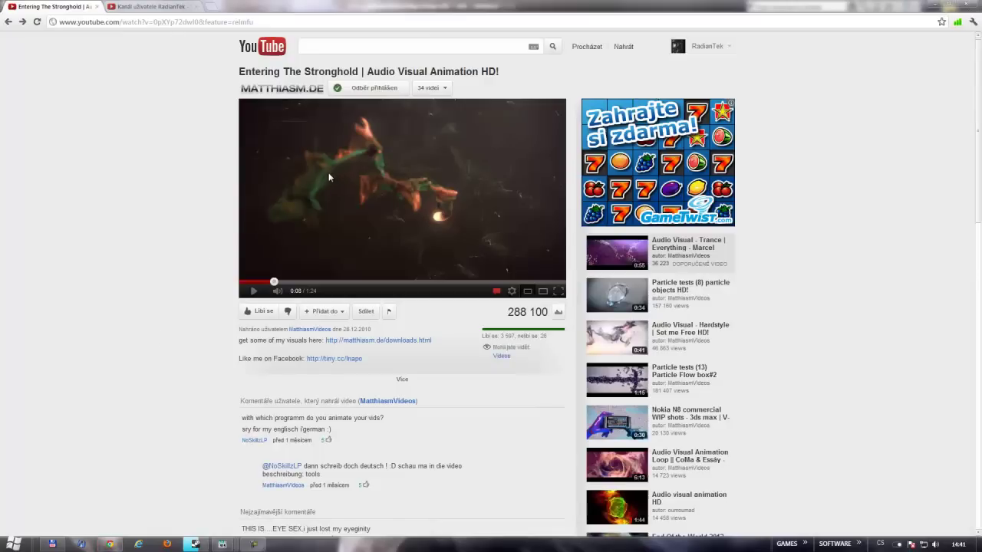
pyautogui.click(113, 544)
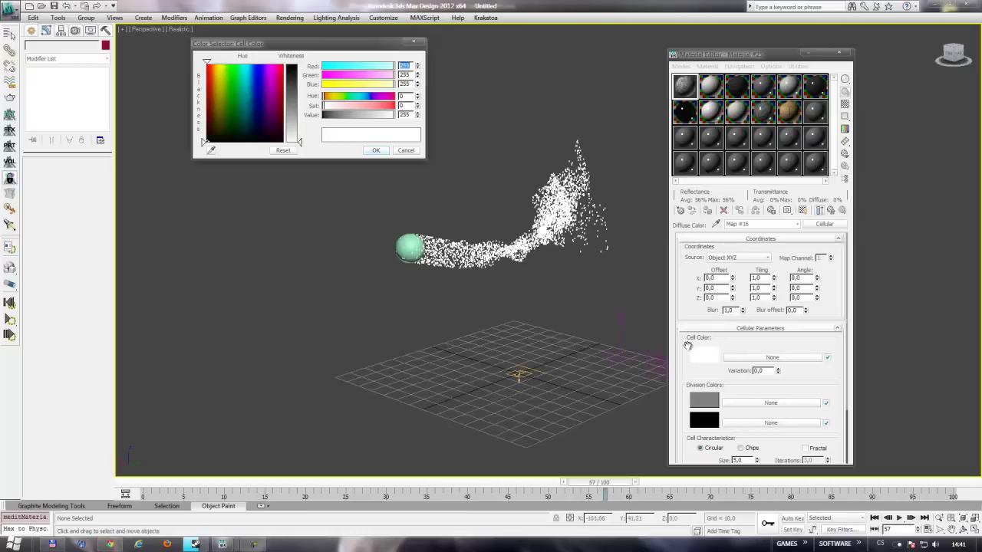
pyautogui.moveTo(254, 88); pyautogui.dragTo(231, 114)
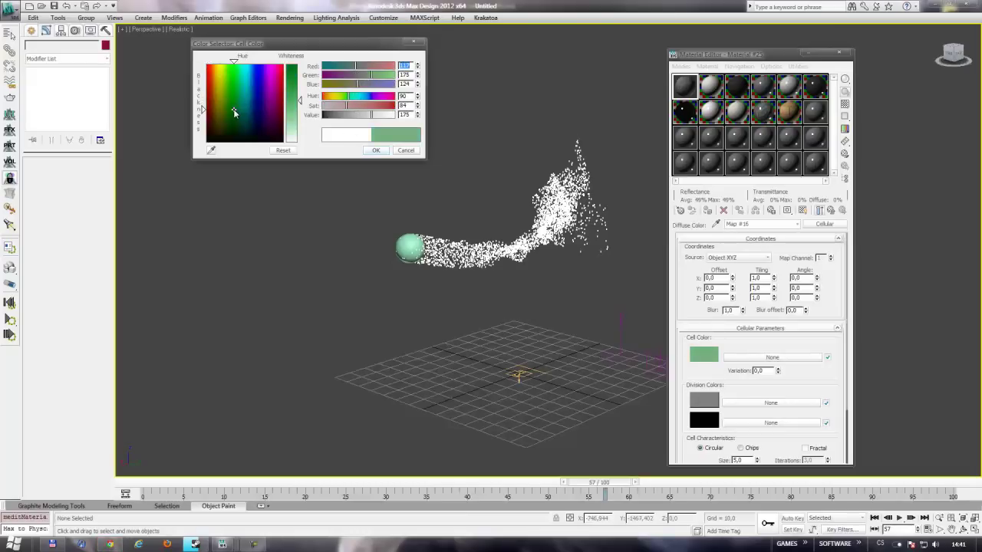
pyautogui.moveTo(298, 86); pyautogui.dragTo(295, 67)
pyautogui.click(376, 150)
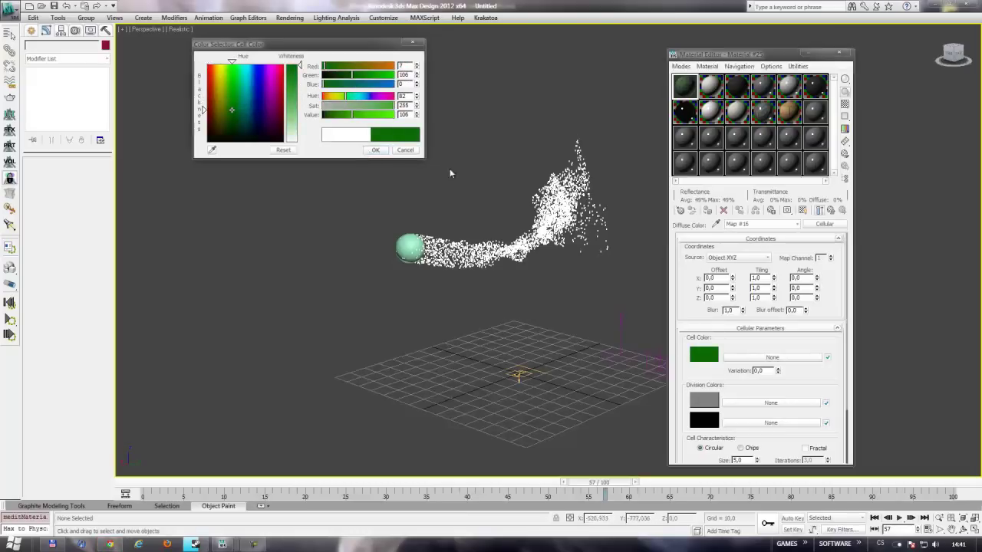
# Step: Make the first Division Color saturated orange and the second a lighter golden orange
pyautogui.click(705, 405)
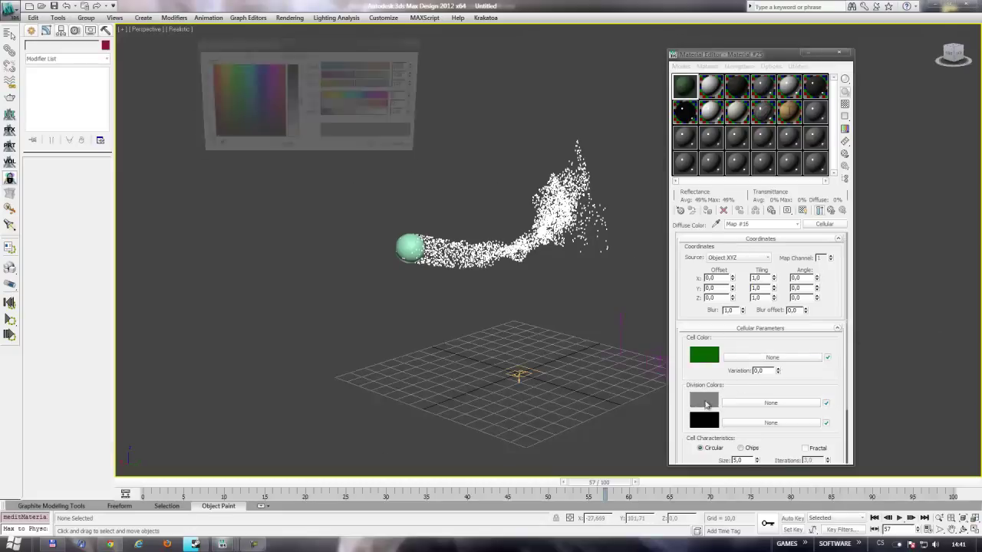
pyautogui.moveTo(218, 68); pyautogui.dragTo(214, 69)
pyautogui.moveTo(300, 104); pyautogui.dragTo(300, 65)
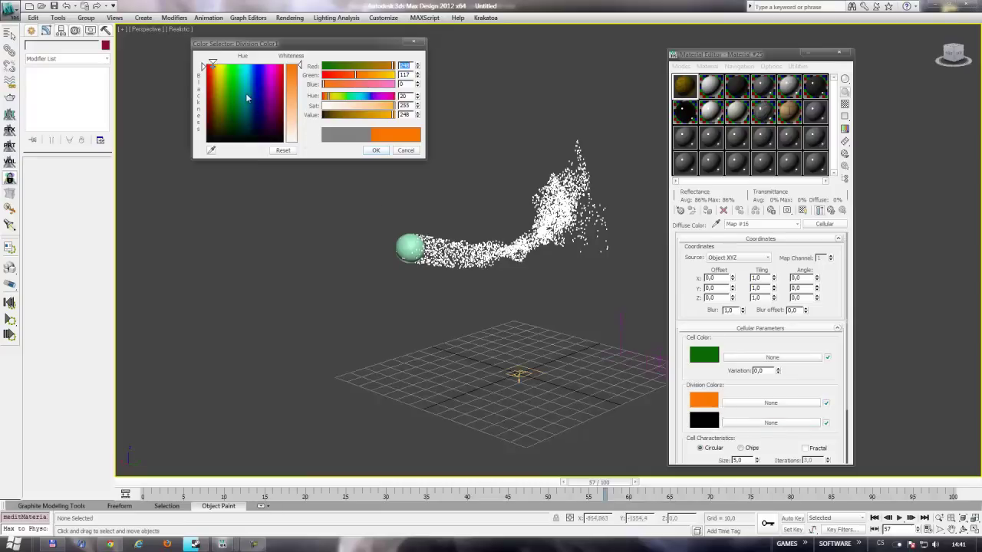
pyautogui.click(374, 151)
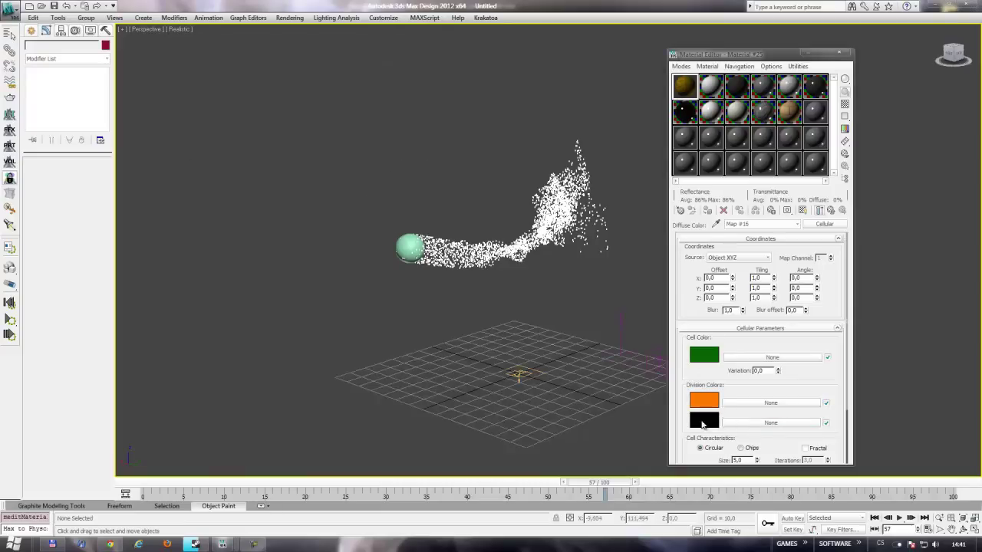
pyautogui.click(703, 421)
pyautogui.click(215, 68)
pyautogui.click(291, 77)
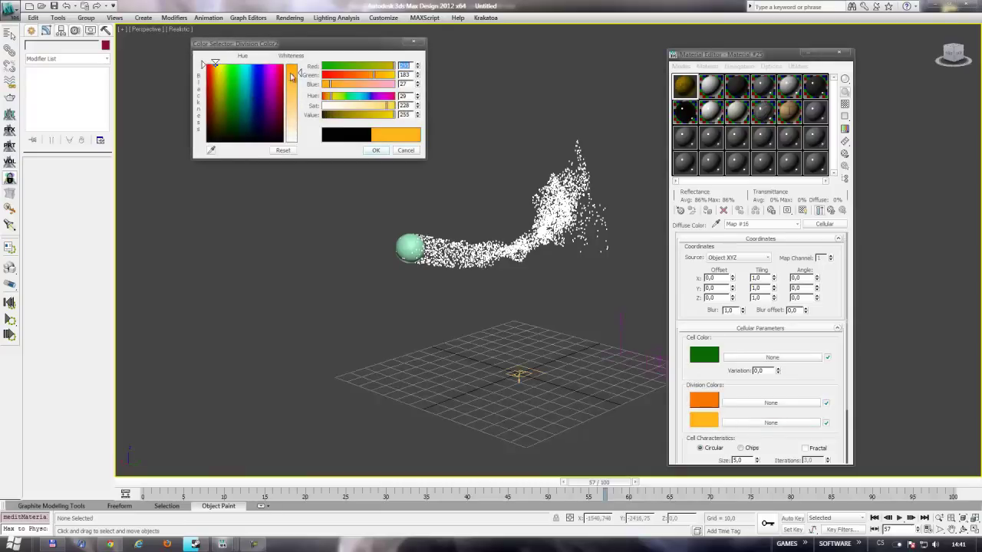
pyautogui.moveTo(291, 76); pyautogui.dragTo(300, 91)
pyautogui.click(374, 150)
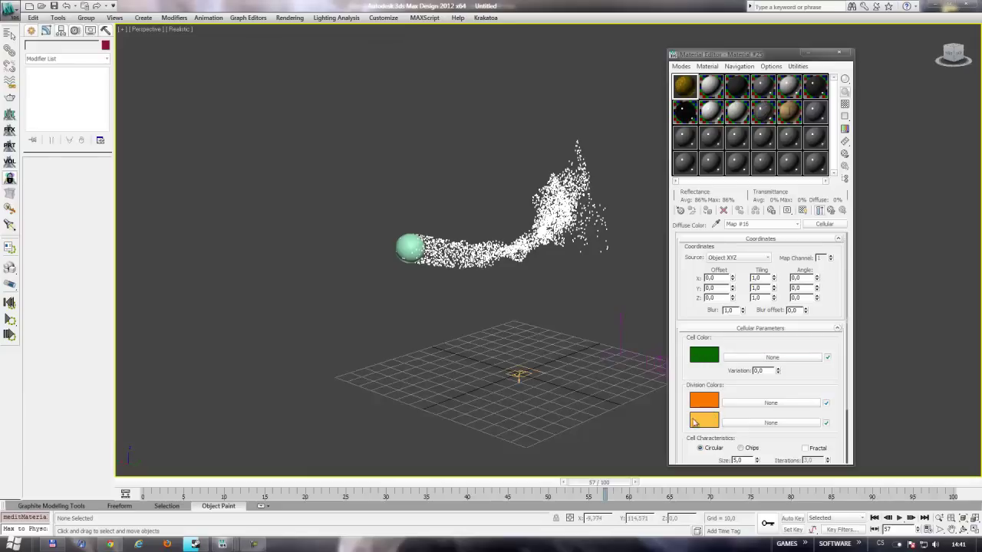
pyautogui.moveTo(110, 544)
pyautogui.click(169, 476)
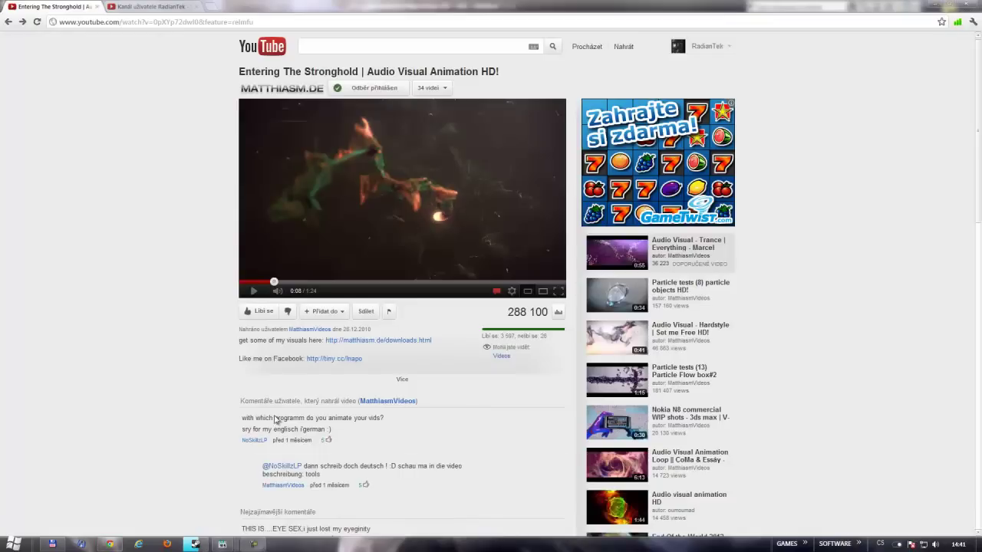
# Step: Switch the Cellular cell type to Chips and view a large preview of the map
pyautogui.click(111, 544)
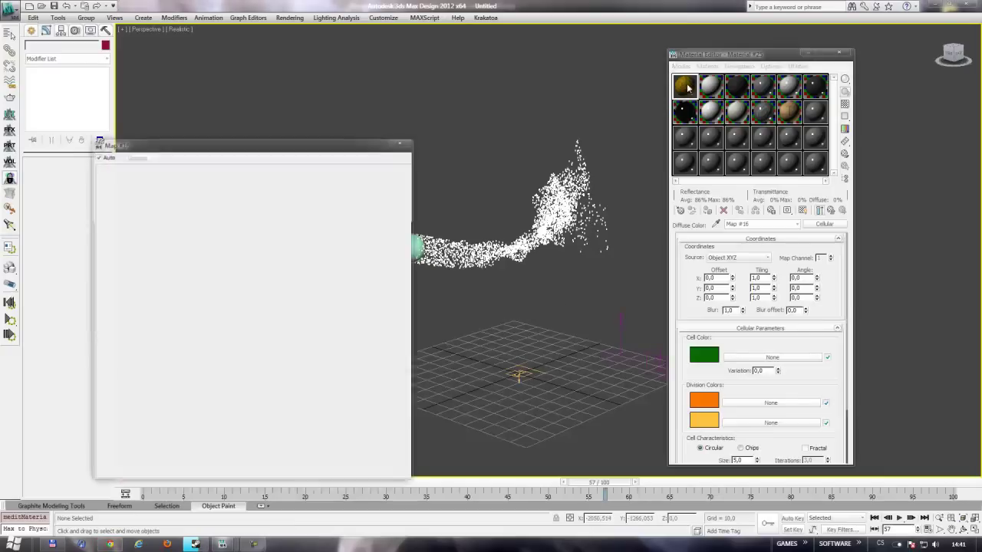
pyautogui.click(400, 144)
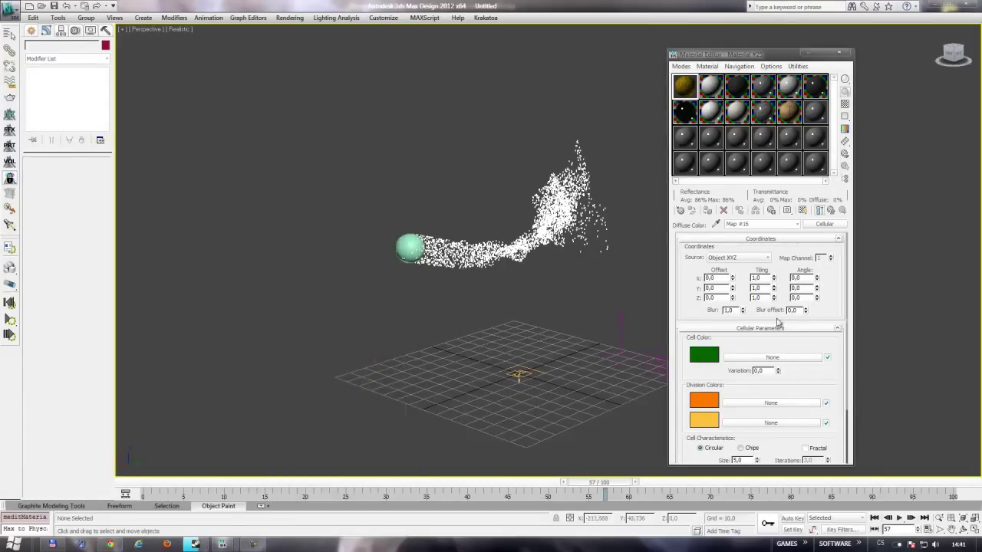
pyautogui.moveTo(754, 337); pyautogui.dragTo(767, 233)
pyautogui.click(743, 379)
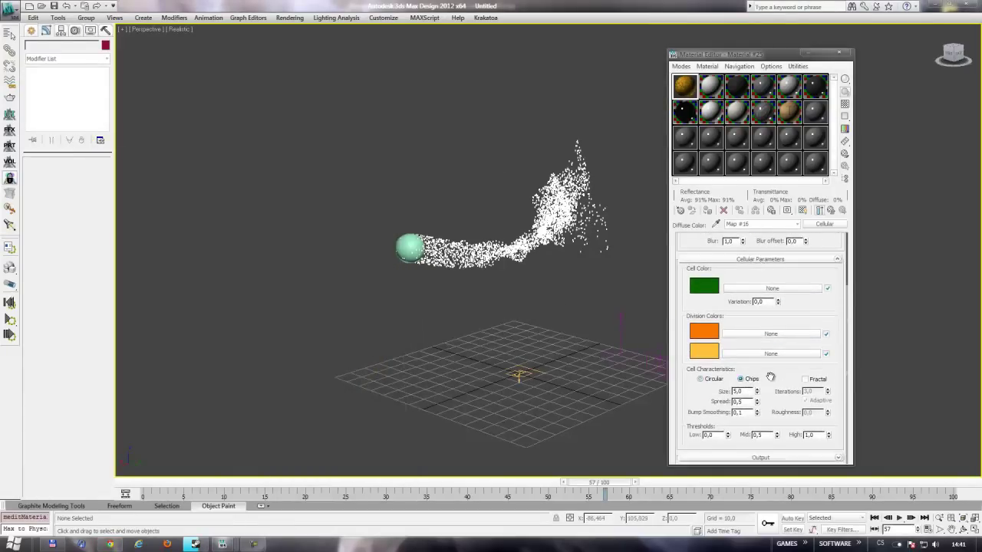
pyautogui.doubleClick(682, 93)
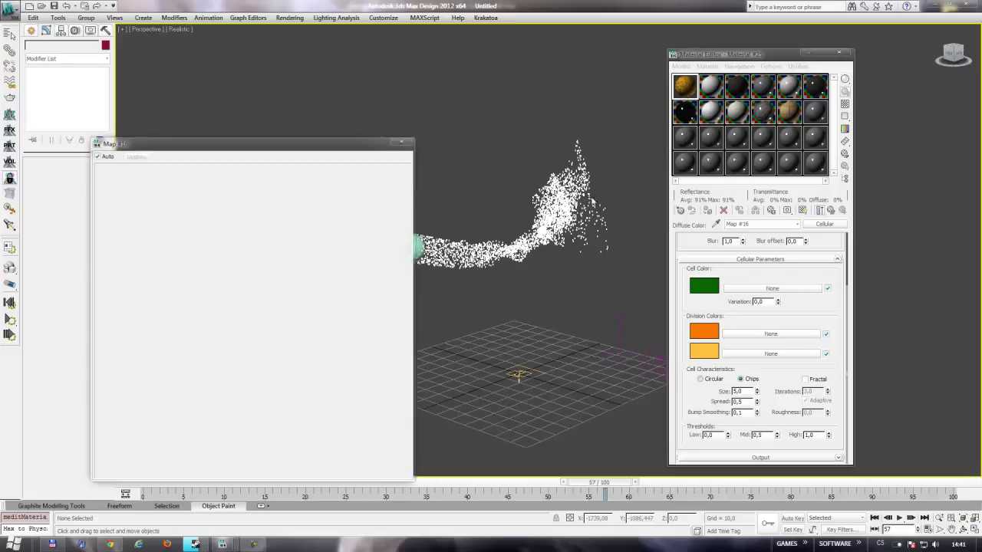
pyautogui.moveTo(307, 147); pyautogui.dragTo(453, 120)
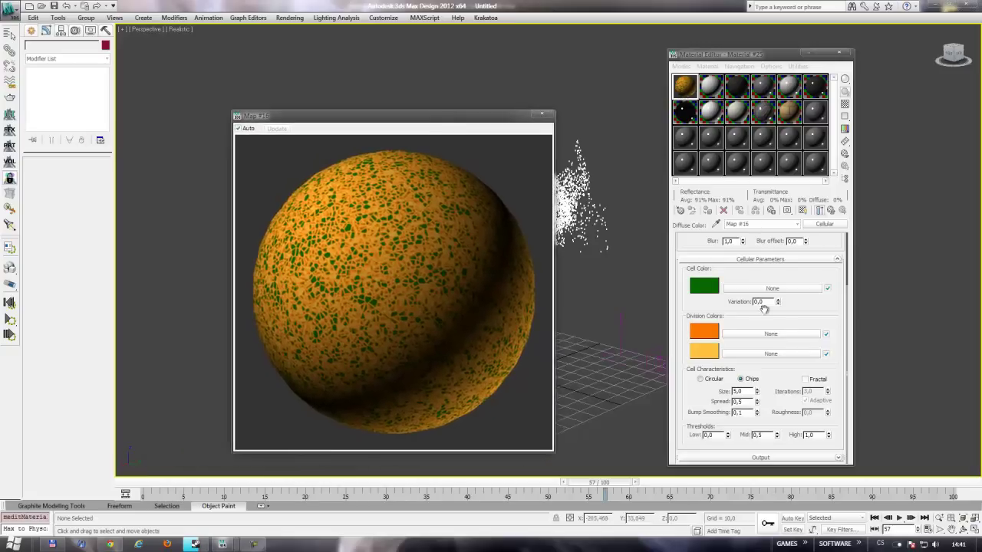
pyautogui.click(807, 215)
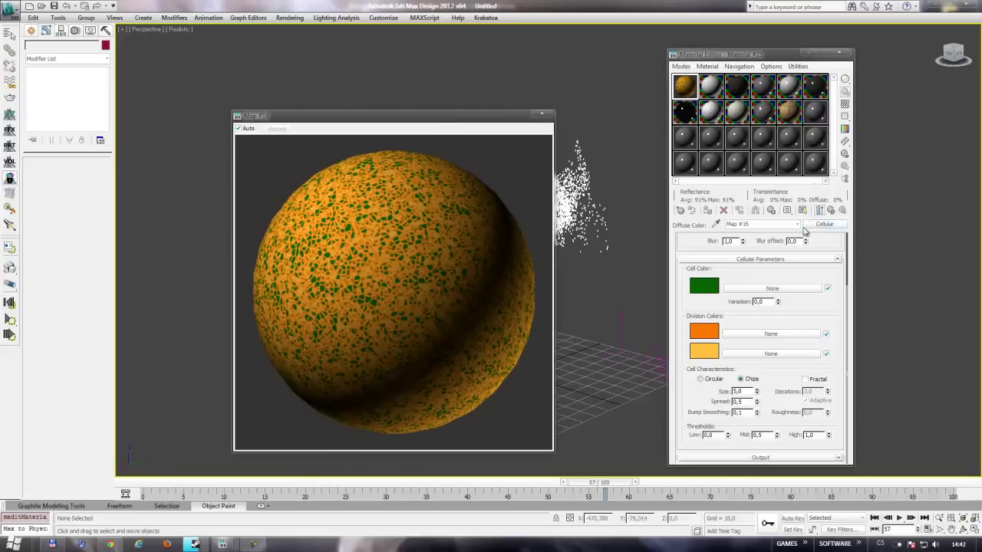
pyautogui.click(820, 212)
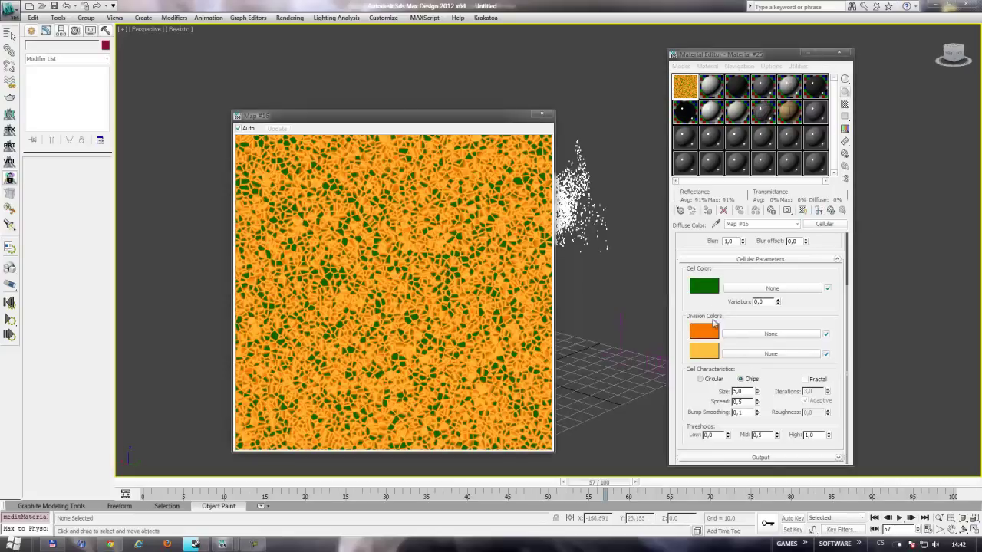
pyautogui.click(747, 302)
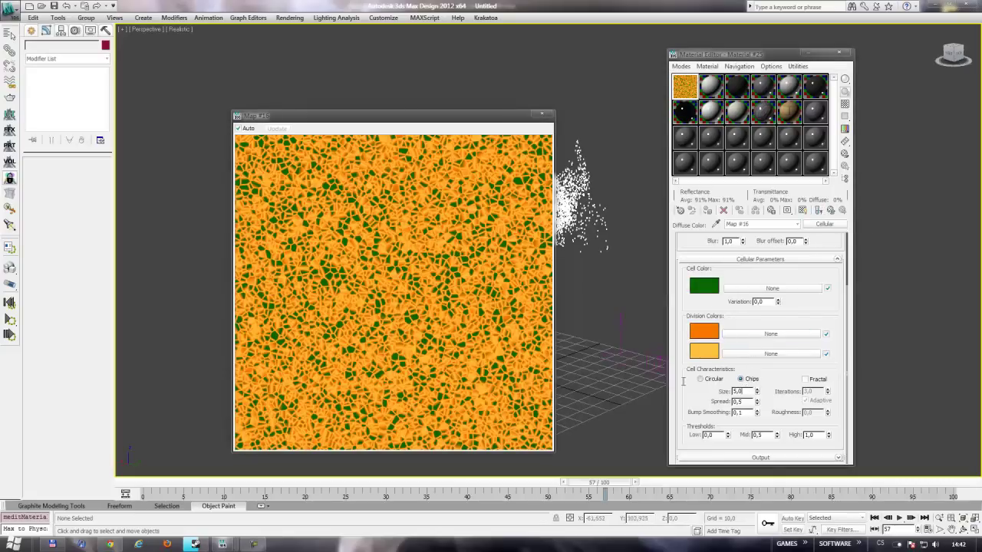
# Step: Set the Cellular Size to 10, then close the preview and Material Editor
pyautogui.write('10')
pyautogui.press('Return')
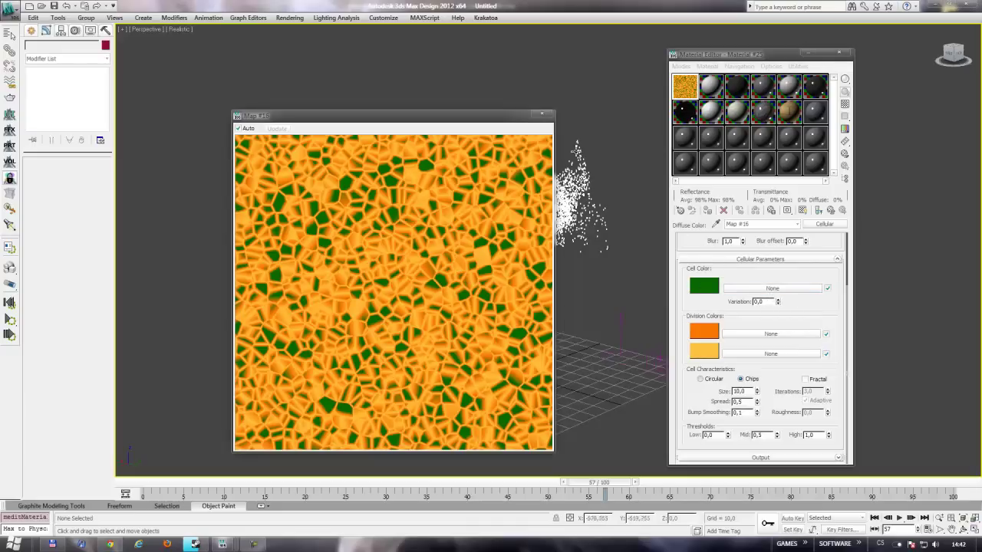
pyautogui.click(540, 115)
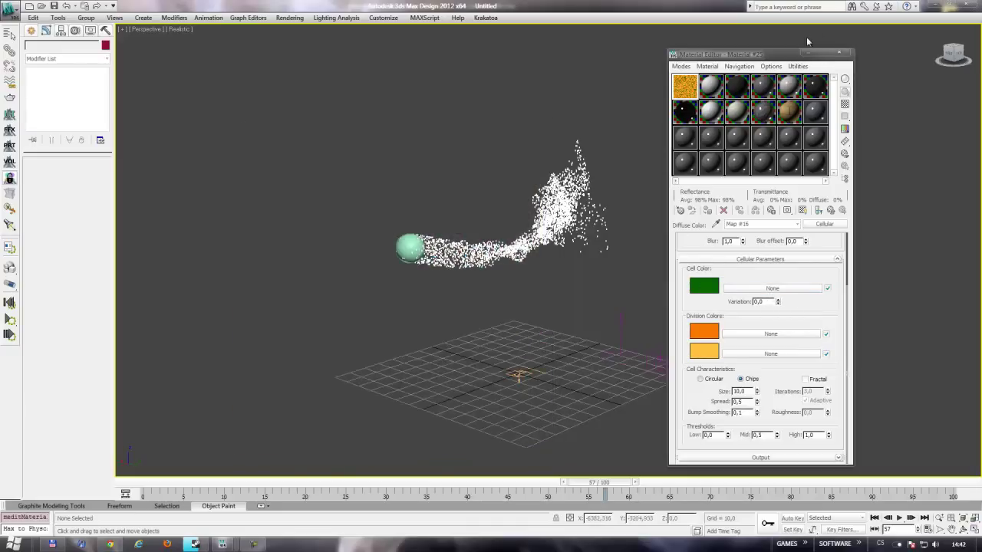
pyautogui.click(849, 56)
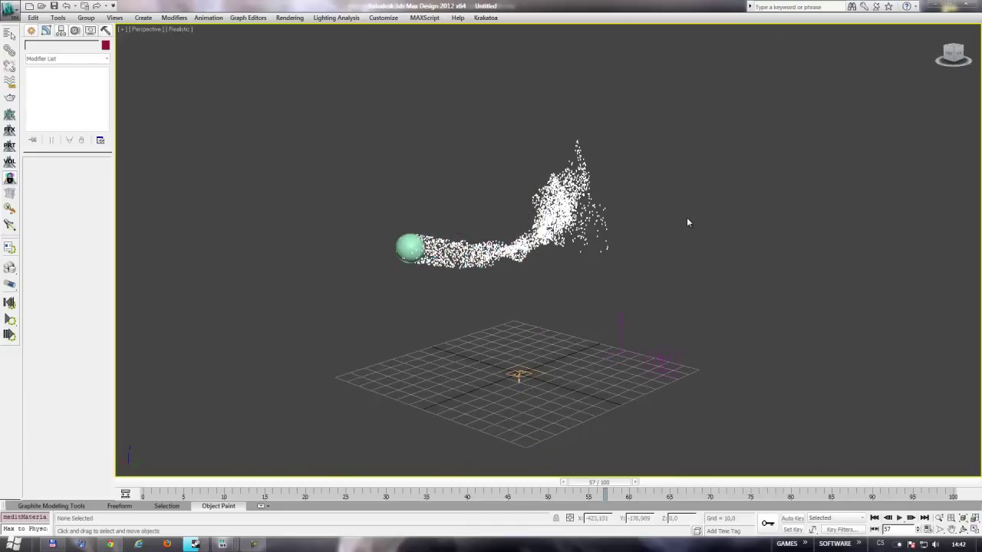
# Step: Rename the Cellular map to krakatoa_color in the Material Editor
pyautogui.press('m')
pyautogui.click(757, 226)
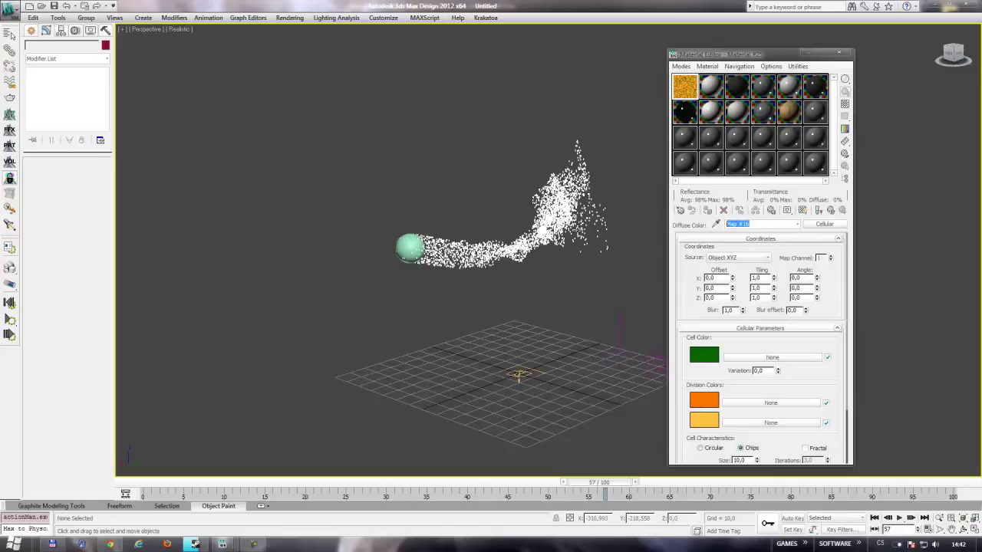
pyautogui.write('krakatoa_c')
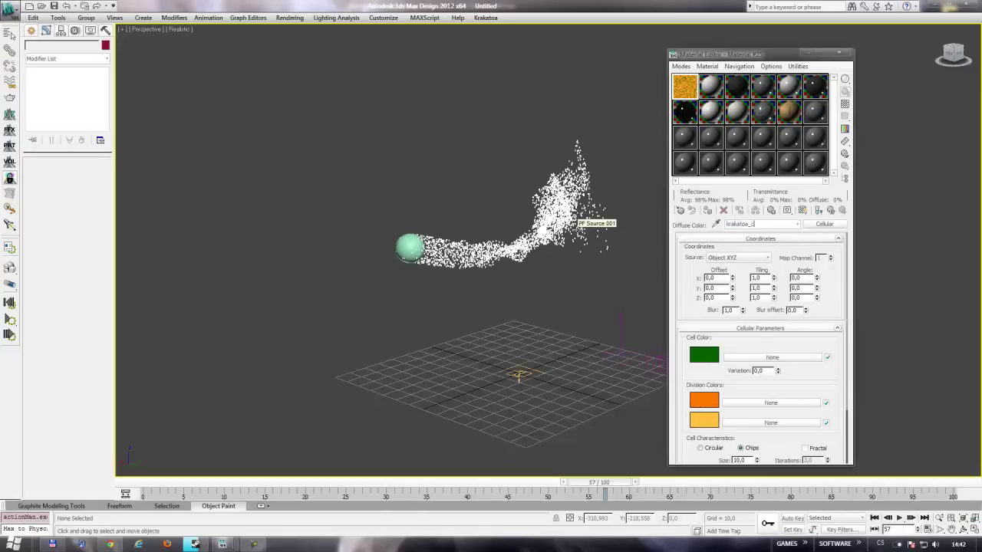
pyautogui.write('olor')
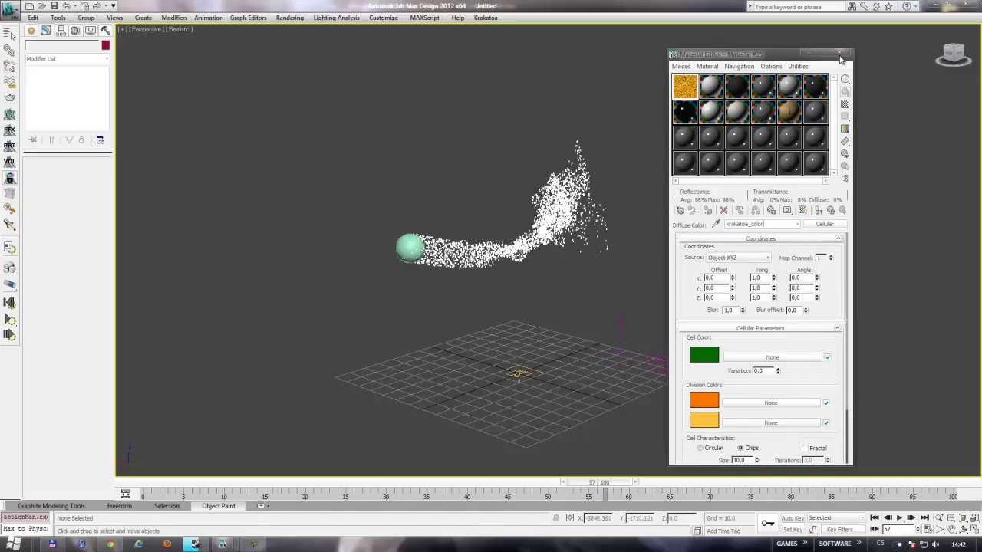
pyautogui.click(839, 53)
# Step: Add Mapping Object and Material Frequency operators to Event 001 in Particle View
pyautogui.press('6')
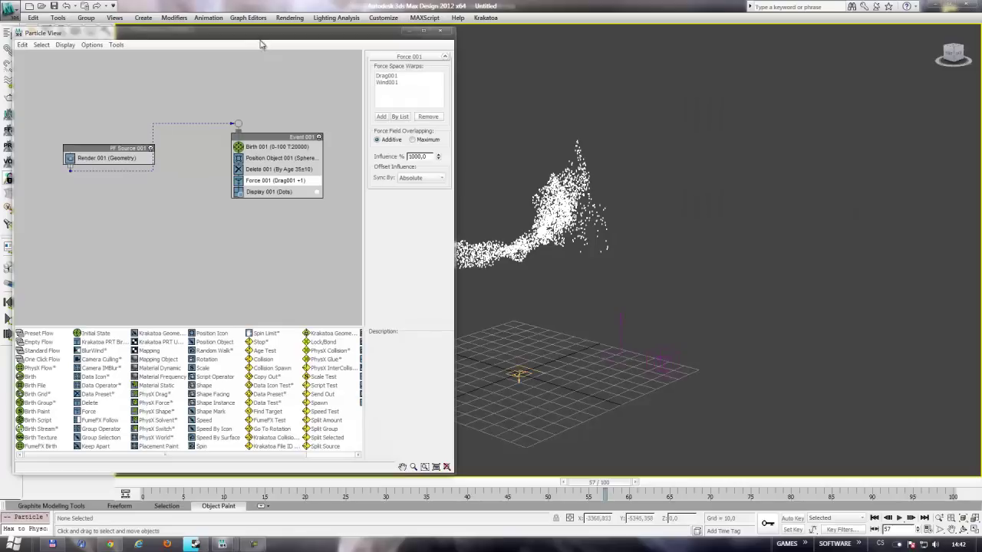
pyautogui.moveTo(261, 45); pyautogui.dragTo(350, 48)
pyautogui.click(301, 377)
pyautogui.click(303, 342)
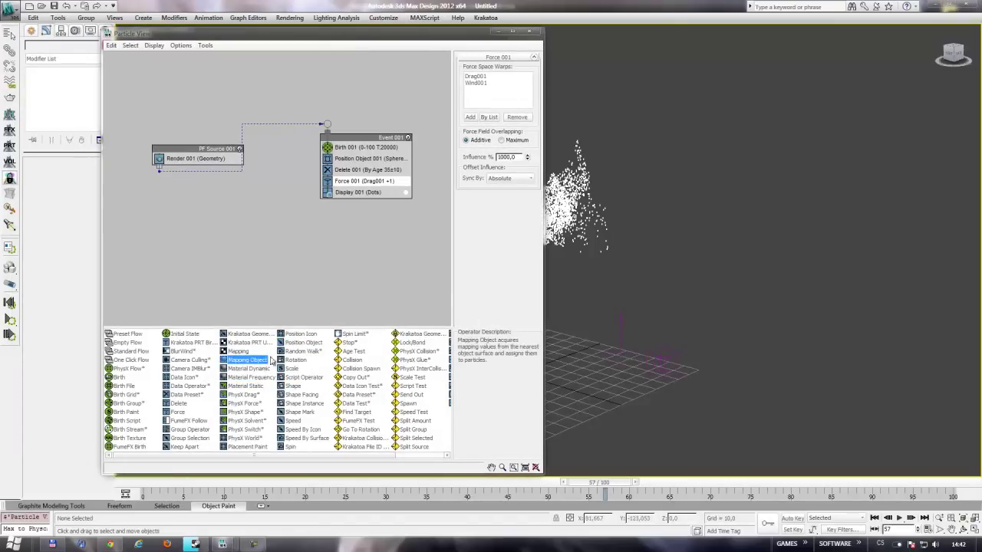
pyautogui.moveTo(247, 360)
pyautogui.mouseDown()
pyautogui.moveTo(365, 175)
pyautogui.moveTo(364, 187)
pyautogui.mouseUp()
pyautogui.click(365, 192)
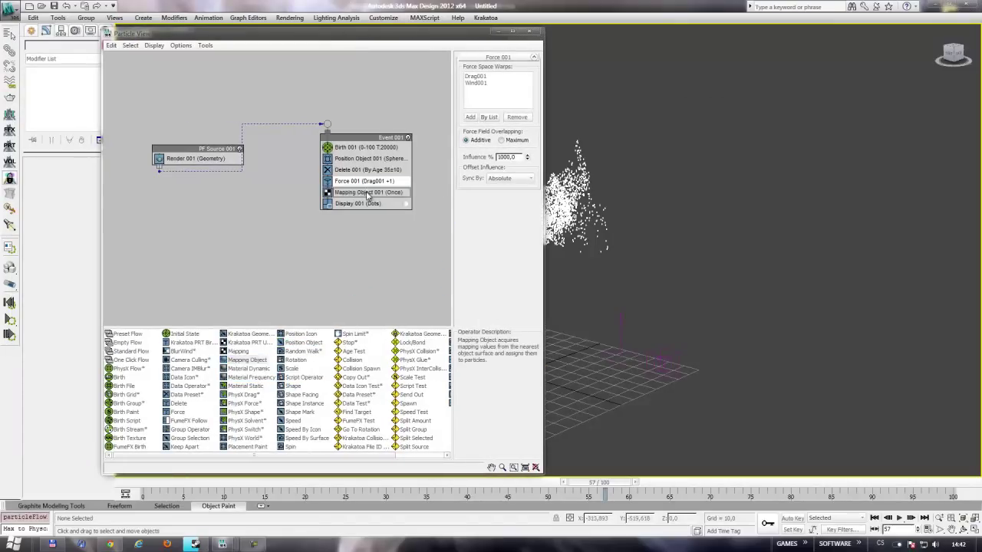
pyautogui.moveTo(261, 377); pyautogui.dragTo(376, 199)
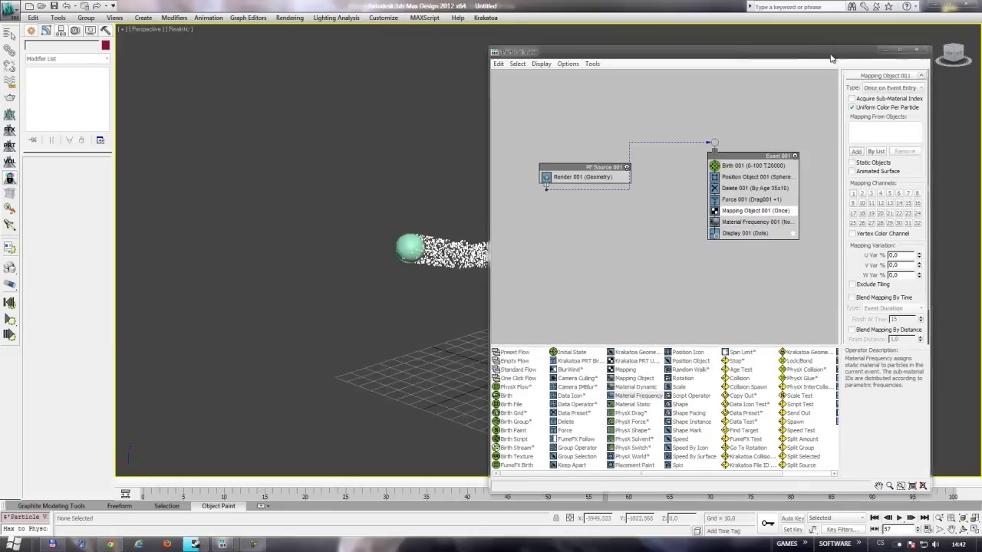
# Step: Set Sphere001 as the Mapping Object source with Continuous mapping
pyautogui.moveTo(439, 37); pyautogui.dragTo(864, 59)
pyautogui.click(409, 246)
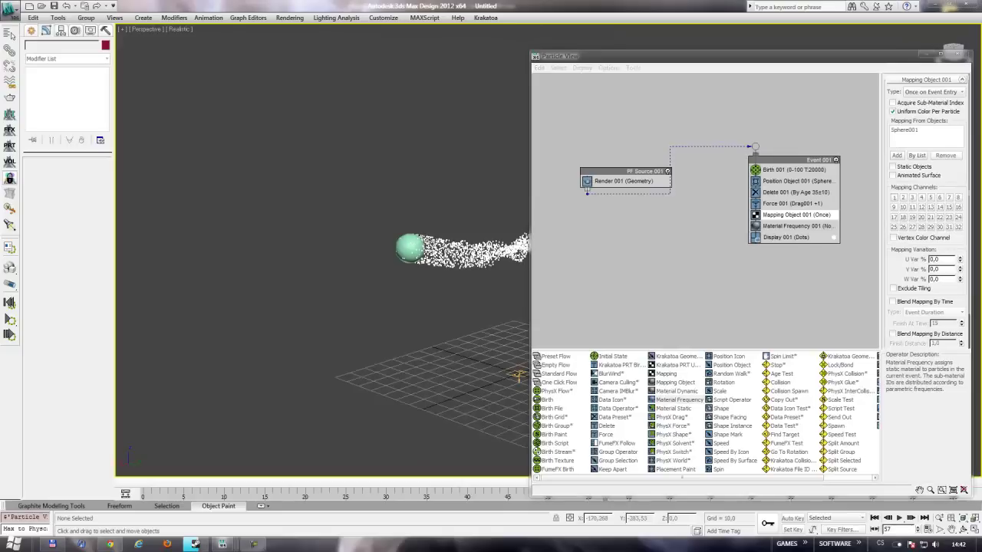
pyautogui.click(914, 130)
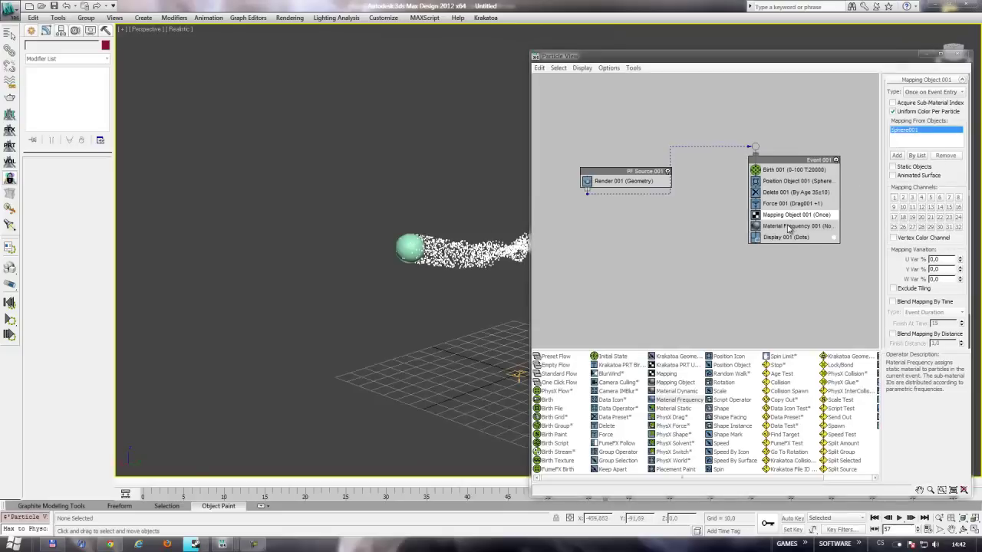
pyautogui.click(928, 92)
pyautogui.click(920, 111)
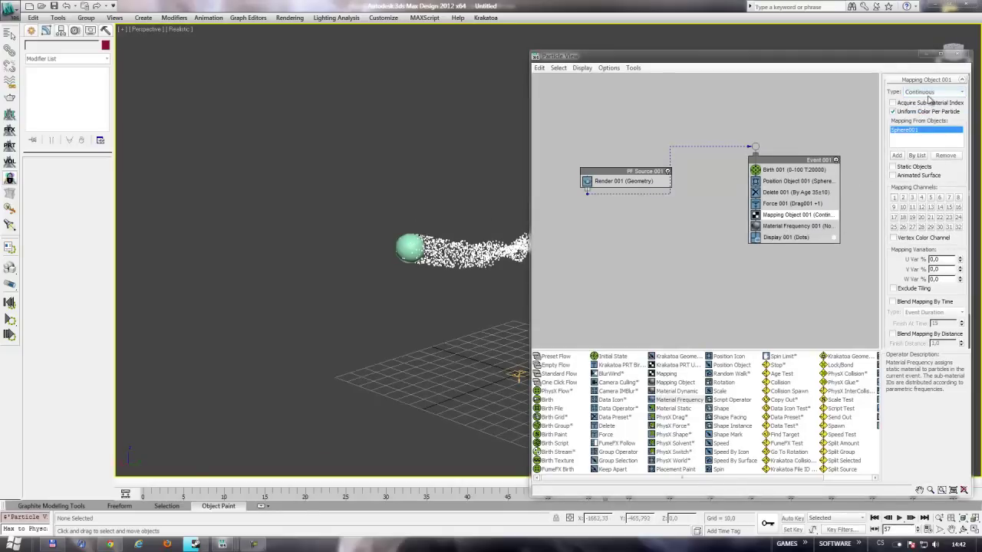
# Step: Assign the cellular material to Material Frequency as an instance
pyautogui.click(795, 227)
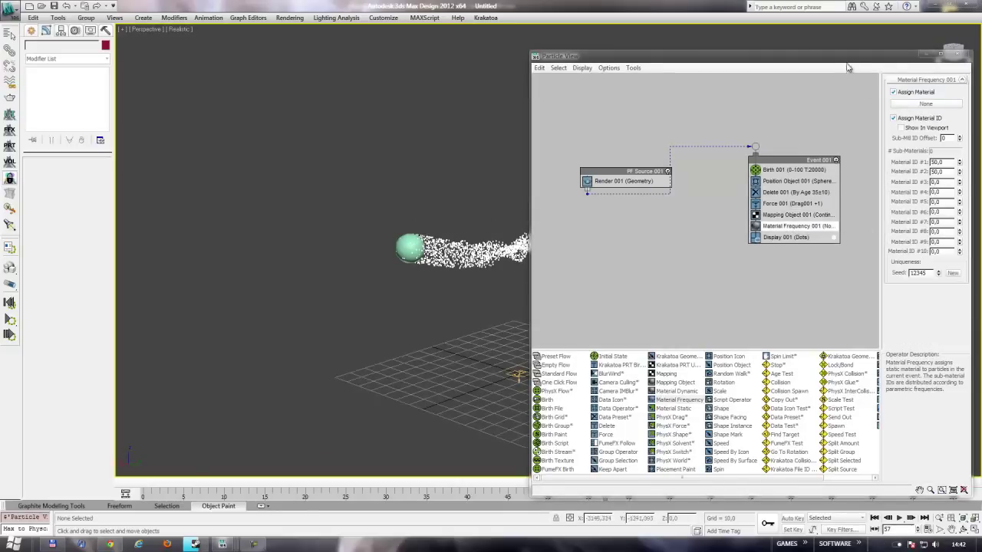
pyautogui.moveTo(850, 57); pyautogui.dragTo(420, 47)
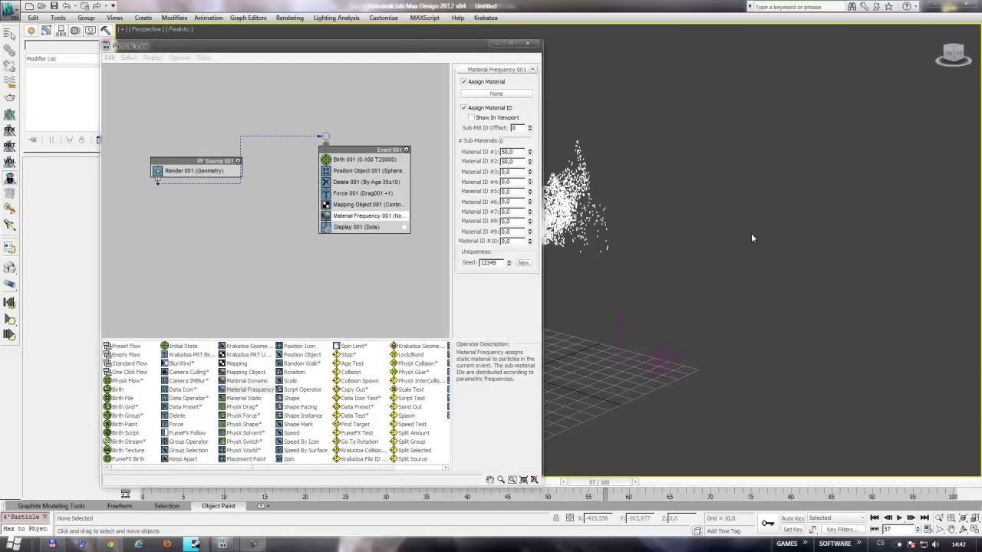
pyautogui.press('m')
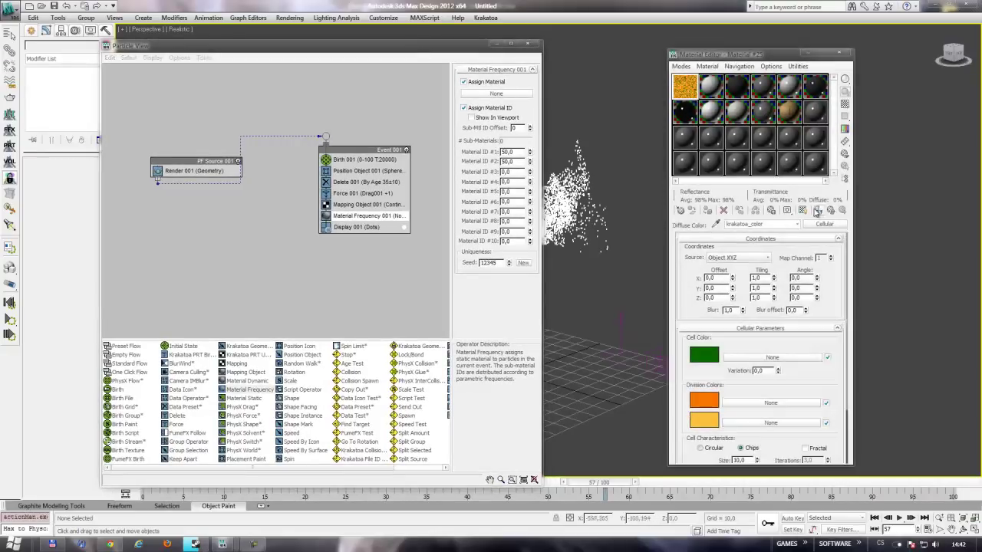
pyautogui.moveTo(682, 85); pyautogui.dragTo(497, 94)
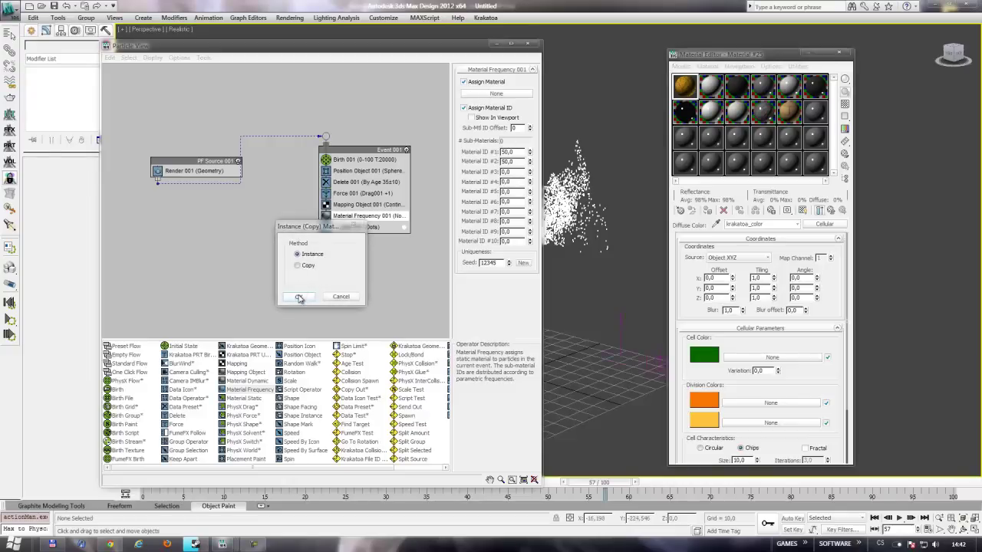
pyautogui.click(299, 298)
# Step: Close Particle View and the Material Editor and open the Krakatoa GUI
pyautogui.click(511, 43)
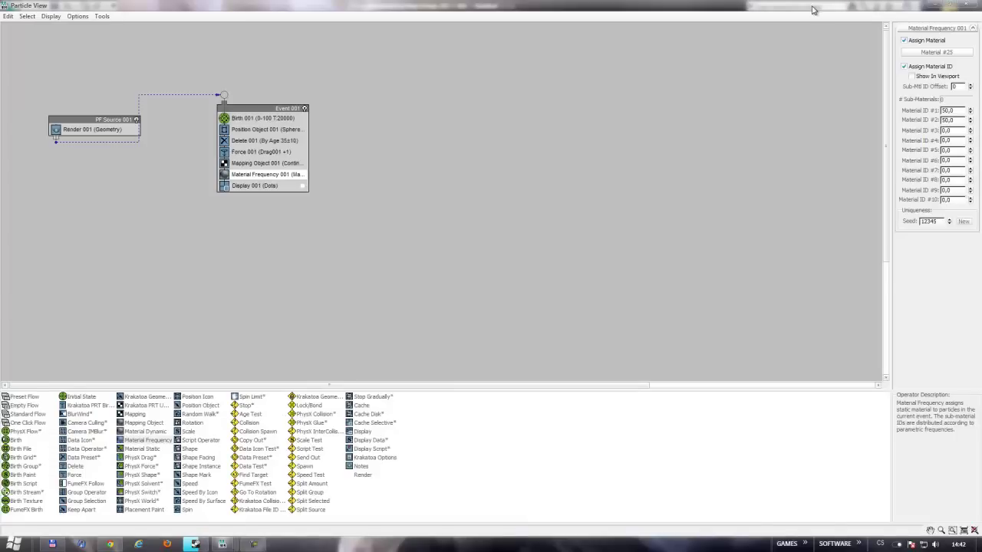
pyautogui.click(952, 5)
pyautogui.click(530, 41)
pyautogui.press('m')
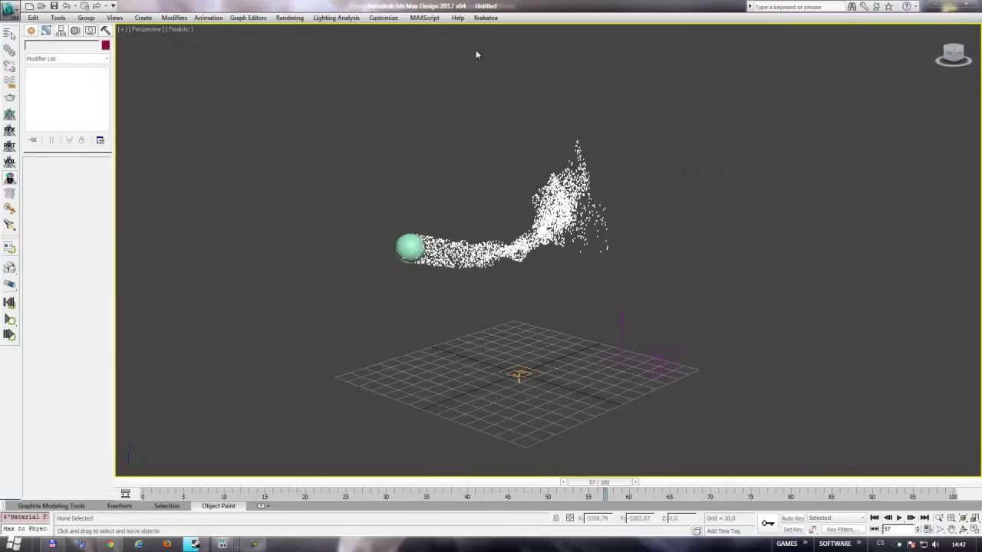
pyautogui.click(485, 17)
pyautogui.click(499, 31)
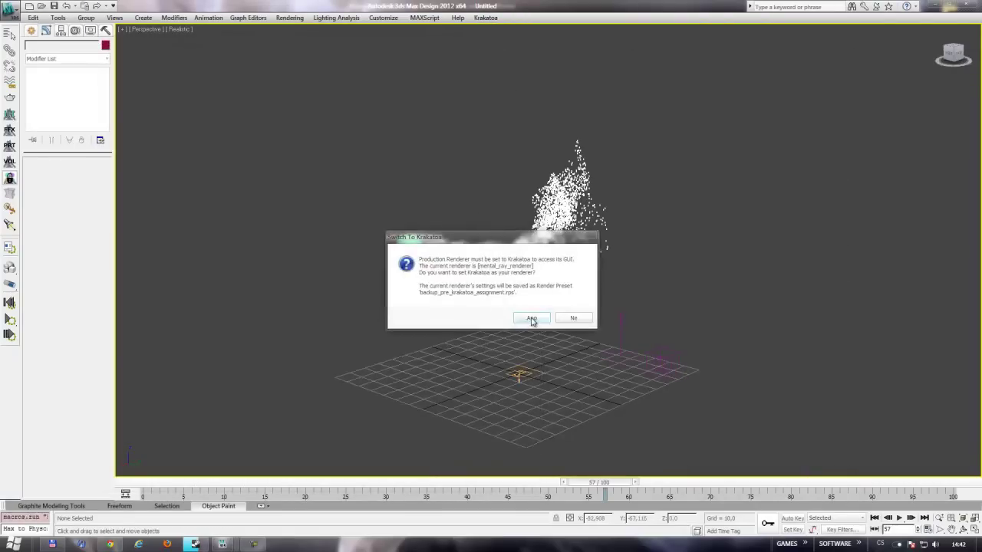
# Step: Accept Krakatoa as the renderer; a Target Spot light is tried and undone
pyautogui.click(531, 319)
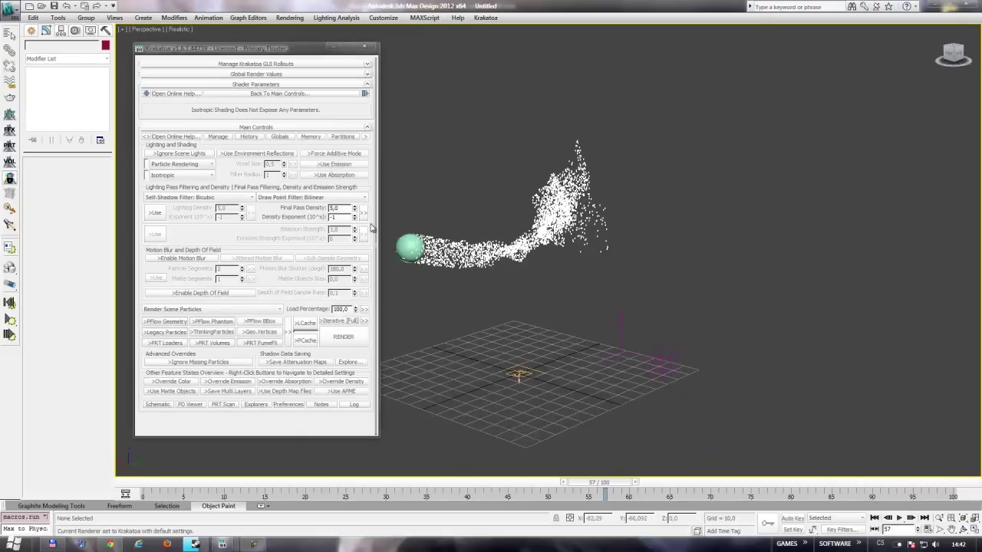
pyautogui.click(9, 224)
pyautogui.scroll(-4, 619, 264)
pyautogui.scroll(-2, 618, 265)
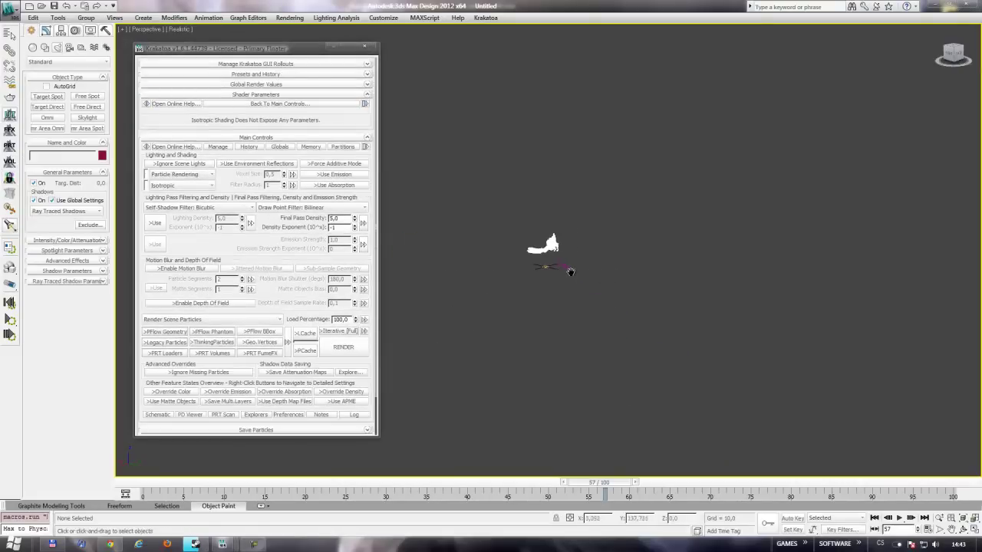
pyautogui.moveTo(685, 138); pyautogui.dragTo(556, 249)
pyautogui.hotkey('ctrl', 'z')
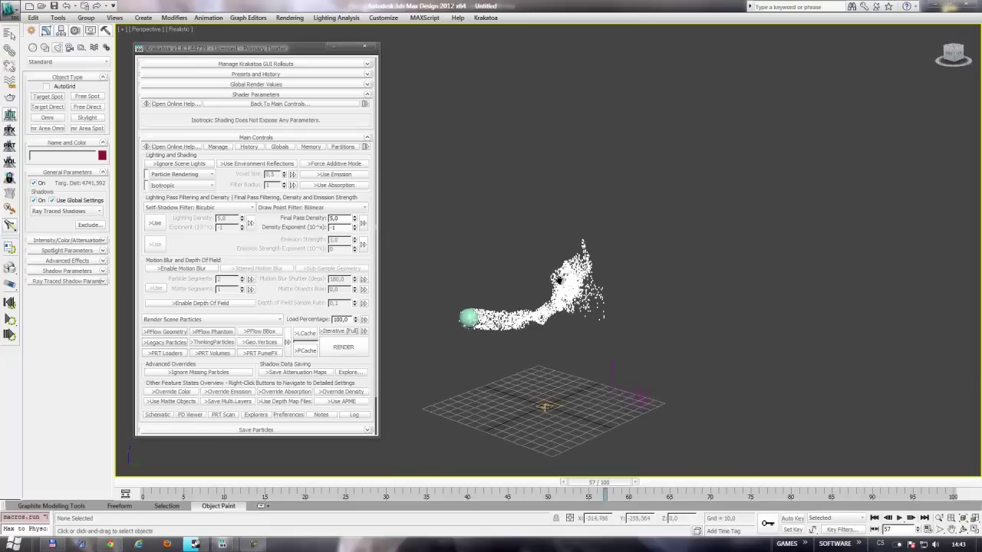
# Step: Create a default spotlight for the particles from the Krakatoa schematic flow's light node
pyautogui.click(161, 415)
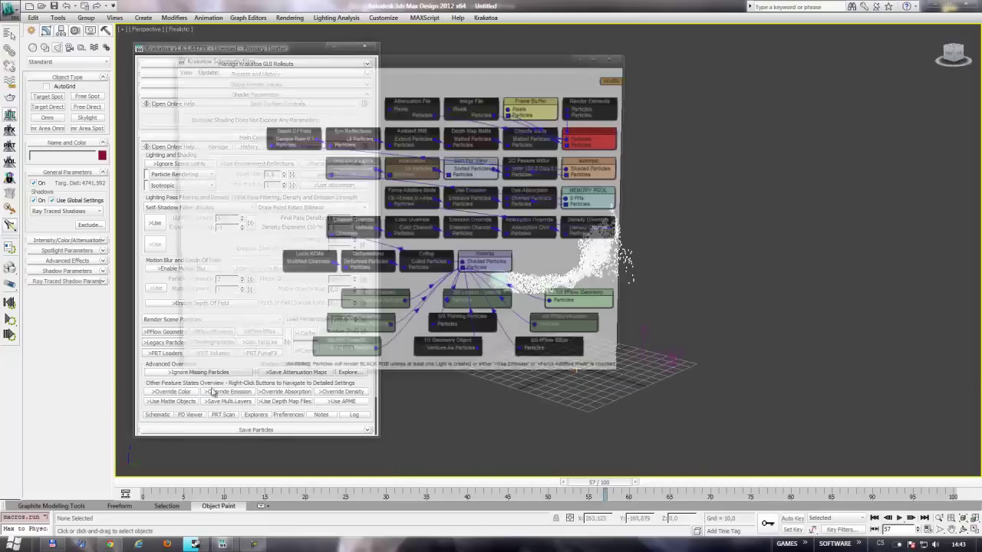
pyautogui.rightClick(347, 173)
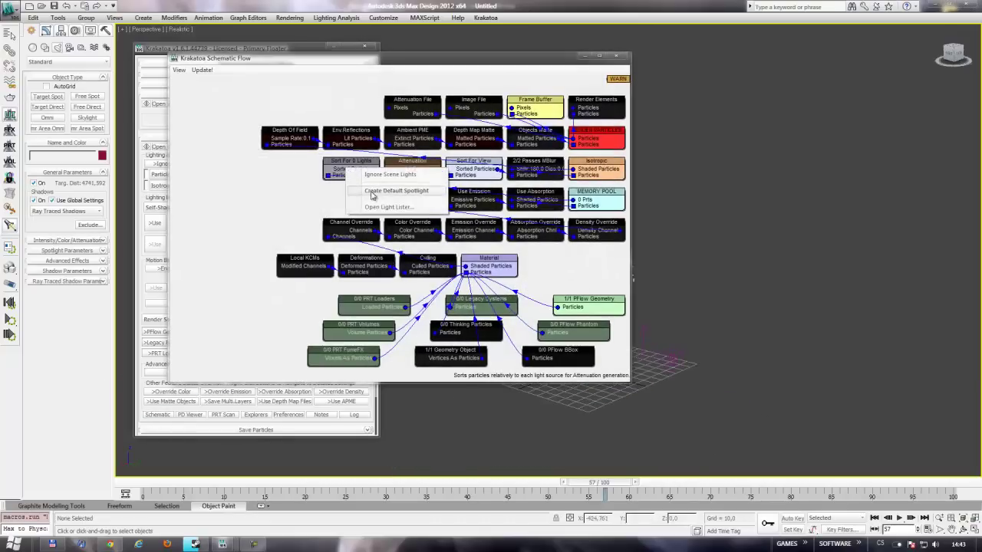
pyautogui.click(392, 195)
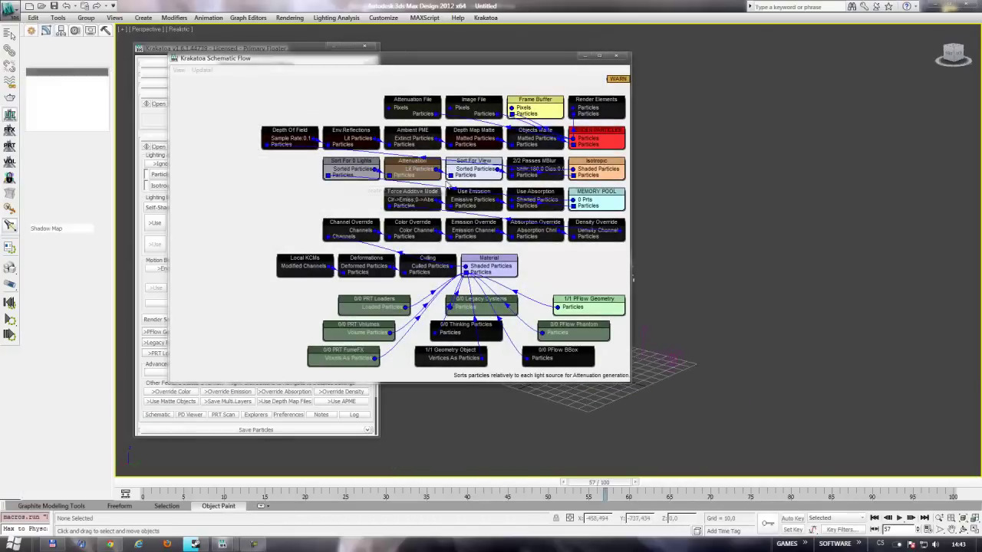
pyautogui.click(615, 55)
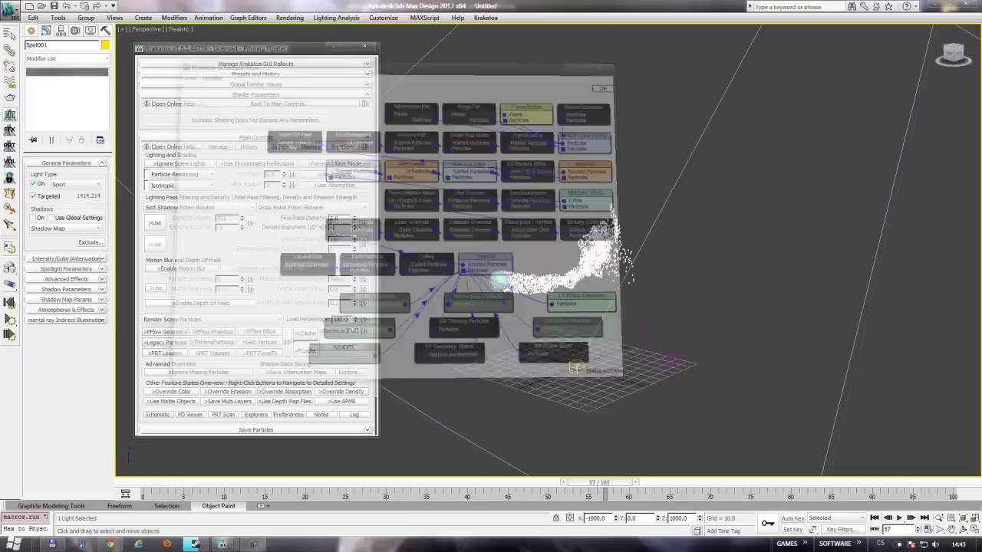
pyautogui.moveTo(605, 226)
pyautogui.keyDown('alt'); pyautogui.mouseDown(button='middle')
pyautogui.moveTo(611, 237)
pyautogui.moveTo(577, 297)
pyautogui.mouseUp(button='middle'); pyautogui.keyUp('alt')
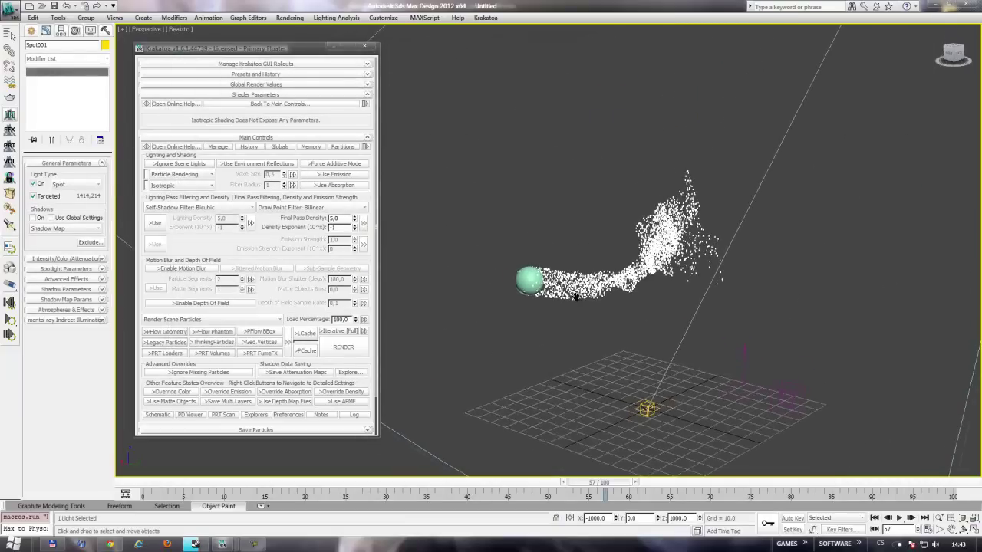
# Step: Enter a new Final Pass Density and test-render the particles in Krakatoa
pyautogui.write('1')
pyautogui.press('Return')
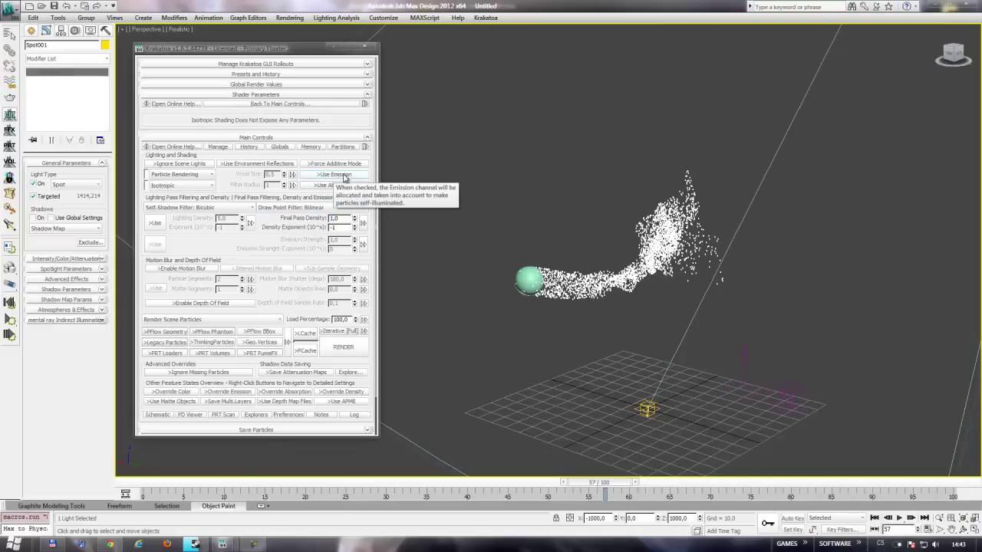
pyautogui.click(343, 347)
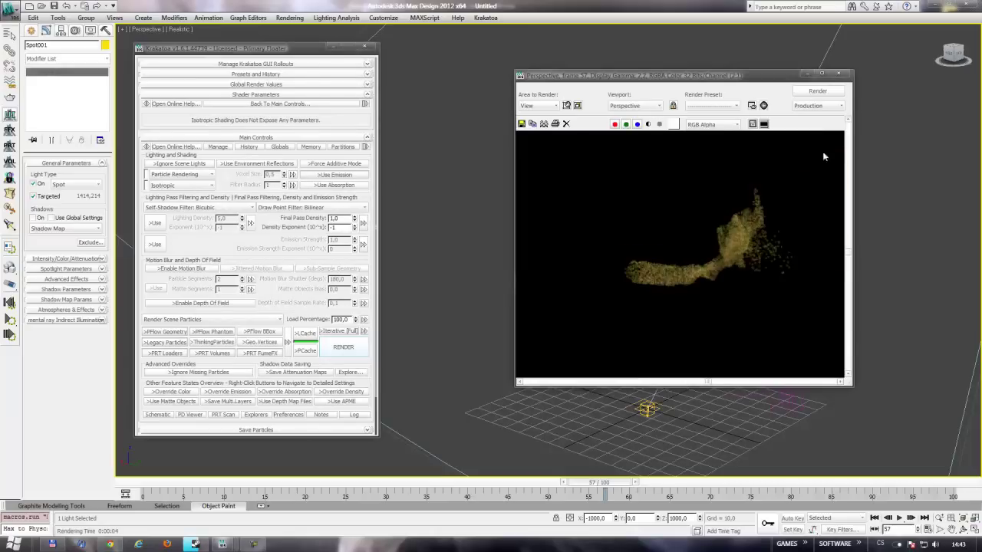
pyautogui.click(839, 73)
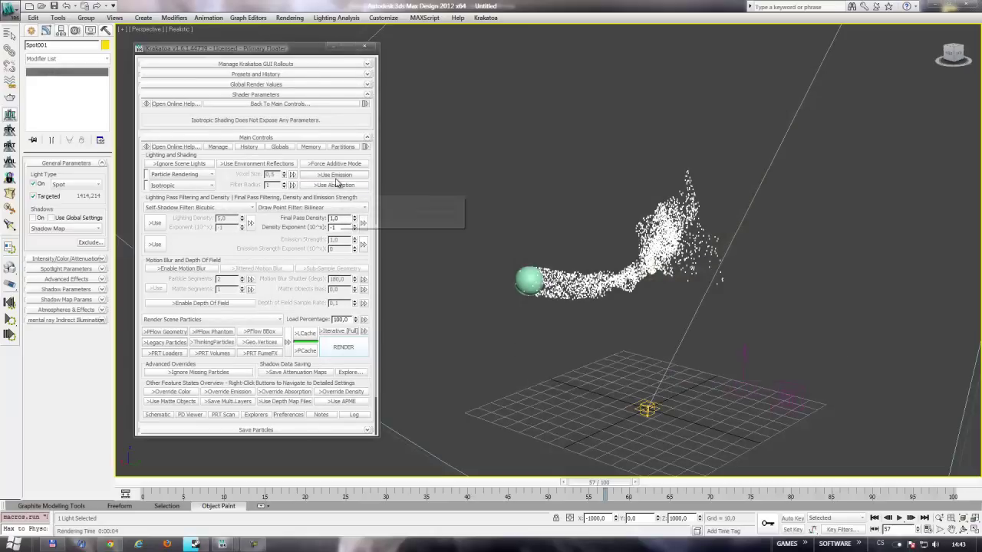
# Step: Enable Force Additive Mode and re-render, raising Final Pass Density to 0,8
pyautogui.click(351, 168)
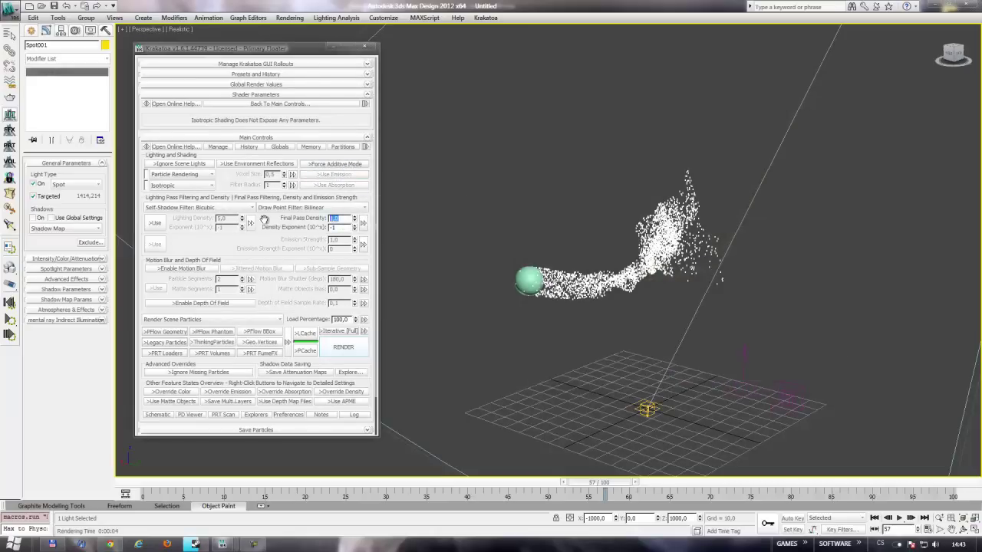
pyautogui.write('0,1')
pyautogui.click(351, 349)
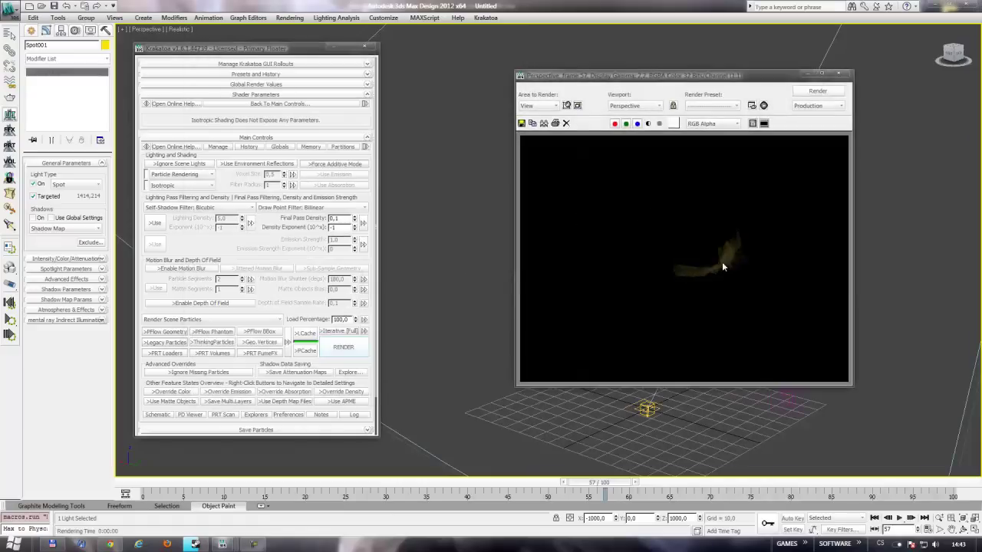
pyautogui.click(838, 75)
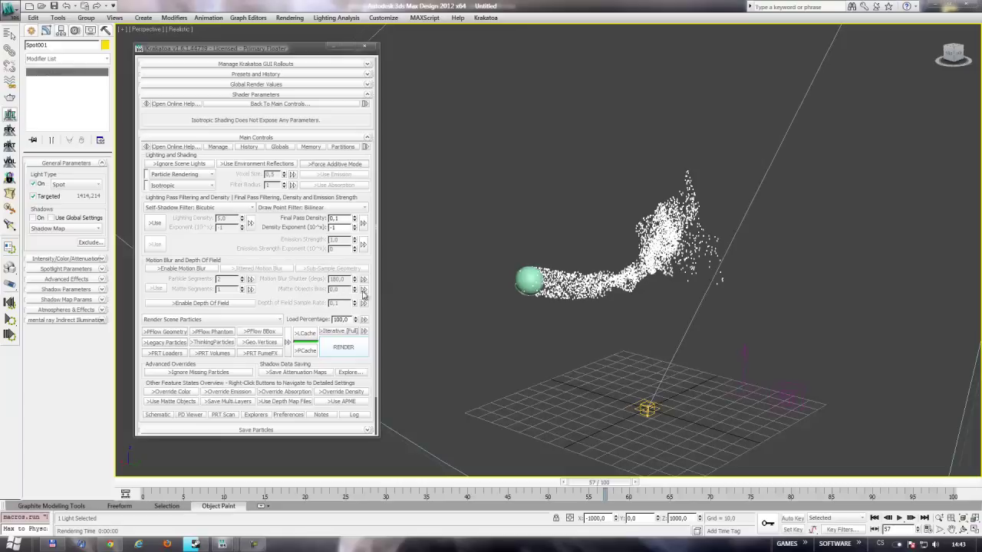
pyautogui.click(355, 217)
pyautogui.click(352, 346)
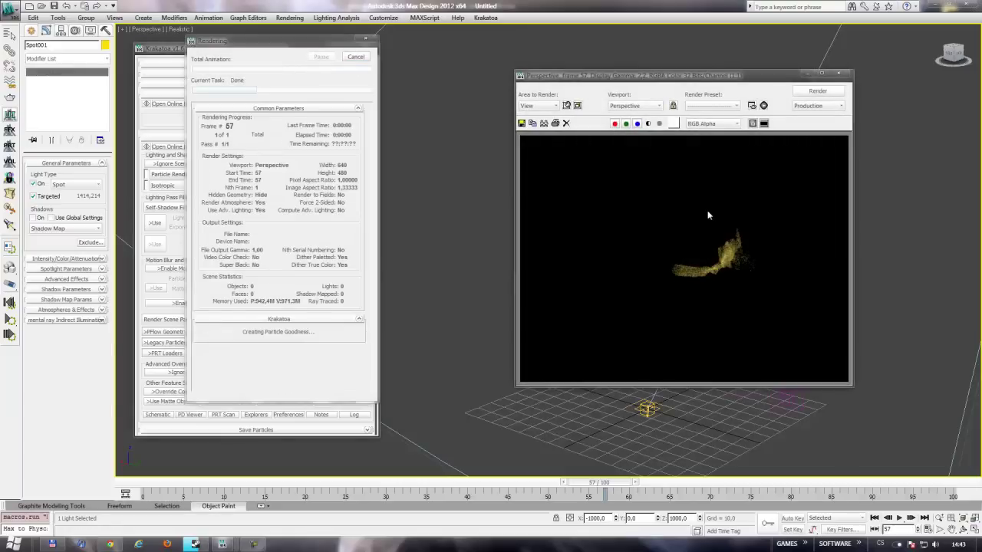
pyautogui.click(839, 74)
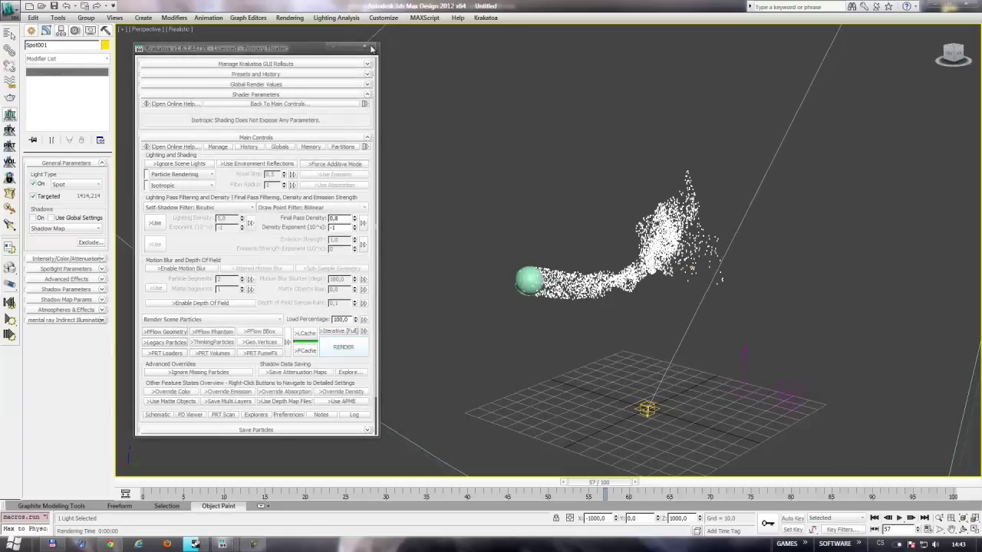
pyautogui.click(364, 47)
pyautogui.click(477, 150)
# Step: Try a Birth 001 amount of 2000000, then cancel the slow particle update
pyautogui.press('6')
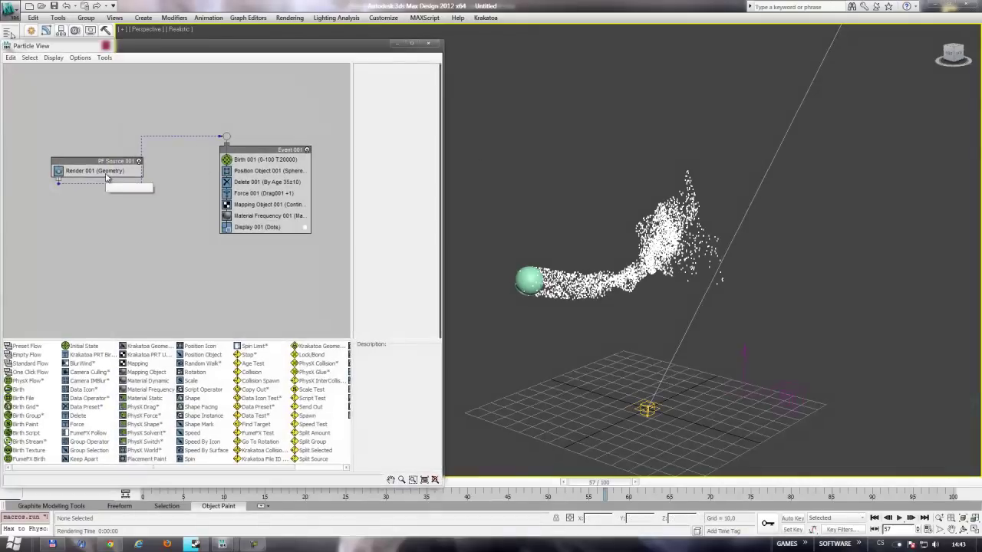
pyautogui.click(291, 160)
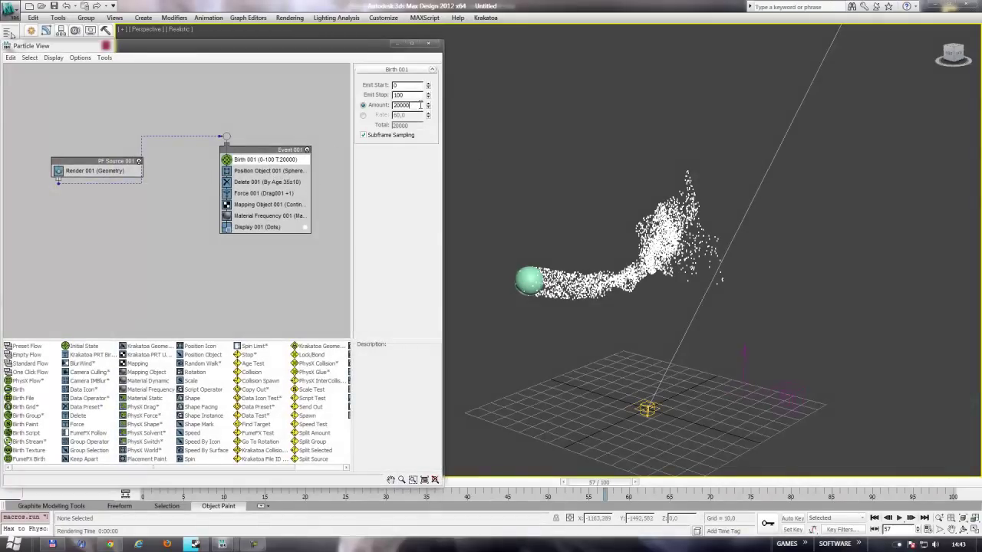
pyautogui.write('00')
pyautogui.moveTo(398, 101); pyautogui.dragTo(406, 104)
pyautogui.press('Return')
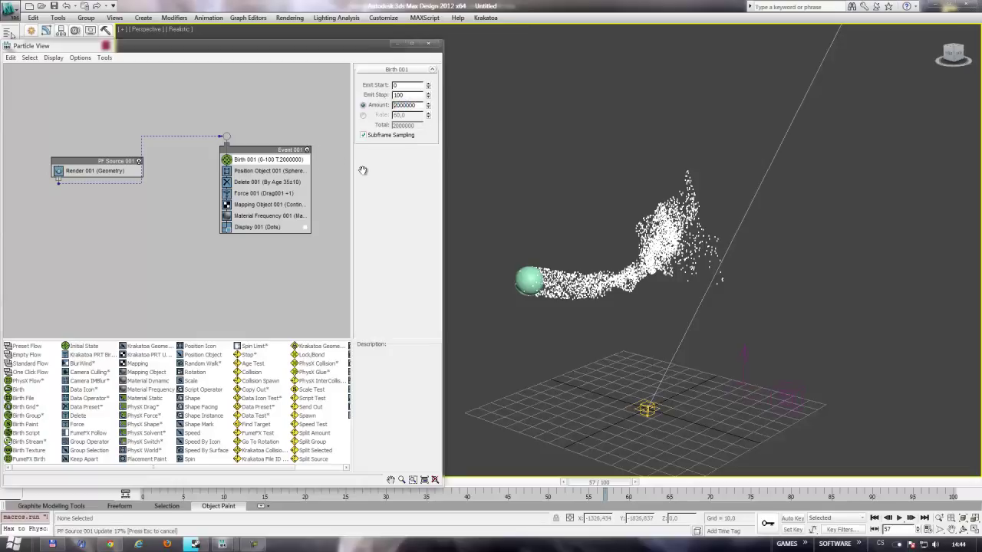
pyautogui.press('Escape')
pyautogui.click(500, 304)
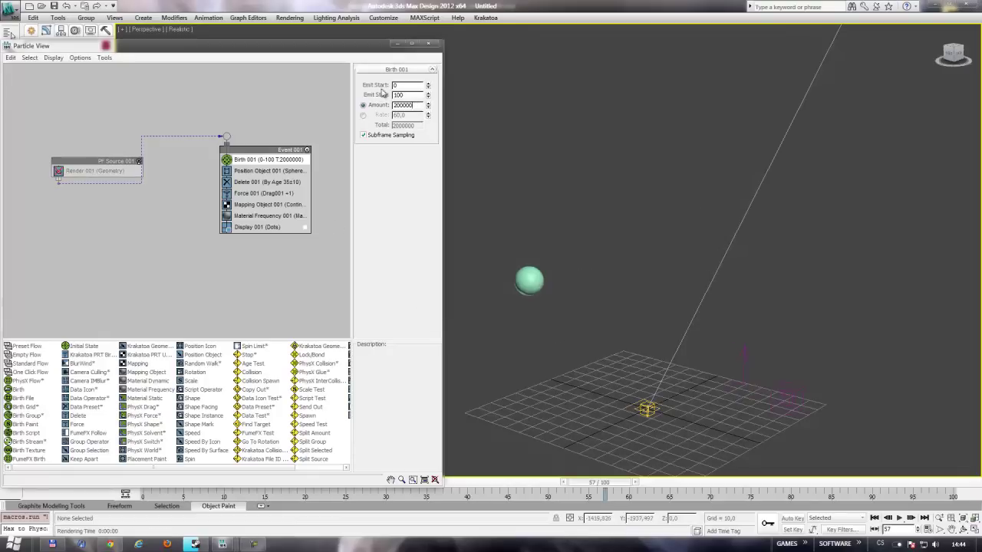
# Step: Set the Birth 001 Amount to 200000 and close Particle View
pyautogui.write('200000')
pyautogui.press('Return')
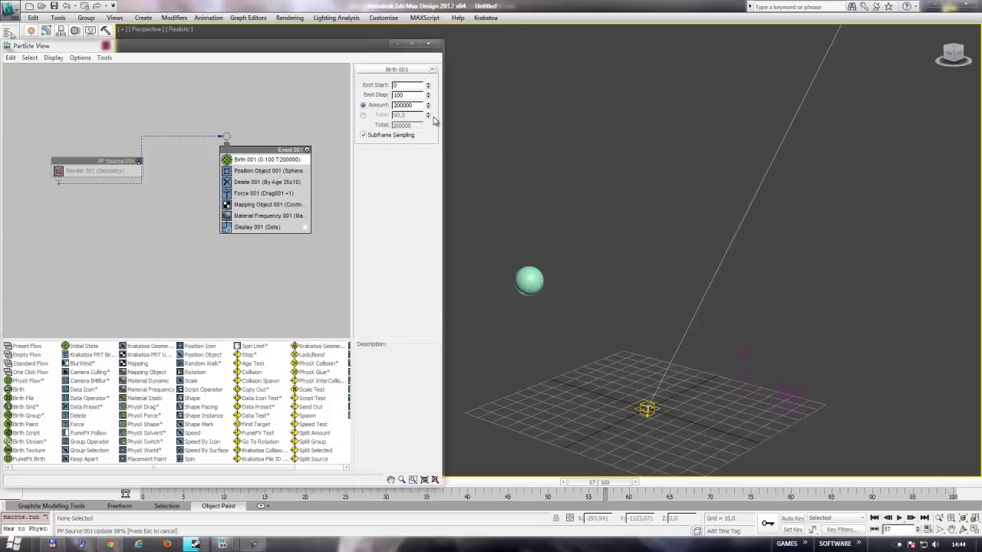
pyautogui.click(435, 49)
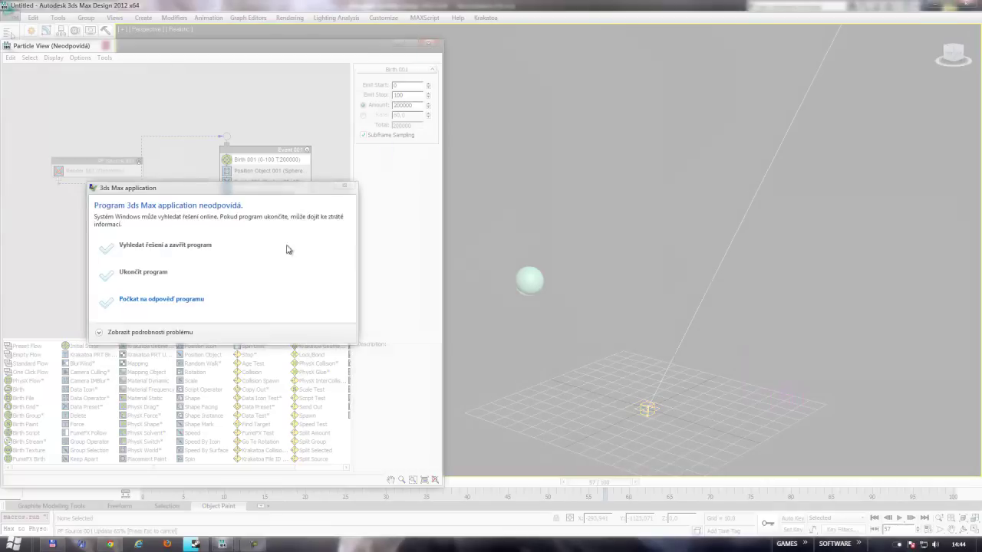
pyautogui.click(224, 311)
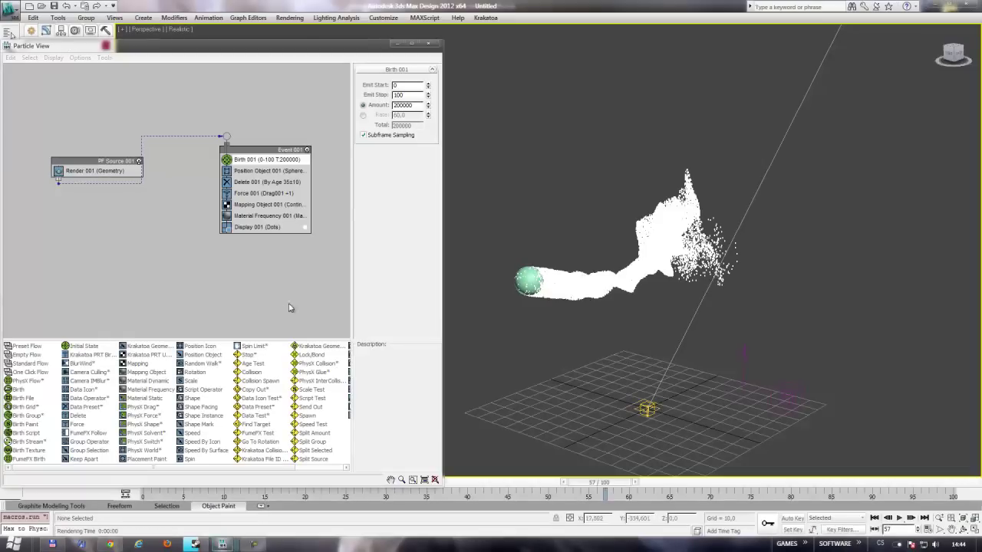
pyautogui.click(427, 47)
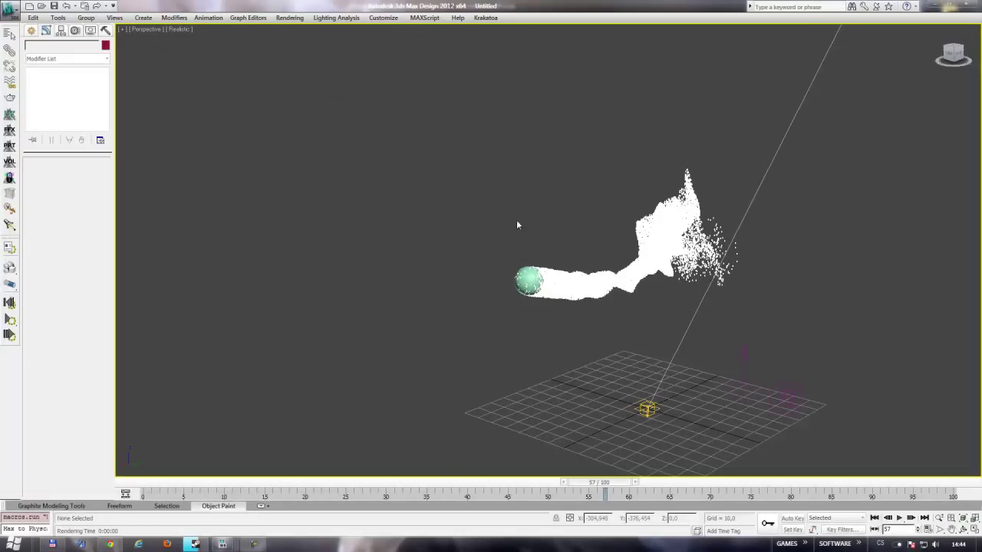
# Step: Open the Krakatoa render settings and render the denser plume
pyautogui.click(486, 17)
pyautogui.click(503, 49)
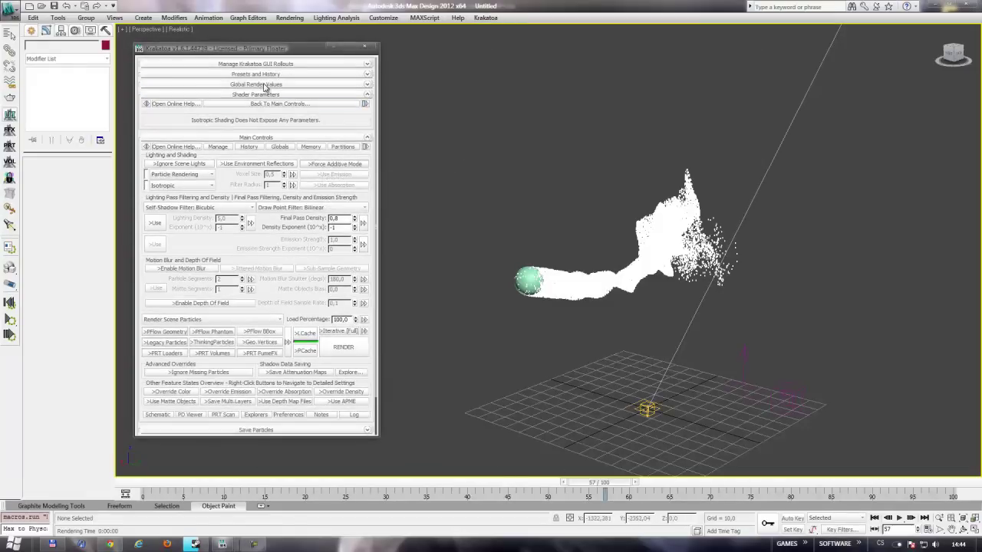
pyautogui.scroll(-2, 311, 257)
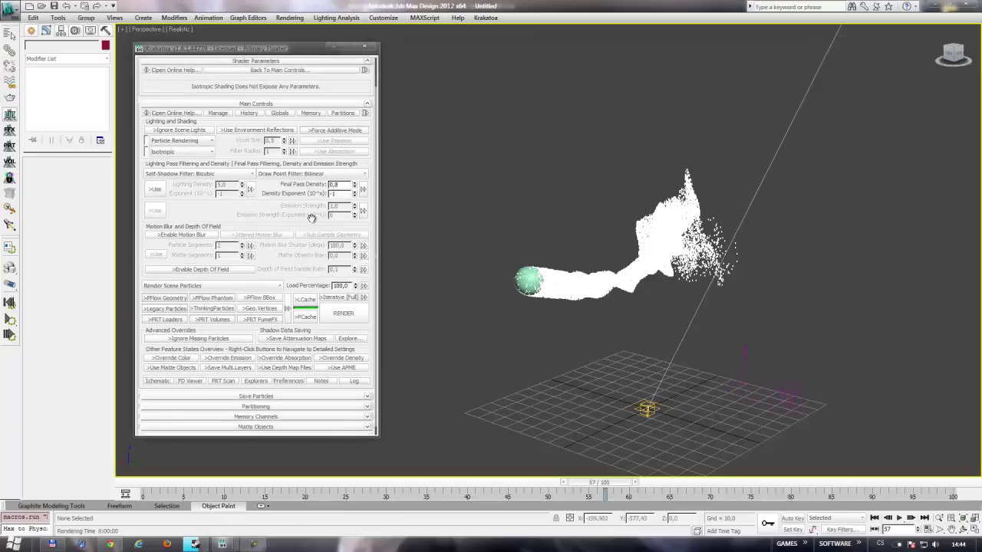
pyautogui.click(340, 311)
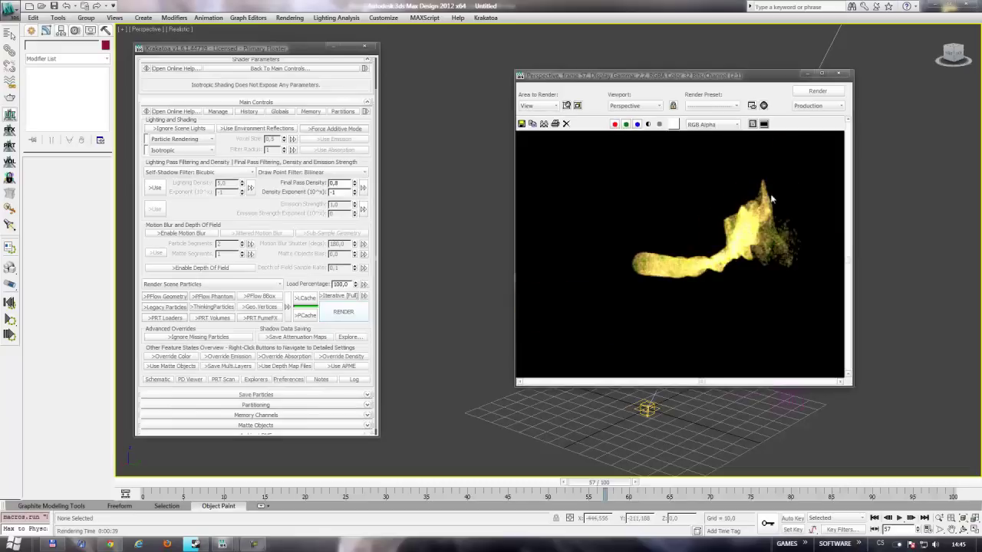
pyautogui.click(840, 74)
# Step: Lower Final Pass Density to 0,4 and re-render the plume
pyautogui.click(349, 186)
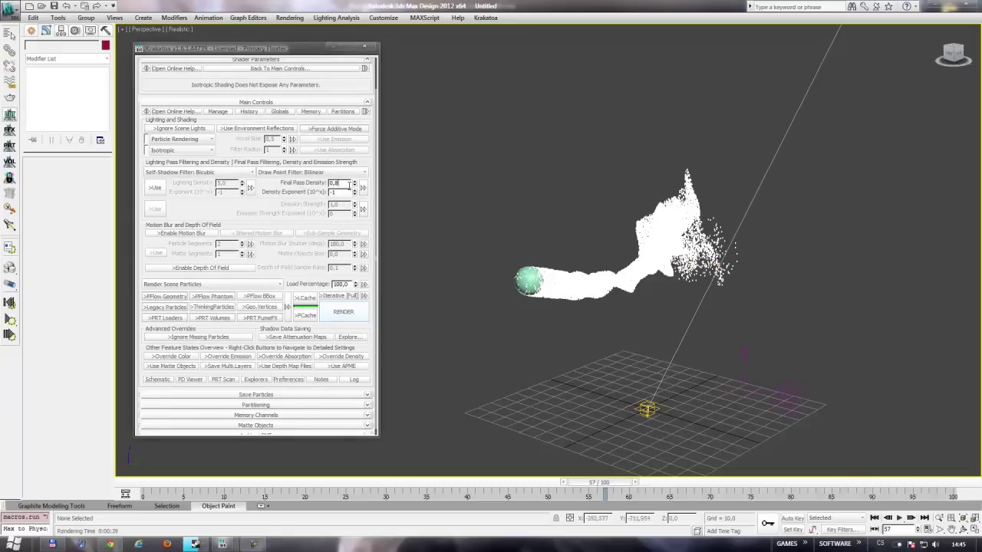
pyautogui.write('5,4')
pyautogui.scroll(1, 338, 230)
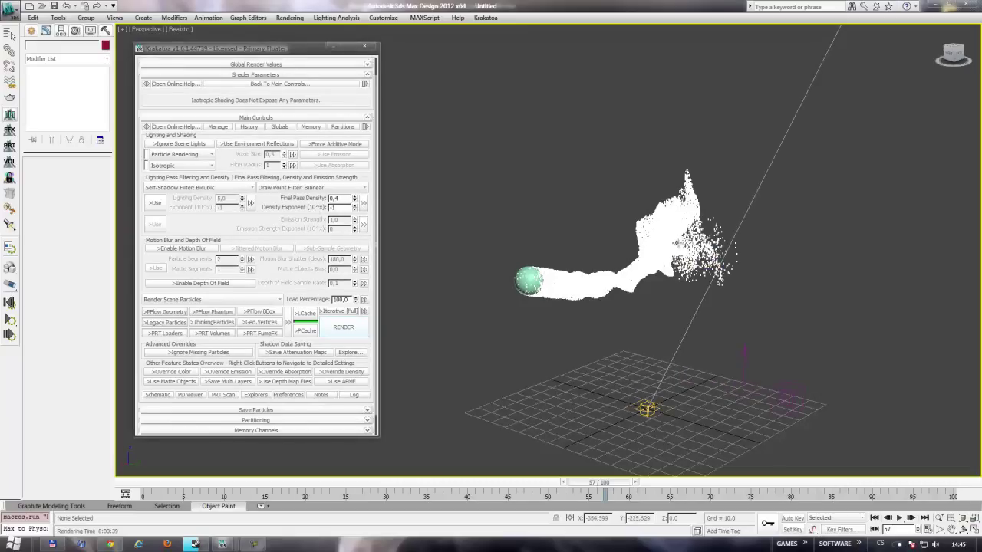
pyautogui.scroll(3, 673, 209)
pyautogui.moveTo(673, 208); pyautogui.dragTo(673, 193, button='middle')
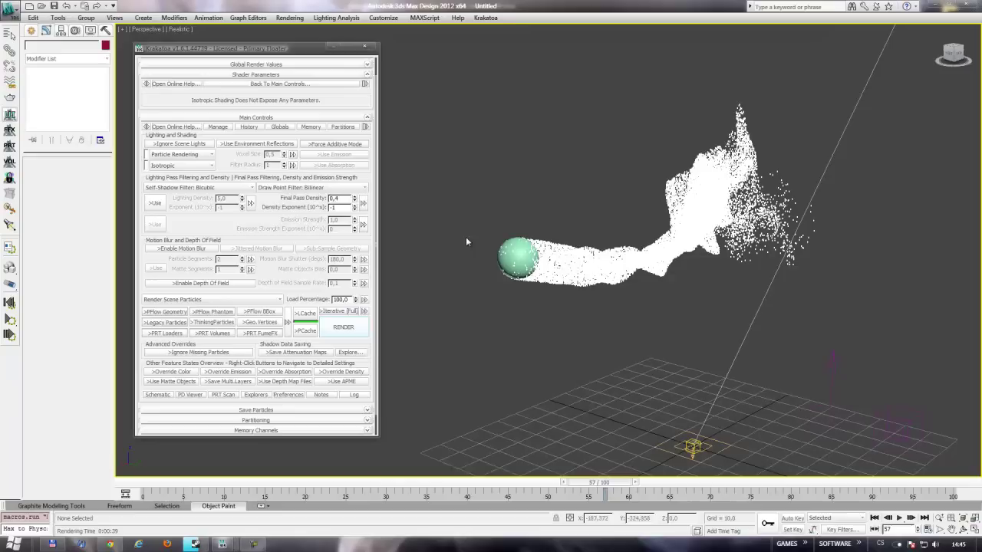
pyautogui.click(341, 328)
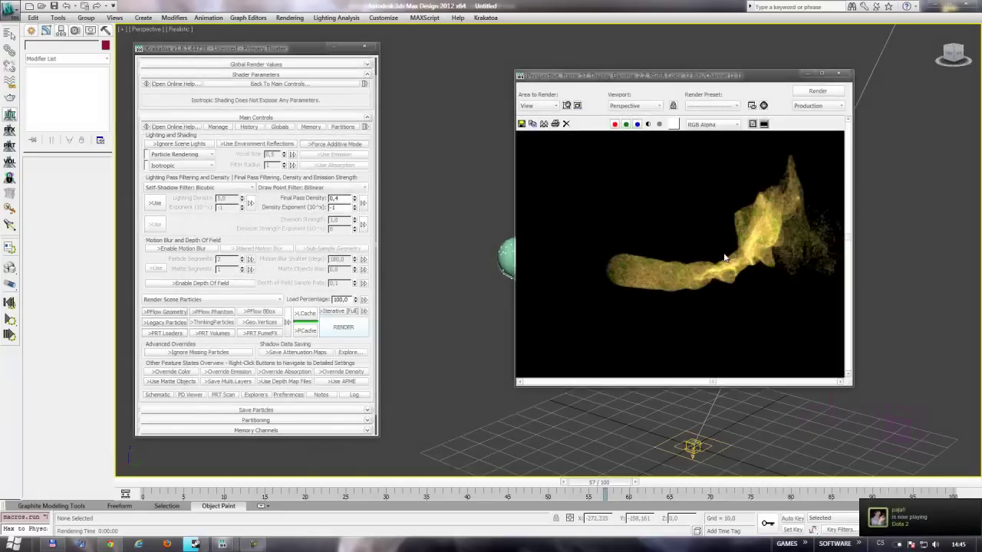
pyautogui.scroll(-2, 724, 236)
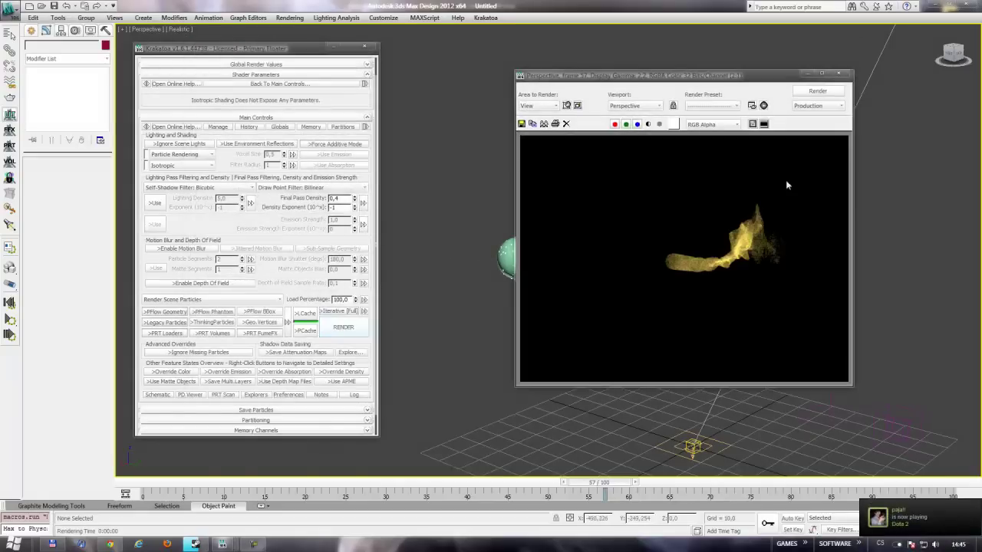
pyautogui.click(839, 73)
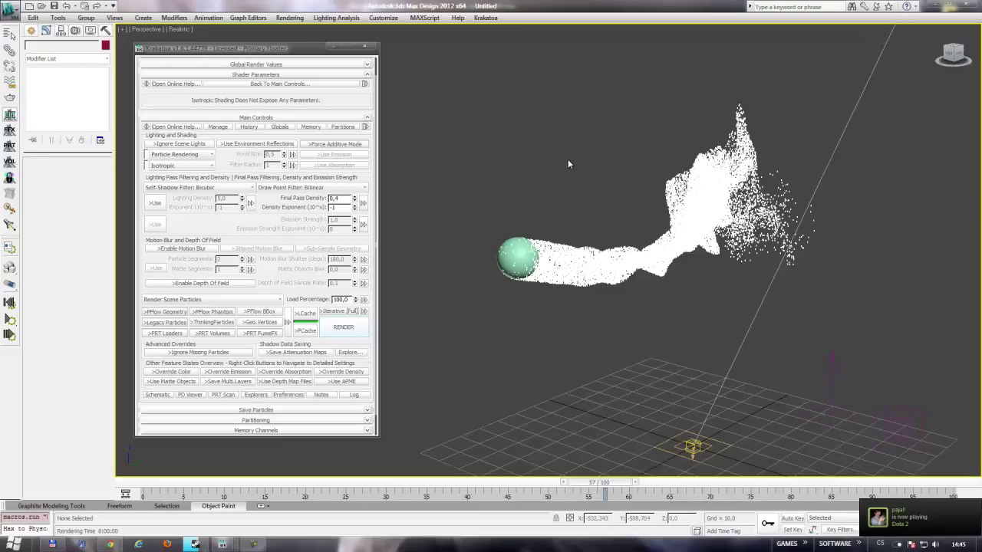
pyautogui.press('m')
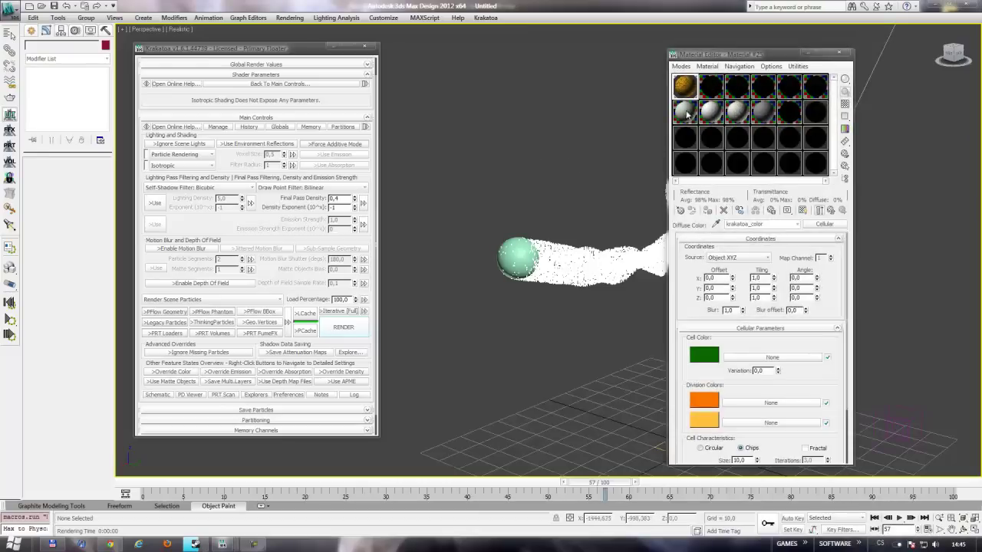
# Step: Set the cellular map's spread to 0,1 and drag the first material into the viewport
pyautogui.moveTo(725, 345); pyautogui.dragTo(720, 242)
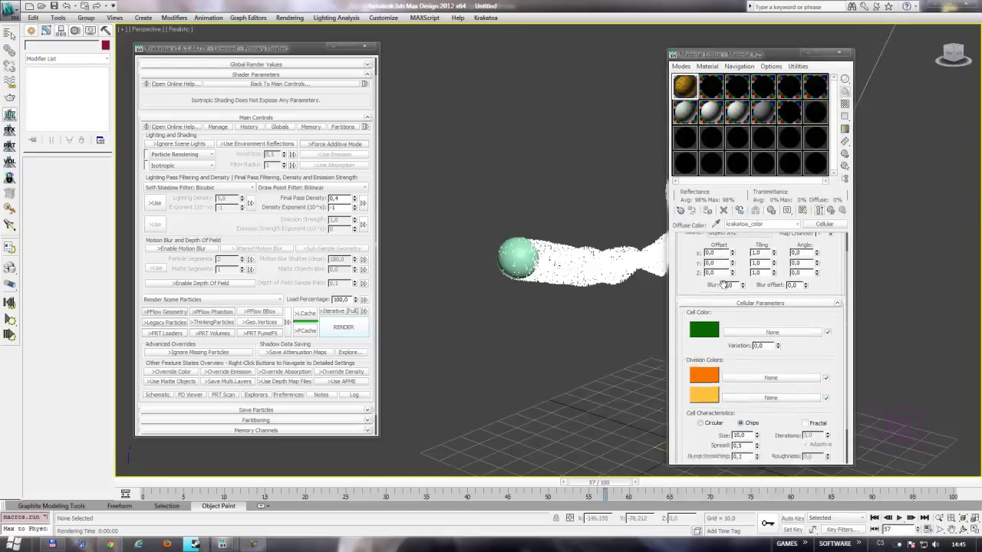
pyautogui.write('0,1')
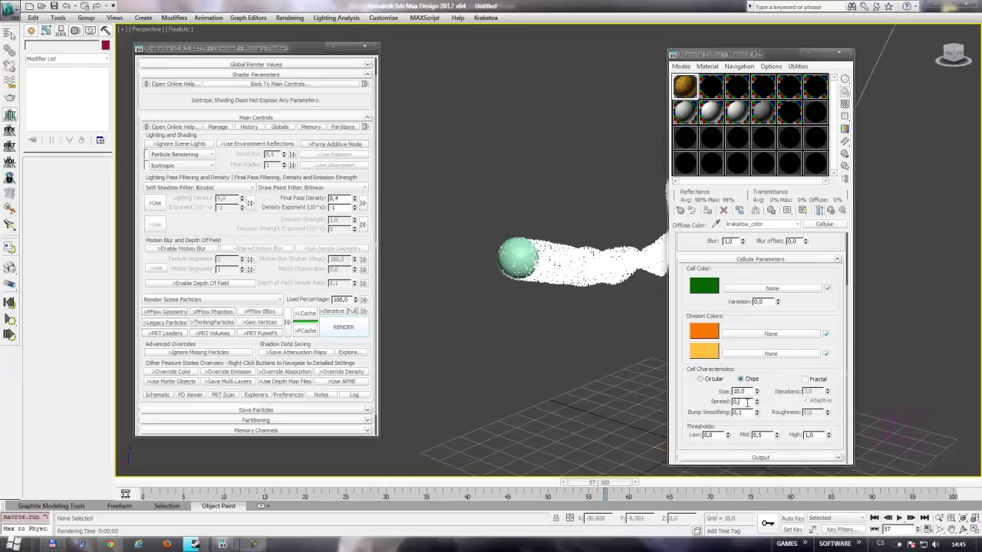
pyautogui.press('Return')
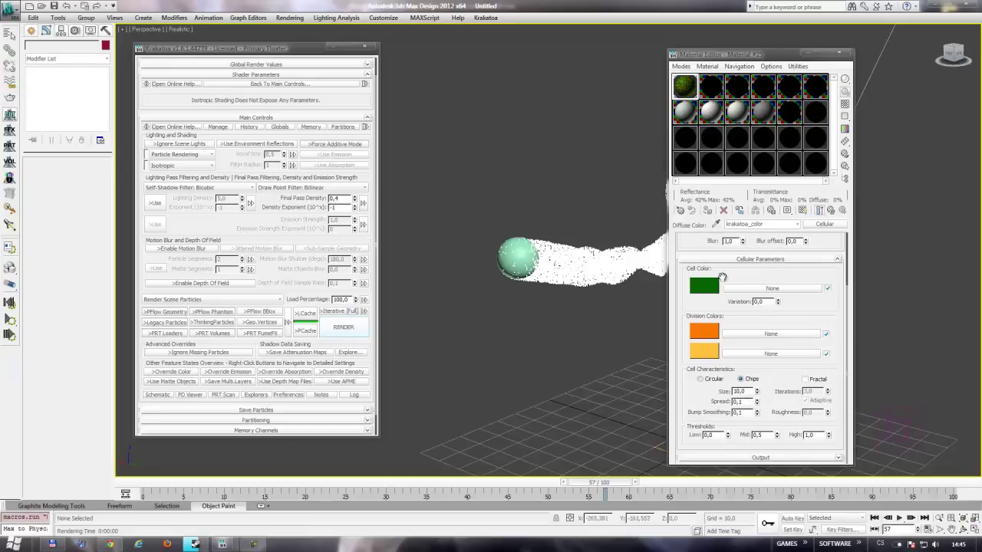
pyautogui.moveTo(690, 92); pyautogui.dragTo(649, 125)
pyautogui.click(558, 198)
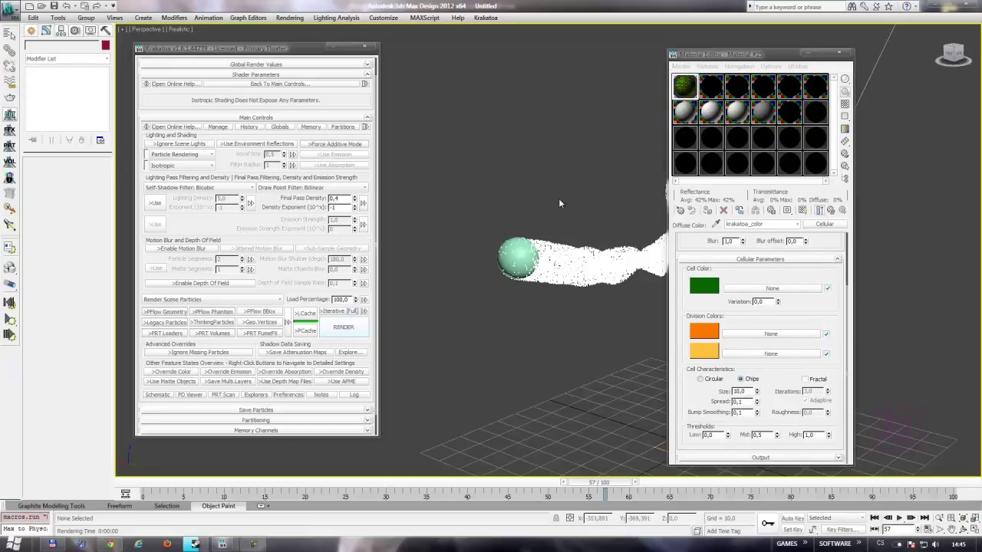
# Step: Render the plume, then drop Final Pass Density to 0,2 and re-render
pyautogui.click(359, 323)
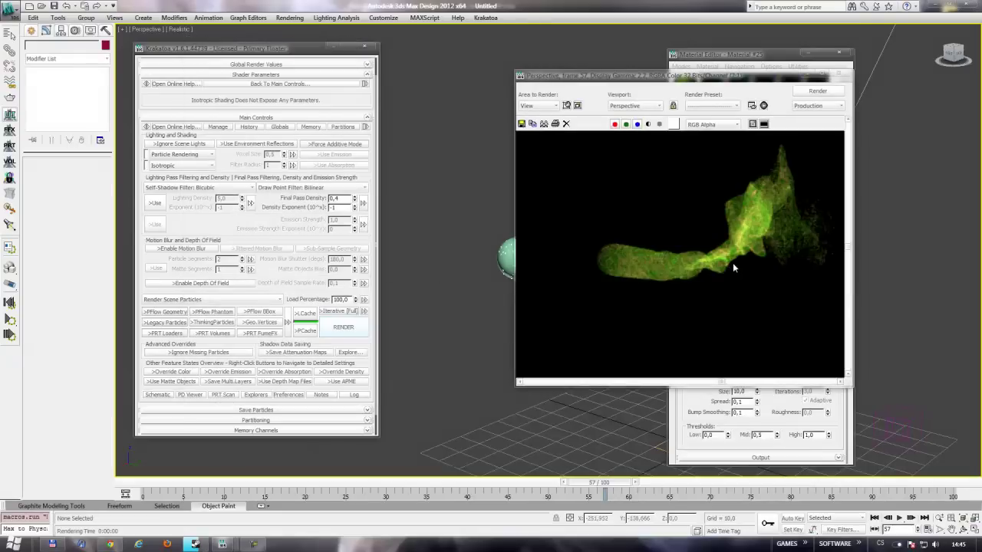
pyautogui.click(841, 76)
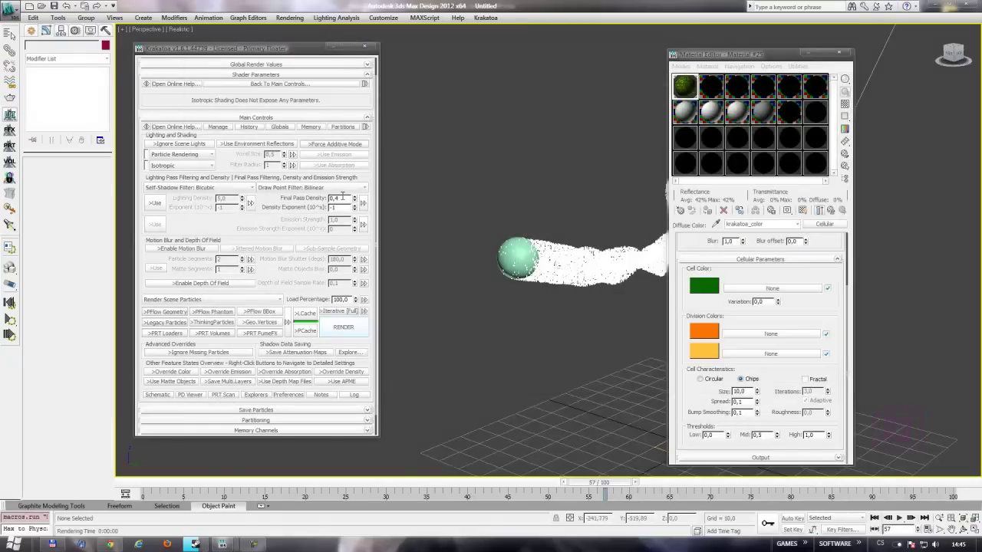
pyautogui.press('BackSpace')
pyautogui.write('2')
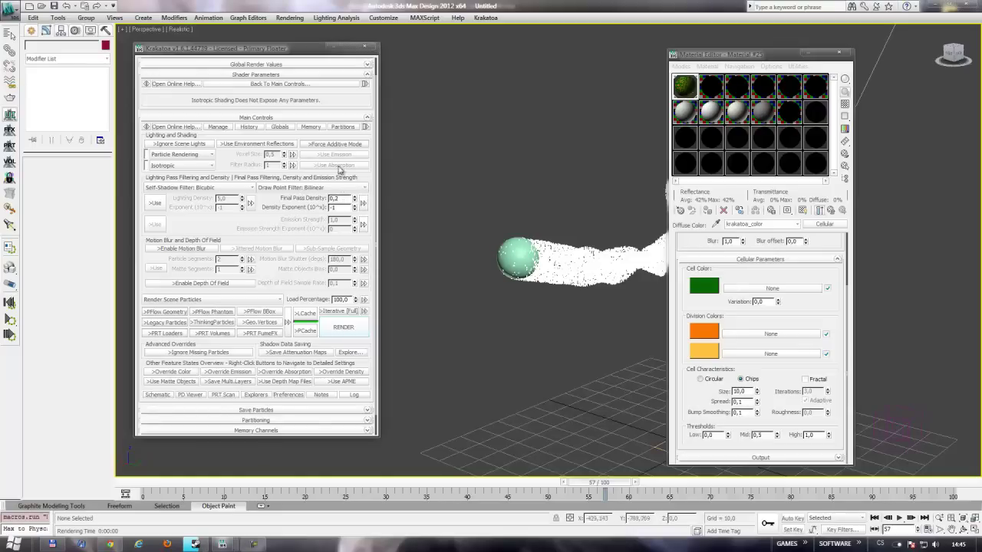
pyautogui.press('Return')
pyautogui.click(343, 327)
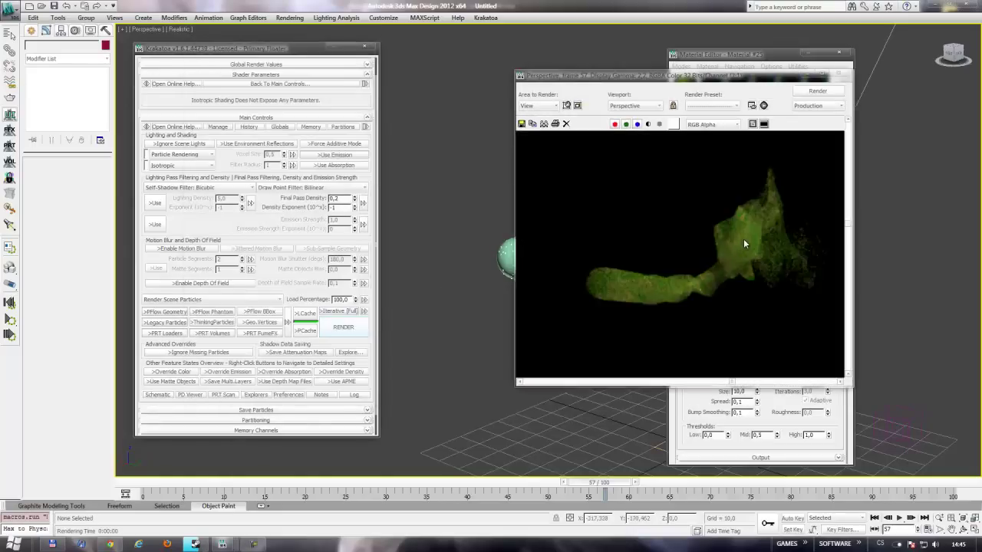
pyautogui.click(844, 75)
pyautogui.click(681, 211)
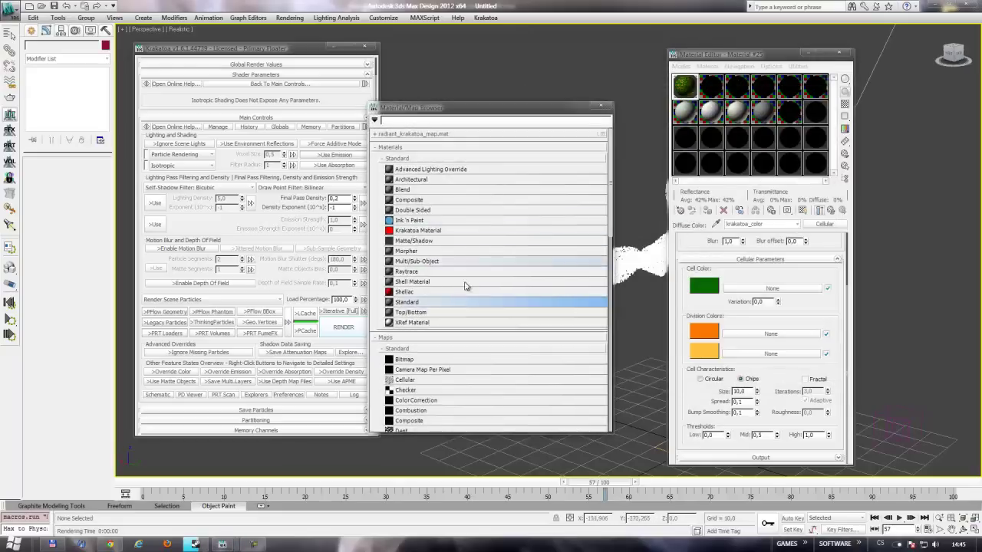
# Step: Put a Standard material in slot 2 with a Gradient Ramp diffuse and a middle flag at 50
pyautogui.moveTo(421, 303); pyautogui.dragTo(715, 91)
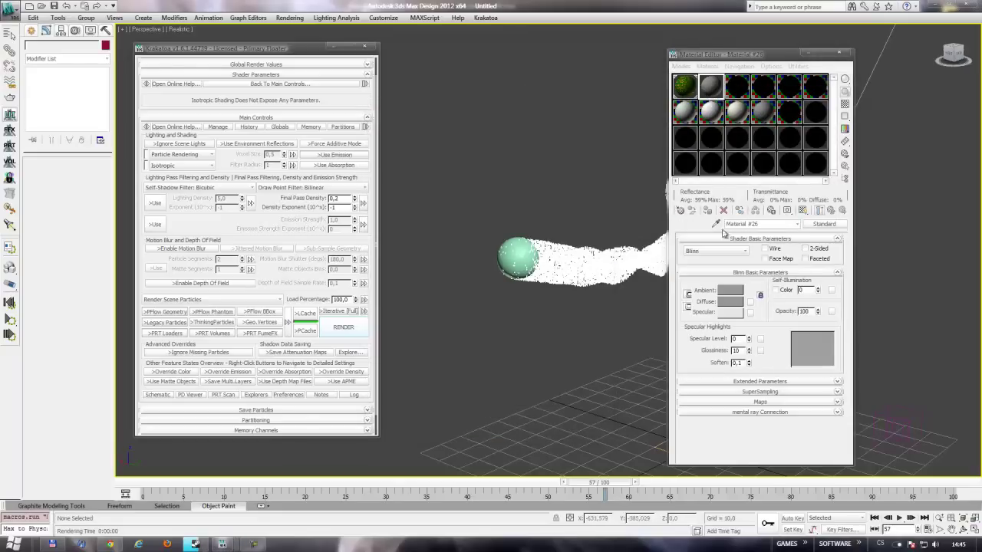
pyautogui.click(751, 303)
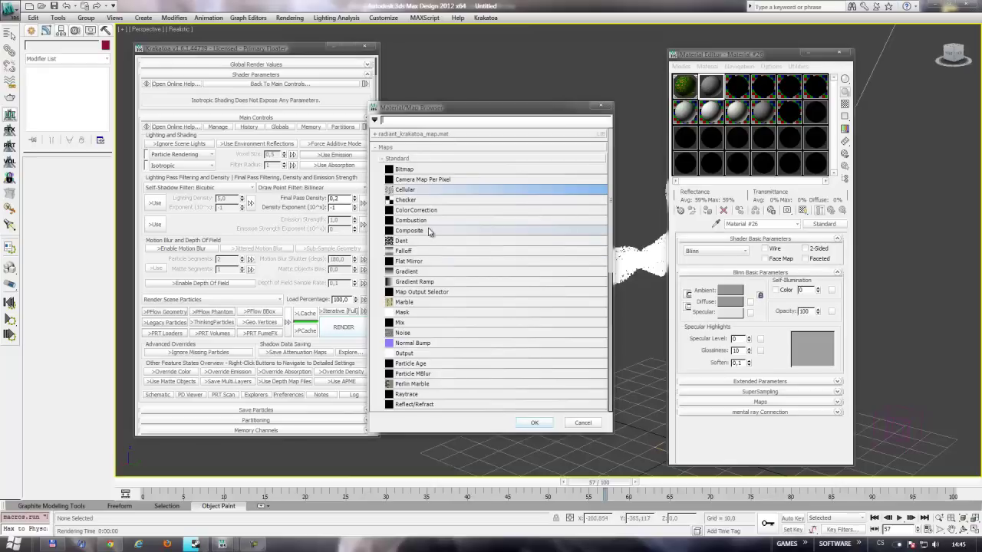
pyautogui.doubleClick(434, 282)
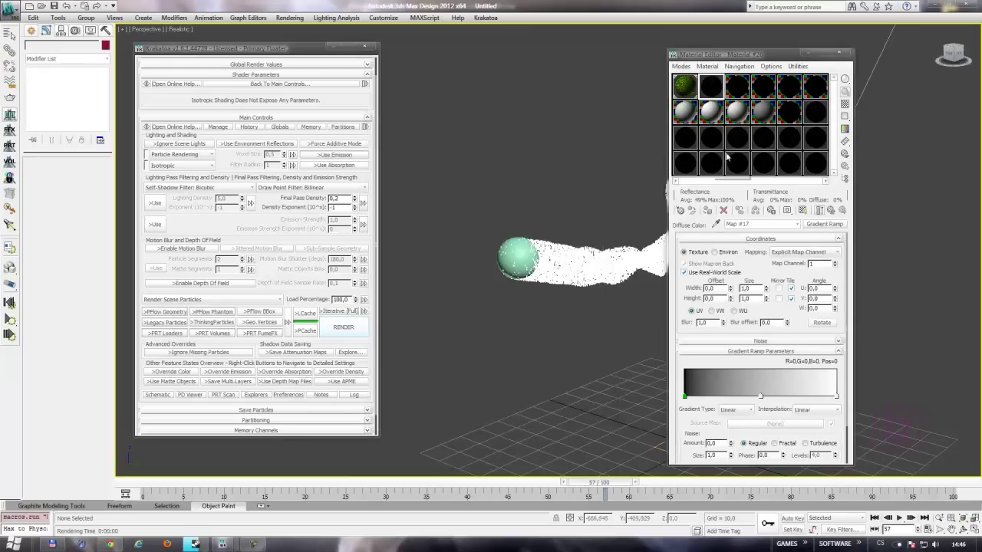
pyautogui.click(761, 398)
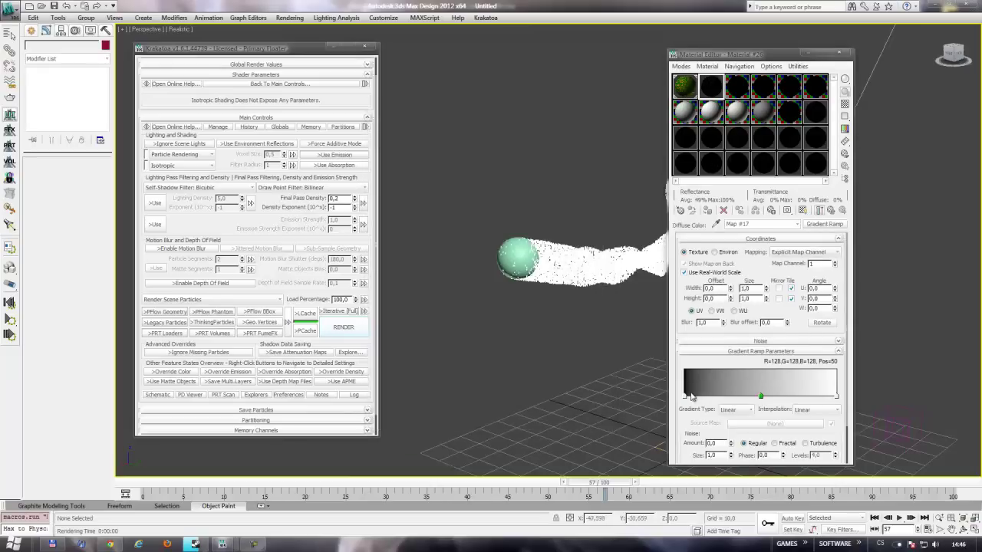
pyautogui.click(836, 397)
# Step: Colour the ramp's flags cyan, green and red from start to end
pyautogui.doubleClick(685, 397)
pyautogui.moveTo(275, 64); pyautogui.dragTo(247, 64)
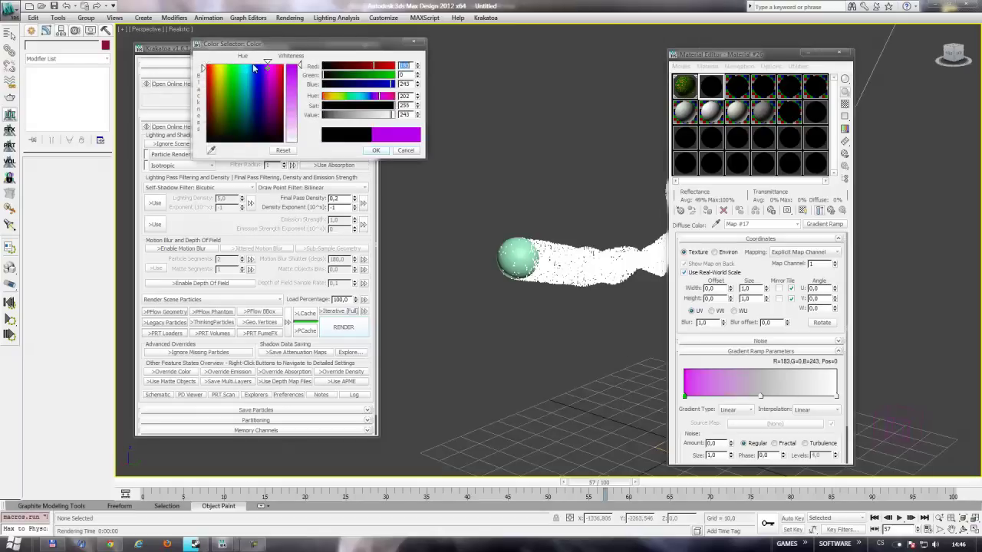
pyautogui.click(375, 150)
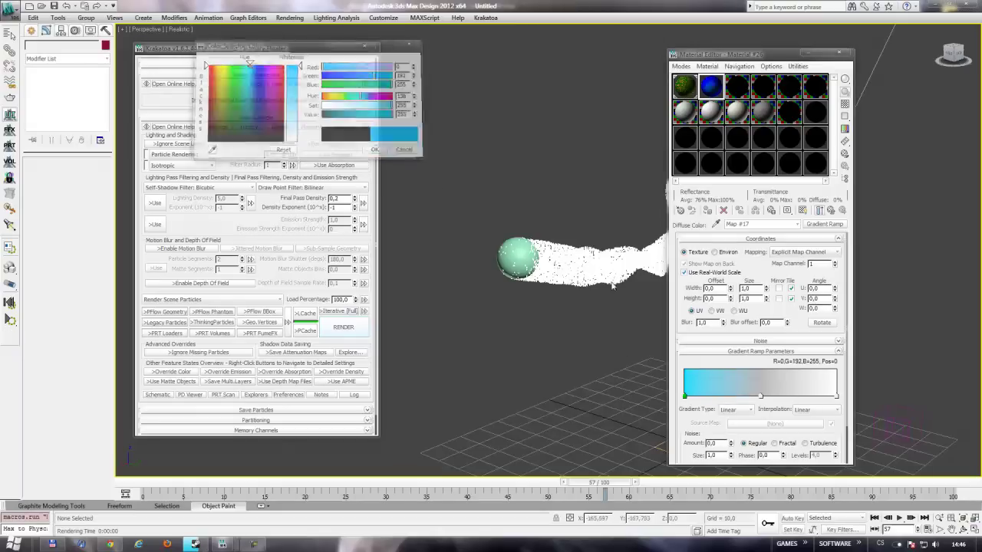
pyautogui.doubleClick(761, 397)
pyautogui.moveTo(275, 91)
pyautogui.mouseDown()
pyautogui.moveTo(255, 67)
pyautogui.moveTo(224, 68)
pyautogui.moveTo(235, 68)
pyautogui.mouseUp()
pyautogui.click(376, 150)
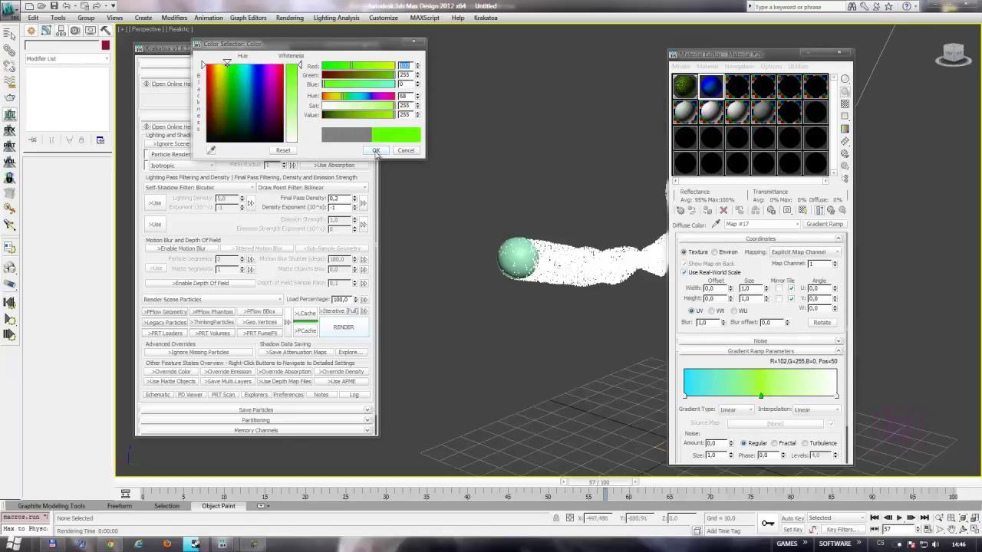
pyautogui.doubleClick(835, 397)
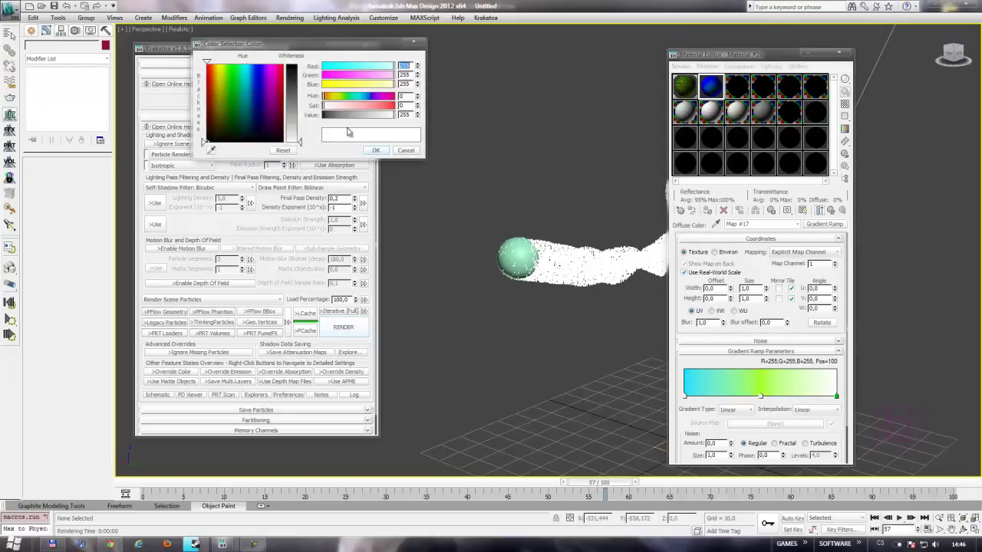
pyautogui.moveTo(240, 79); pyautogui.dragTo(207, 67)
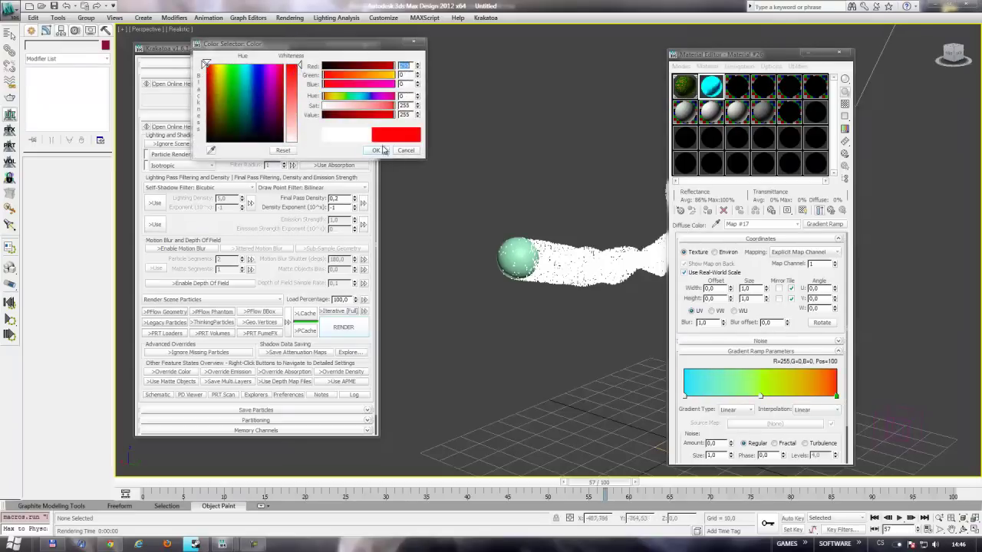
pyautogui.click(376, 150)
# Step: In Particle View, drop the cyan gradient material onto Material Frequency as an instance
pyautogui.click(450, 176)
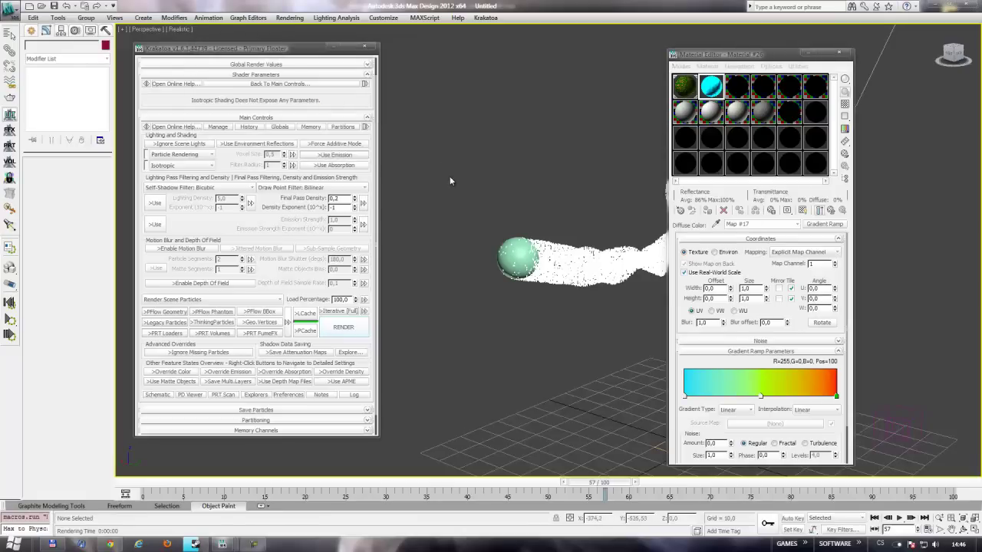
pyautogui.press('6')
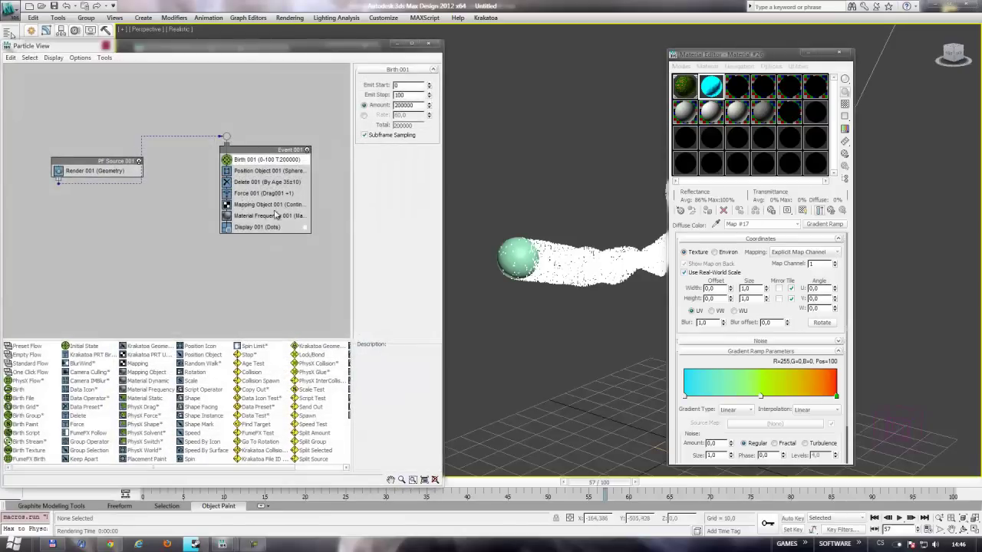
pyautogui.click(277, 215)
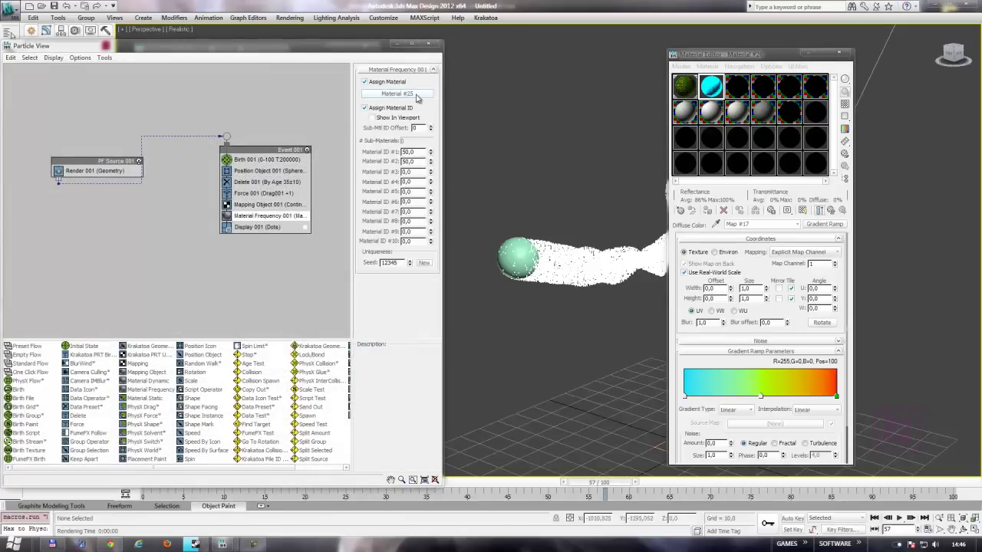
pyautogui.moveTo(711, 87); pyautogui.dragTo(420, 96)
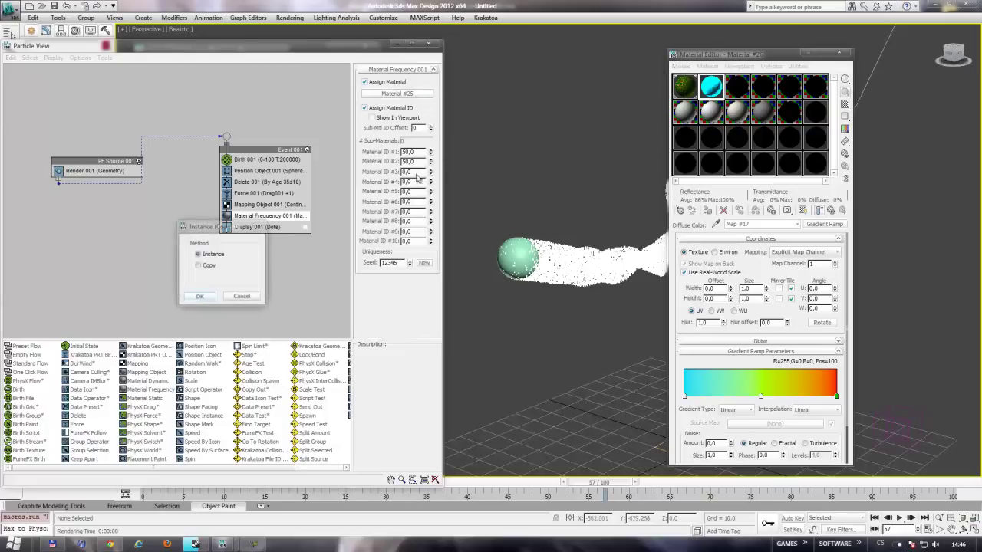
pyautogui.click(200, 297)
pyautogui.click(430, 43)
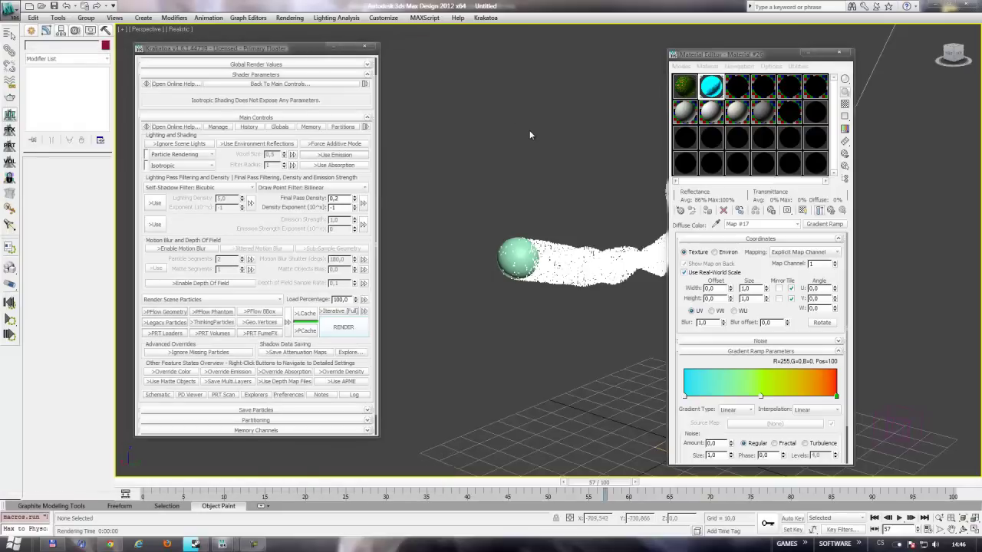
# Step: Render the gradient-coloured plume with Krakatoa and close the rendered frame
pyautogui.click(343, 327)
pyautogui.scroll(2, 742, 257)
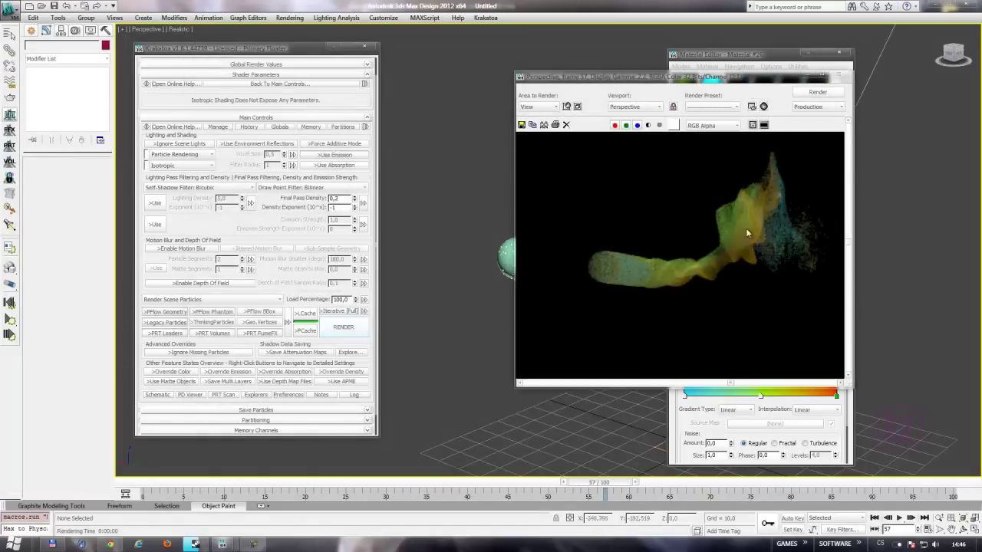
pyautogui.scroll(-2, 723, 244)
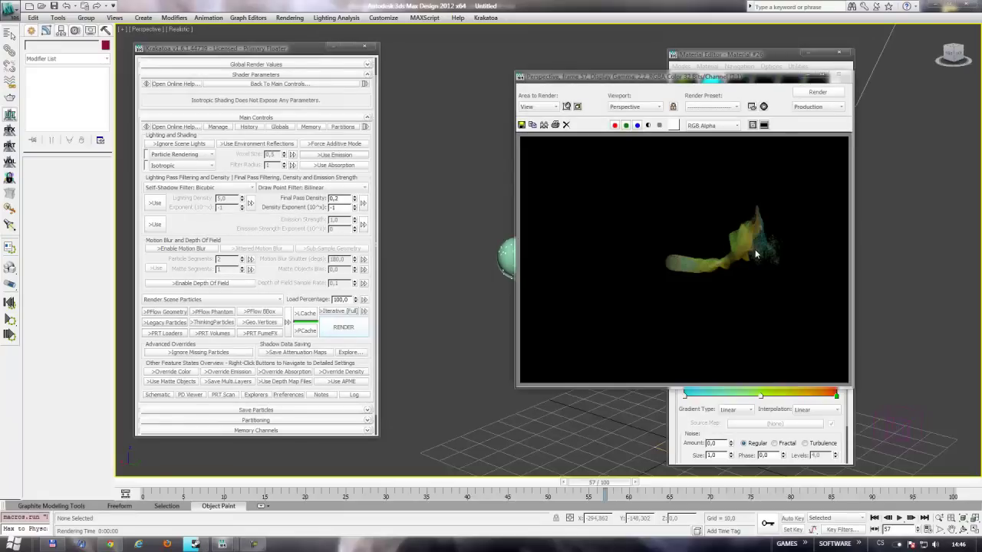
pyautogui.click(845, 76)
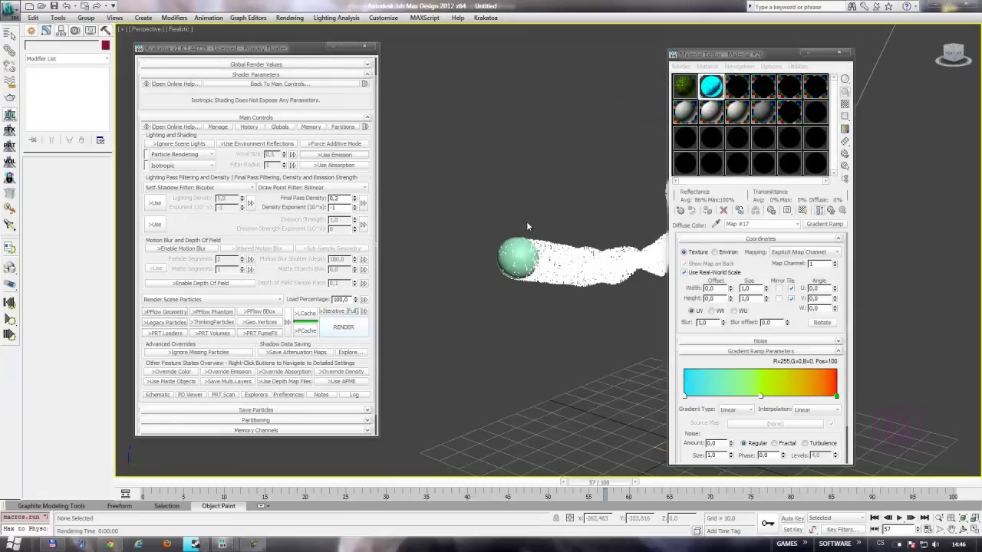
# Step: Close the Material Editor and the Krakatoa settings window, then clear the selection
pyautogui.click(522, 246)
pyautogui.click(839, 53)
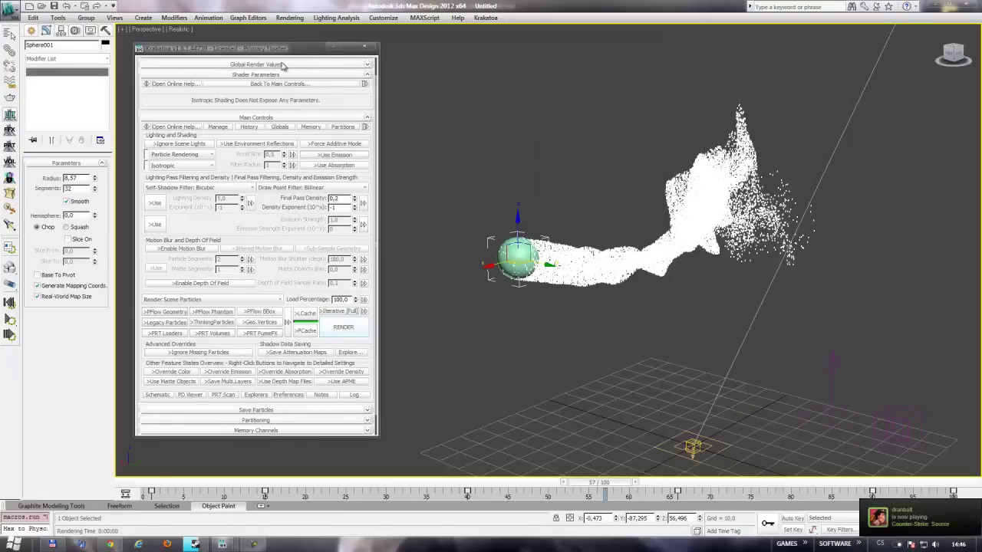
pyautogui.click(370, 48)
pyautogui.click(302, 135)
pyautogui.click(9, 225)
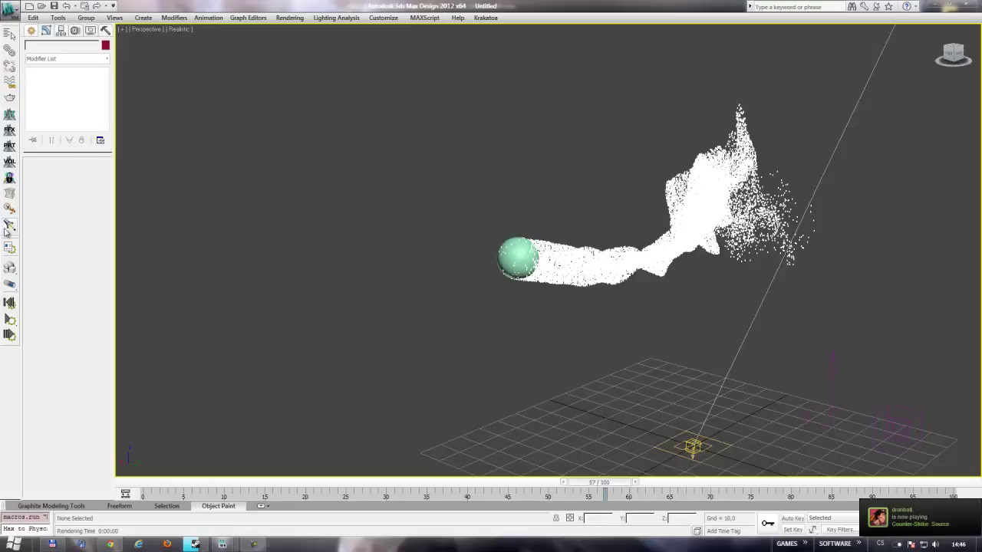
# Step: Place omni lights near the sphere with the scene shown in four viewports
pyautogui.click(47, 118)
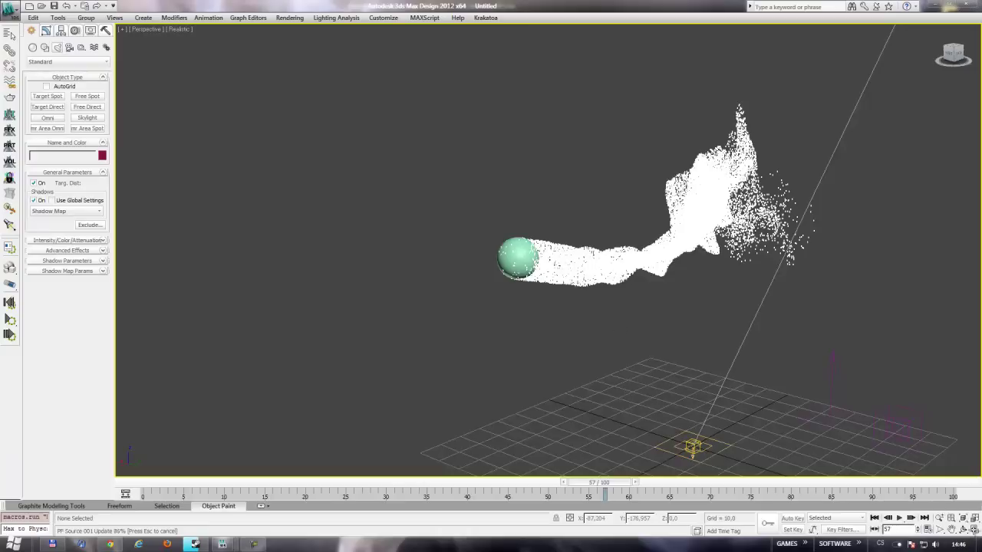
pyautogui.hotkey('alt', 'w')
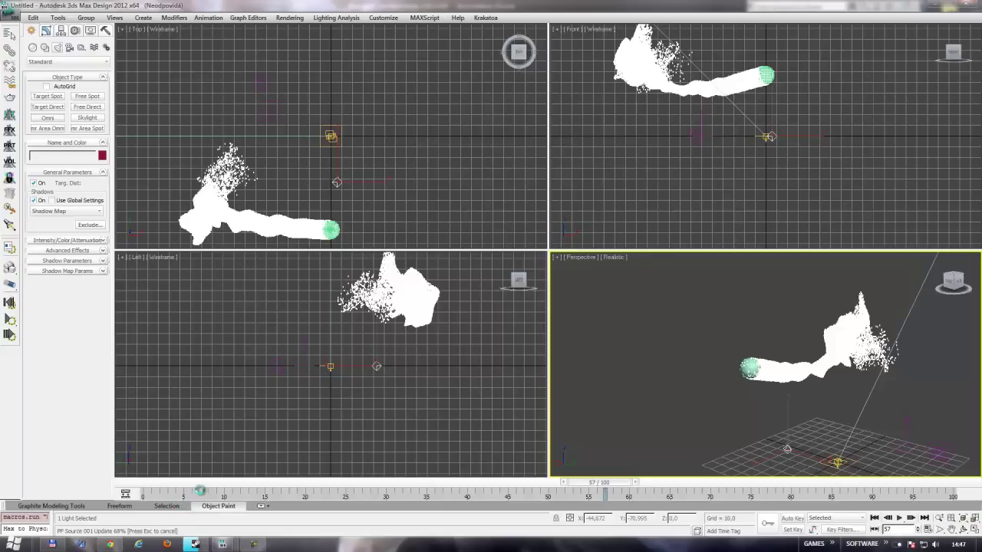
pyautogui.rightClick(456, 357)
# Step: Delete the duplicate omni light in the Left view and select Omni002
pyautogui.click(379, 375)
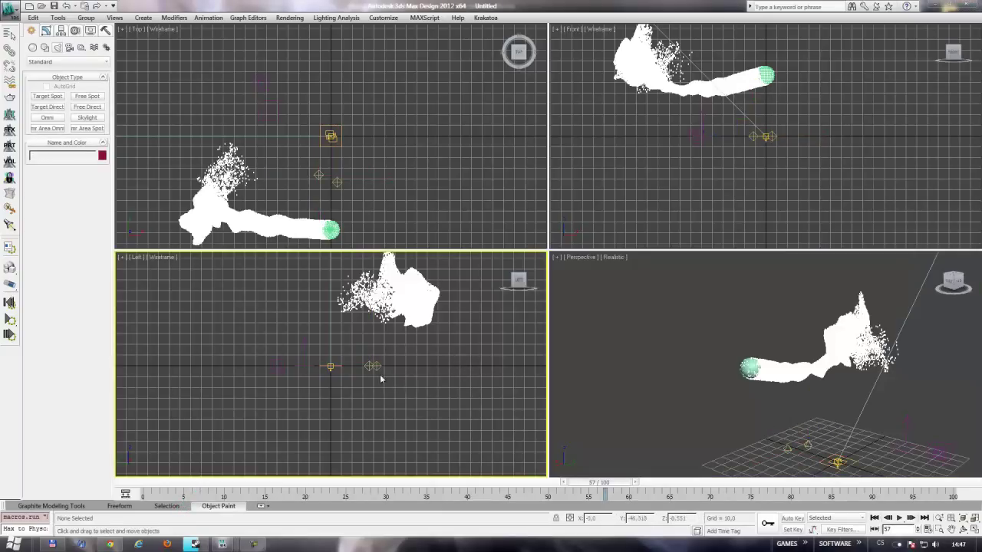
pyautogui.click(377, 367)
pyautogui.press('Delete')
pyautogui.click(370, 366)
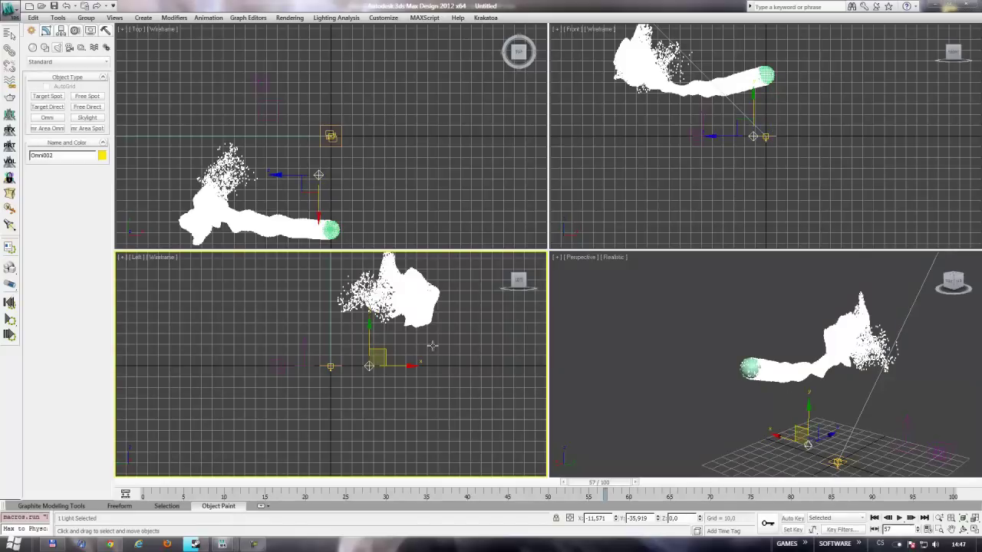
# Step: Attach Omni002 to Sphere001 with an Attachment Constraint
pyautogui.click(206, 21)
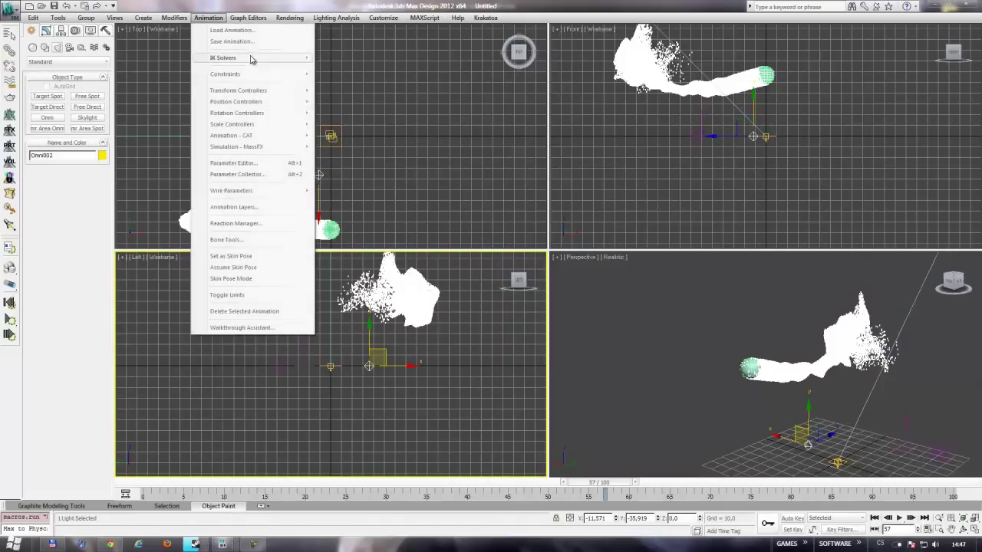
pyautogui.click(355, 76)
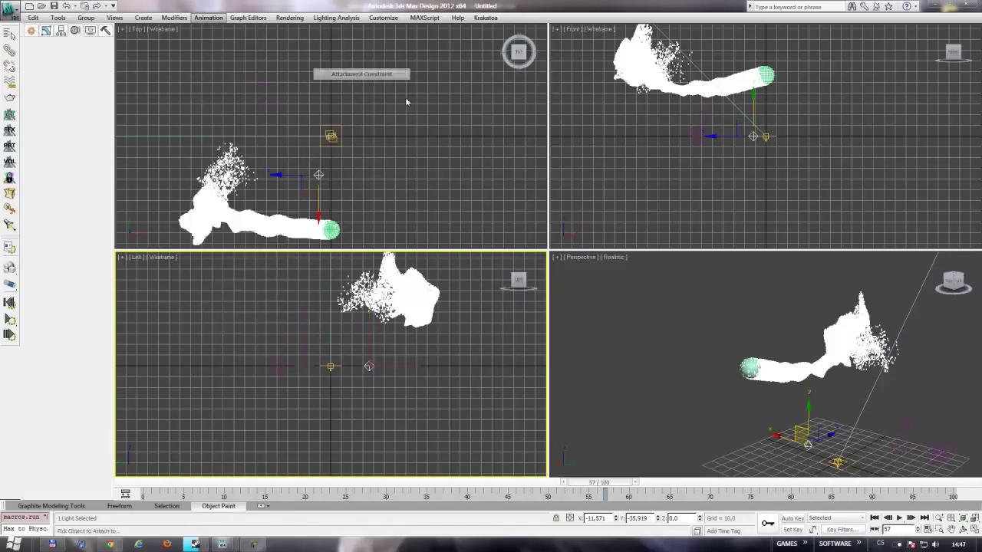
pyautogui.click(751, 370)
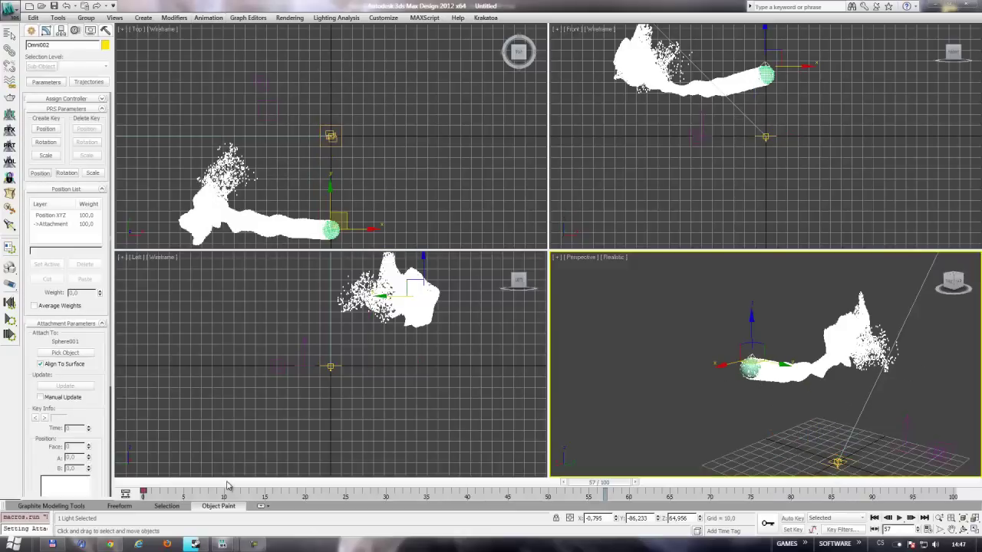
# Step: Check the light follows the sphere at frames 18, 33 and 44, then orbit the Perspective view
pyautogui.click(299, 486)
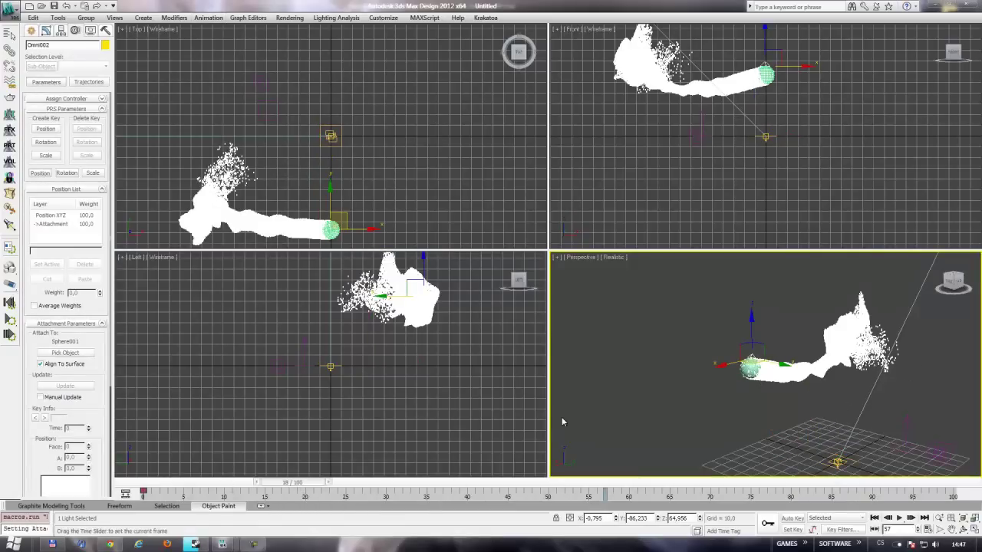
pyautogui.press(',')
pyautogui.click(418, 483)
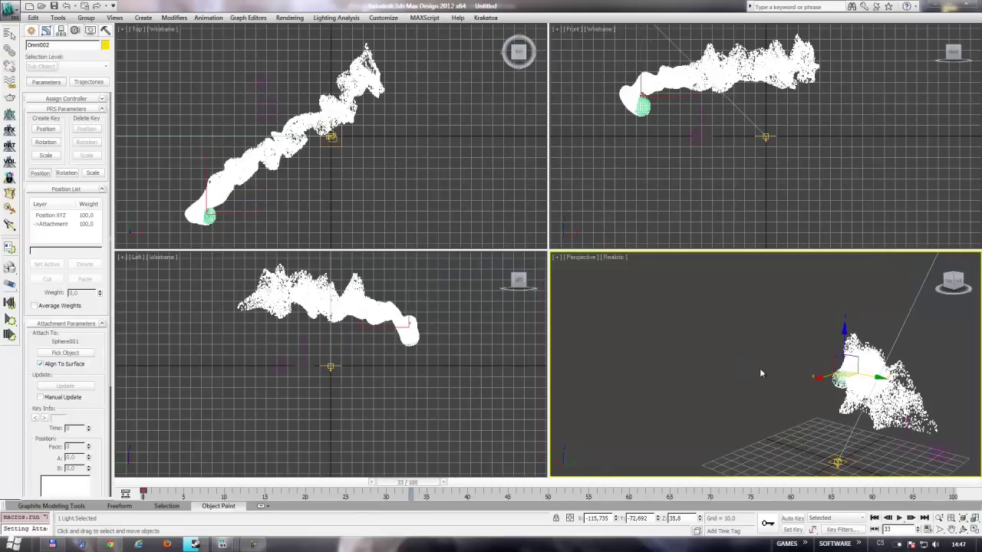
pyautogui.click(502, 482)
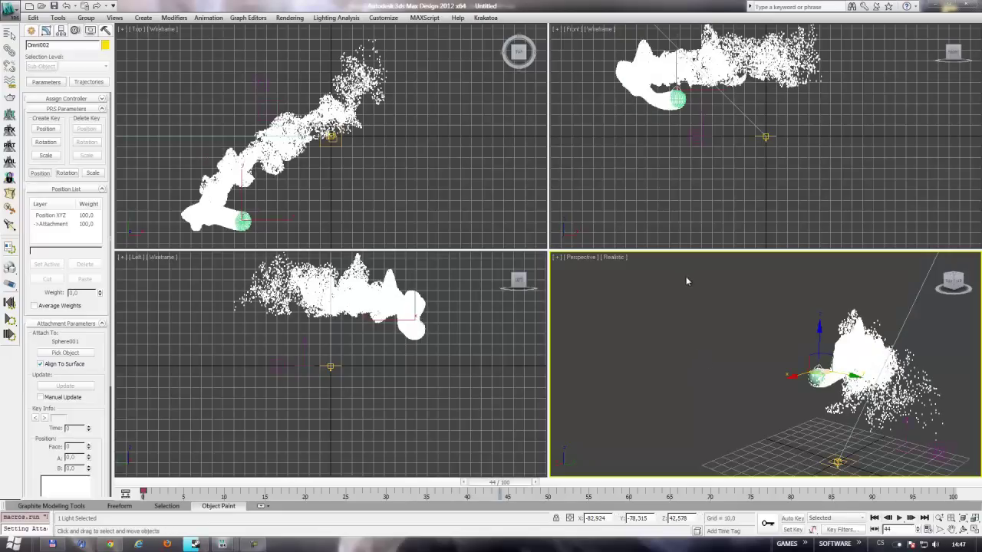
pyautogui.click(692, 302)
pyautogui.click(964, 529)
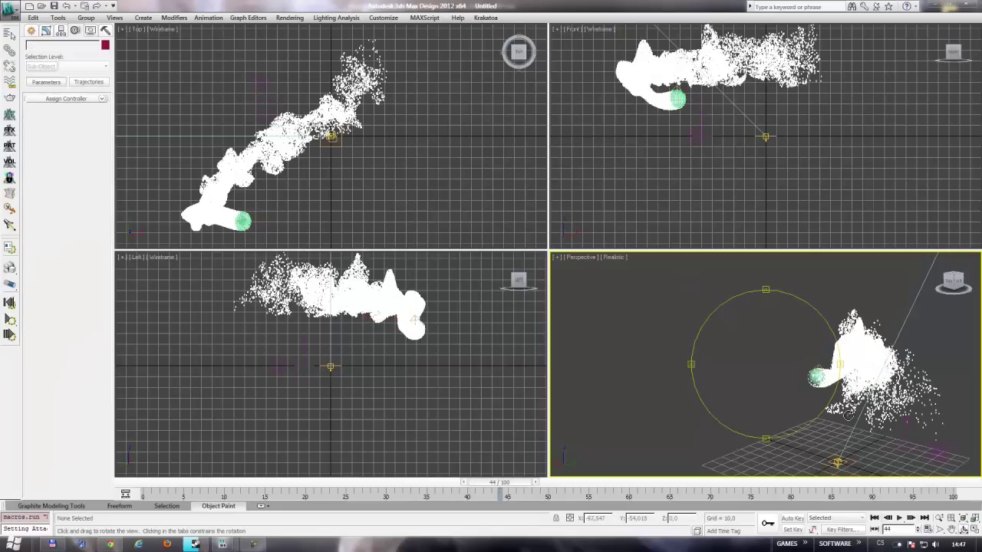
pyautogui.moveTo(767, 384)
pyautogui.mouseDown()
pyautogui.moveTo(791, 386)
pyautogui.moveTo(683, 345)
pyautogui.moveTo(798, 389)
pyautogui.moveTo(792, 398)
pyautogui.mouseUp()
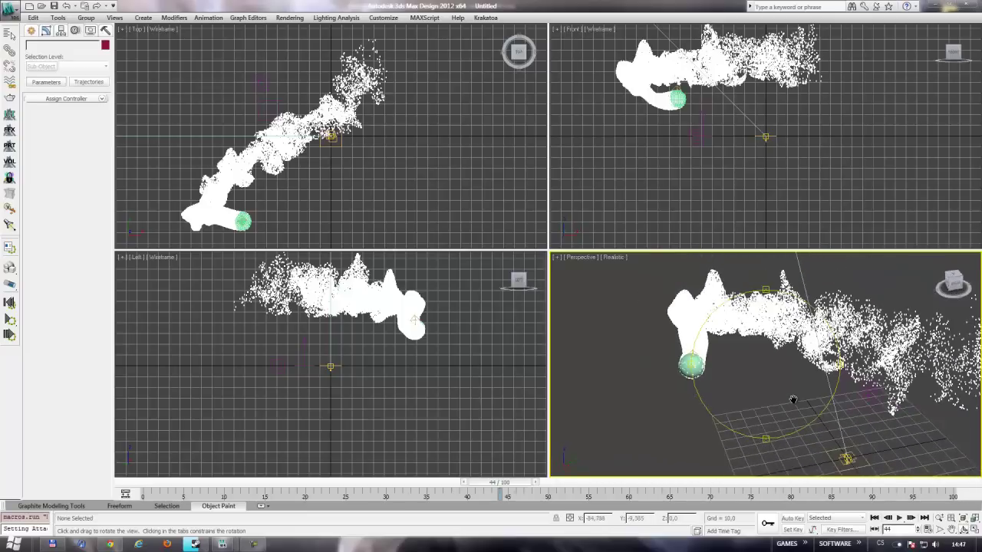
pyautogui.click(486, 17)
# Step: Render frame 44 twice from the Krakatoa GUI to preview the lit gradient plume
pyautogui.click(508, 42)
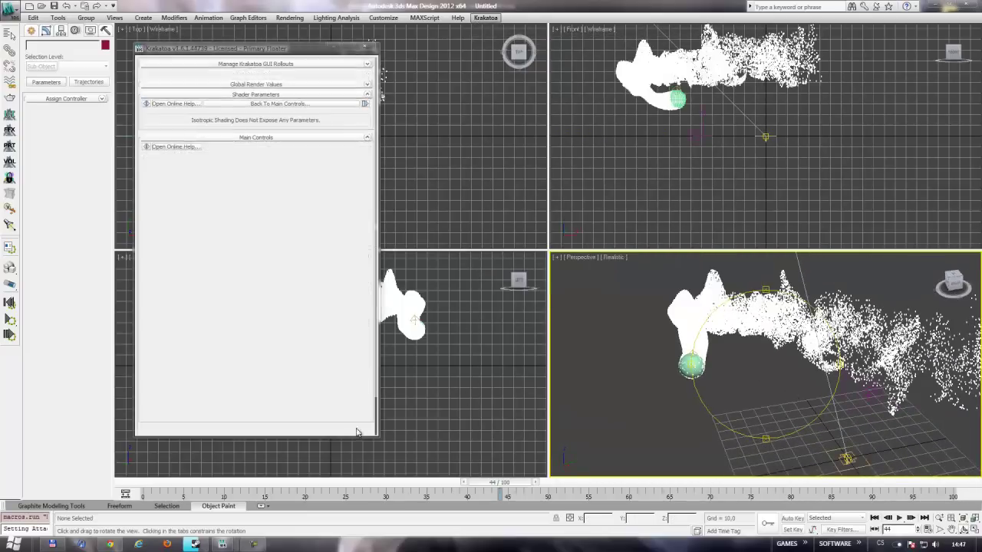
pyautogui.click(343, 347)
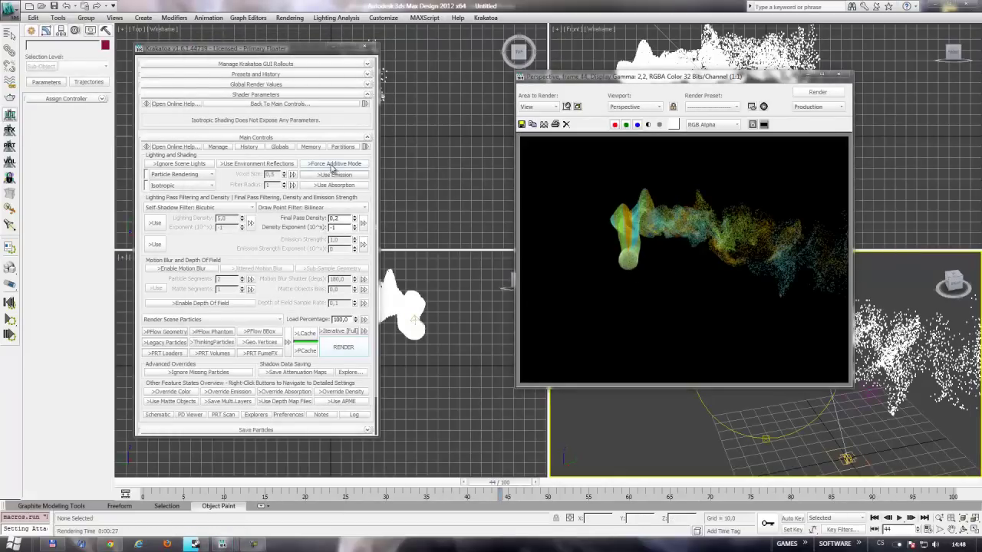
pyautogui.click(349, 346)
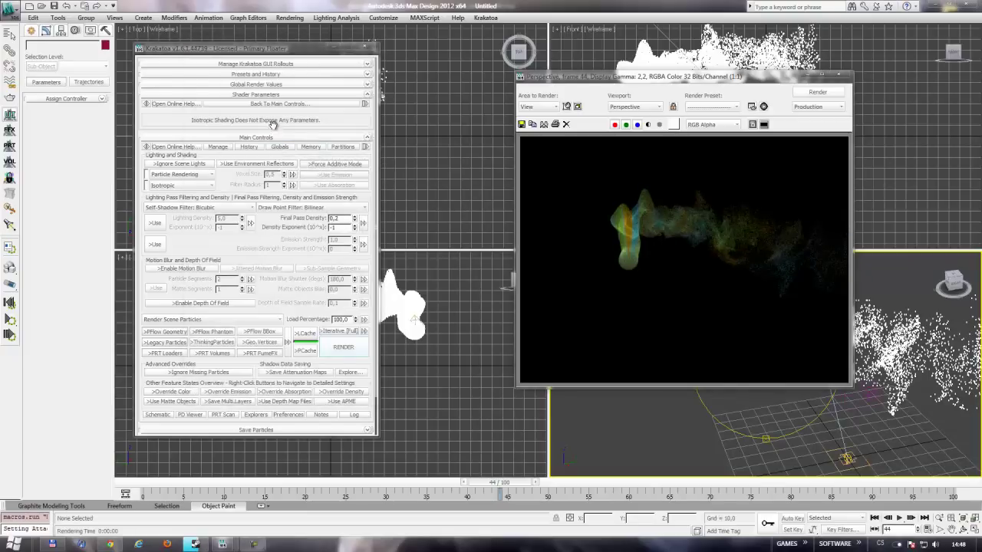
# Step: Set the Global Render Values override colour to blue and render the frame
pyautogui.click(234, 84)
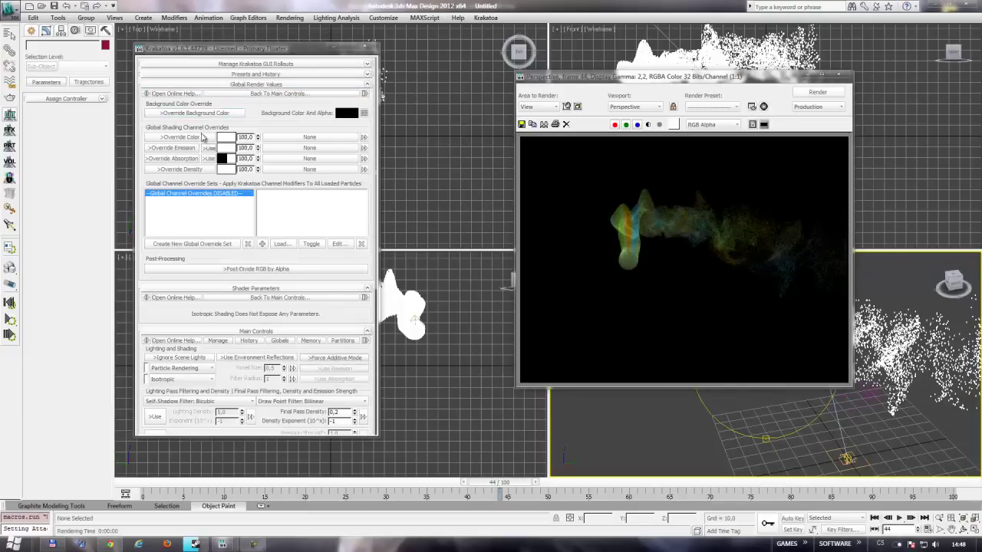
pyautogui.click(226, 137)
pyautogui.moveTo(265, 69); pyautogui.dragTo(250, 68)
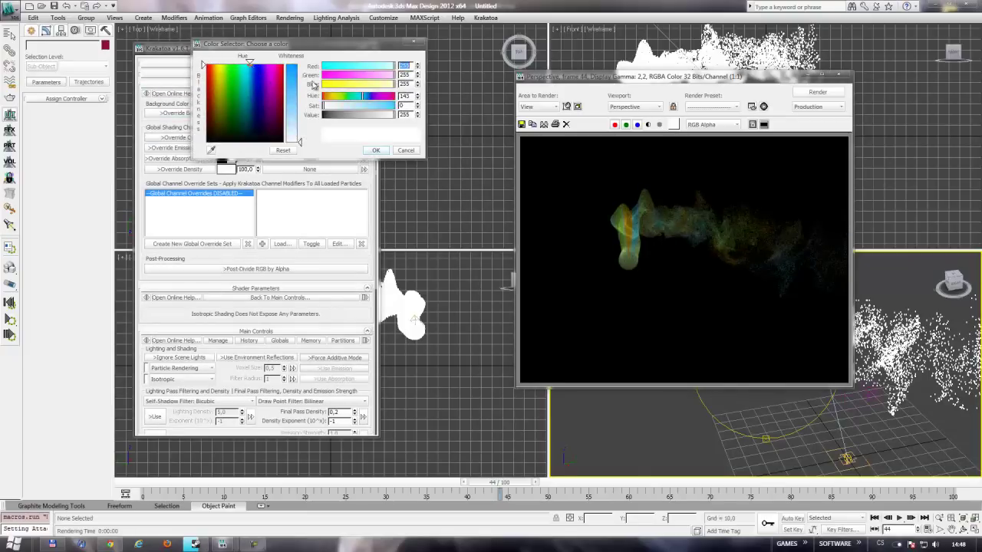
pyautogui.moveTo(363, 96); pyautogui.dragTo(371, 96)
pyautogui.click(376, 150)
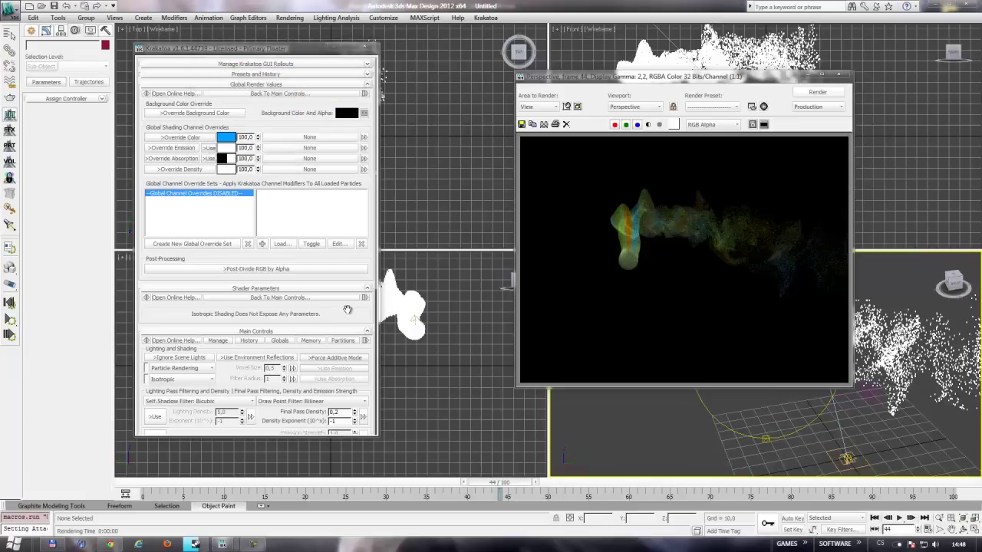
pyautogui.moveTo(347, 309); pyautogui.dragTo(363, 222)
pyautogui.click(343, 417)
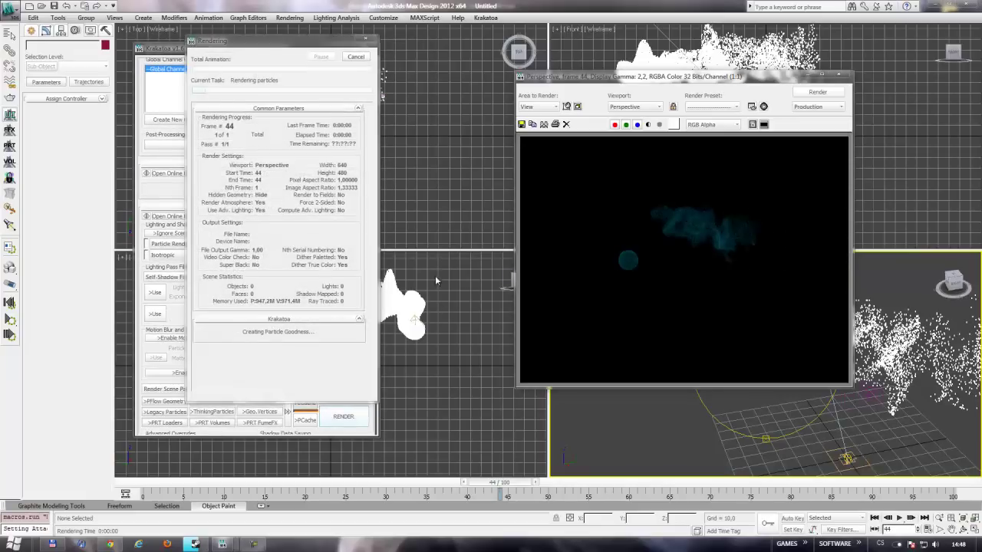
# Step: Toggle Force Additive Mode, re-render the plume, and close the rendered frame
pyautogui.rightClick(632, 243)
pyautogui.click(335, 233)
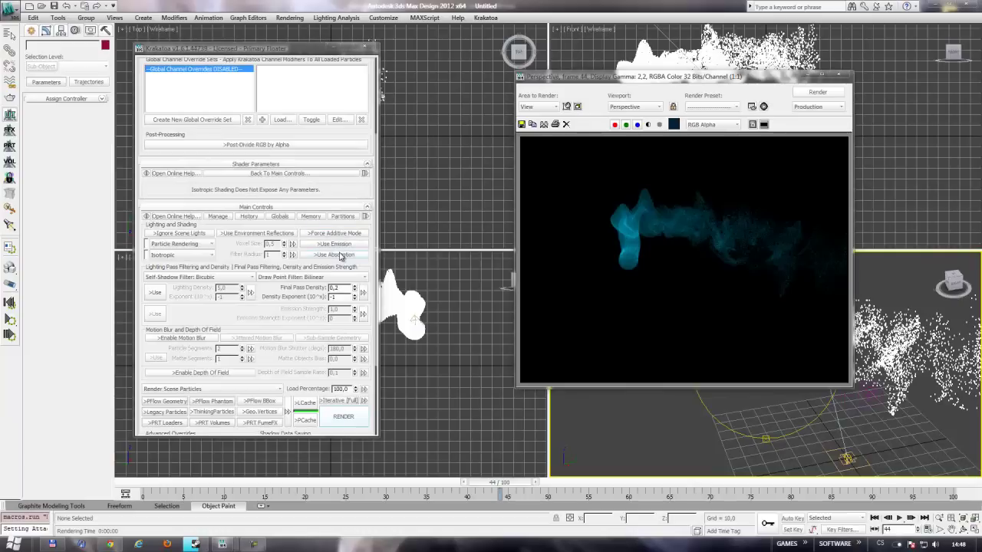
pyautogui.scroll(-2, 346, 270)
pyautogui.scroll(-2, 335, 274)
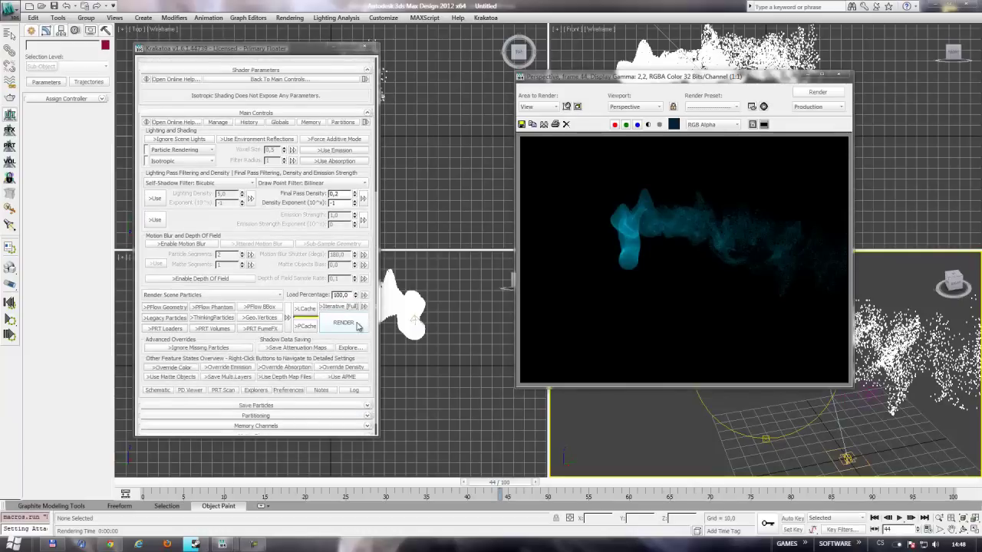
pyautogui.scroll(4, 230, 123)
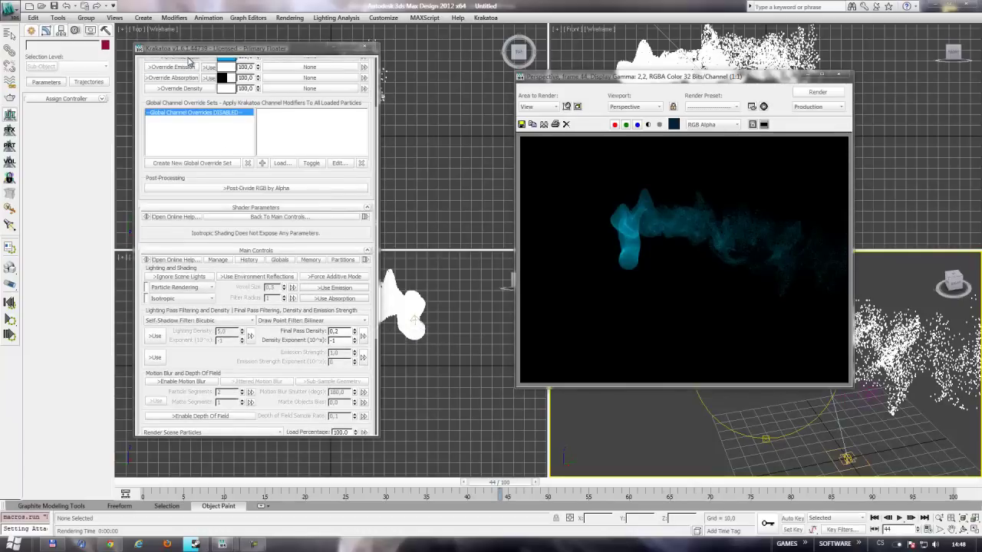
pyautogui.scroll(-4, 332, 265)
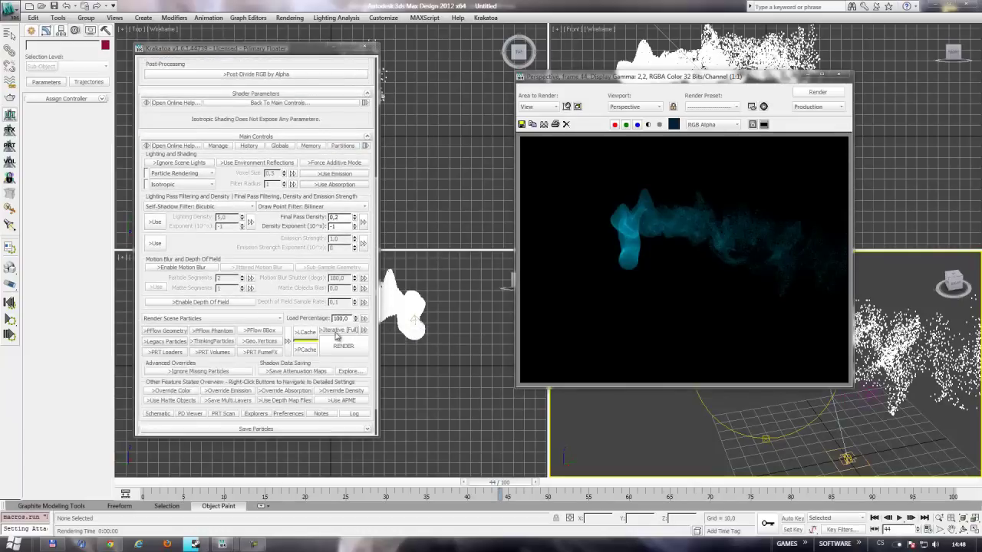
pyautogui.hotkey('shift', 'q')
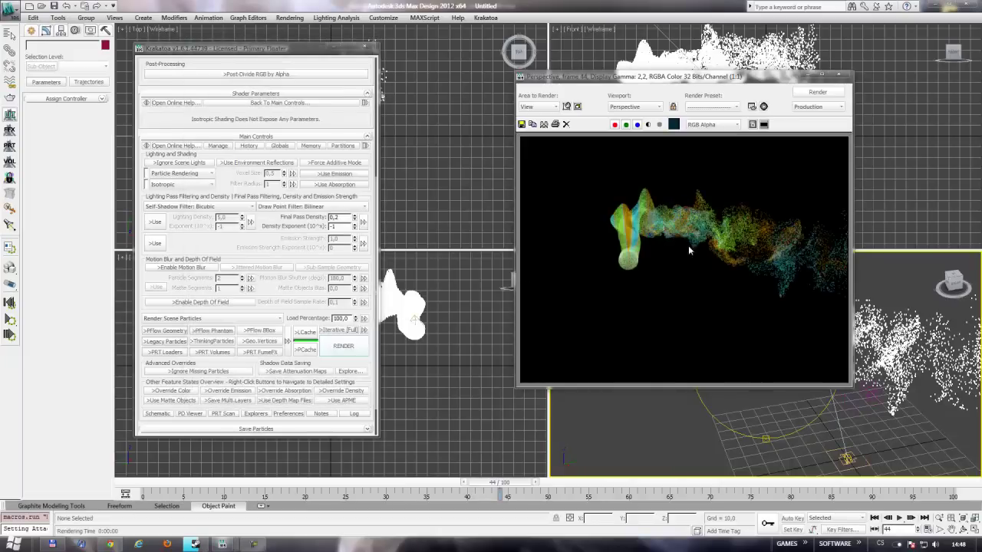
pyautogui.scroll(-2, 688, 245)
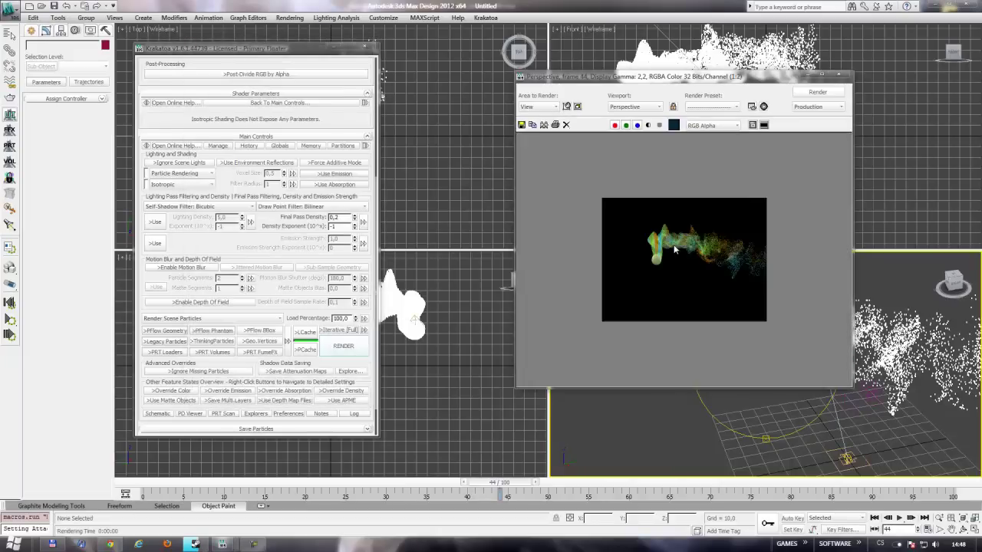
pyautogui.click(840, 78)
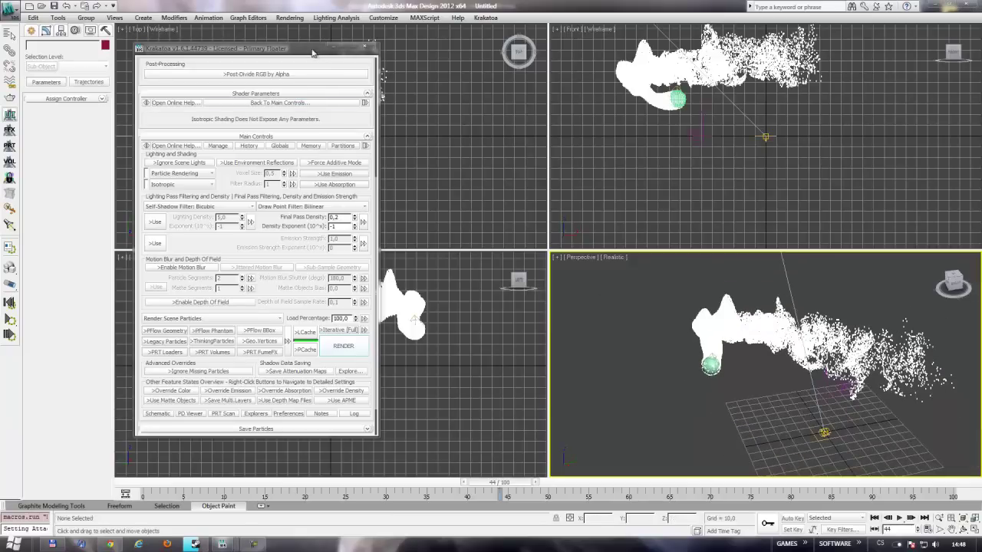
# Step: Render the frame again, then bring the YouTube reference video to the front
pyautogui.moveTo(313, 52); pyautogui.dragTo(372, 61)
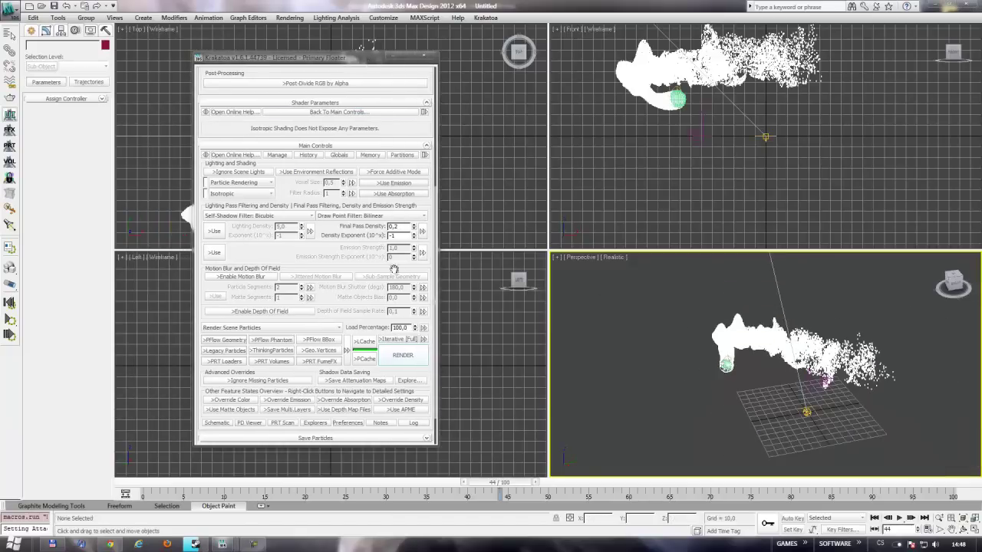
pyautogui.click(417, 359)
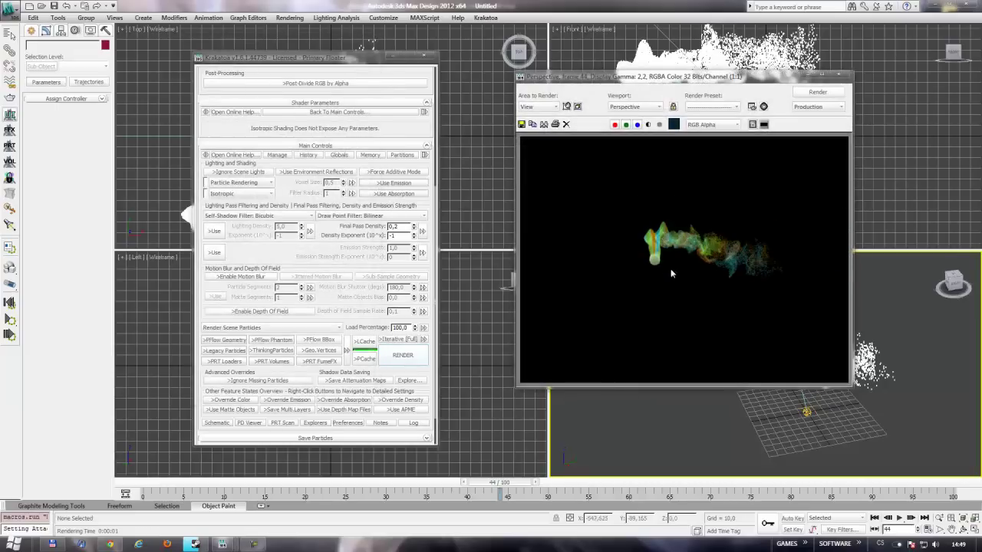
pyautogui.moveTo(334, 239); pyautogui.dragTo(360, 286)
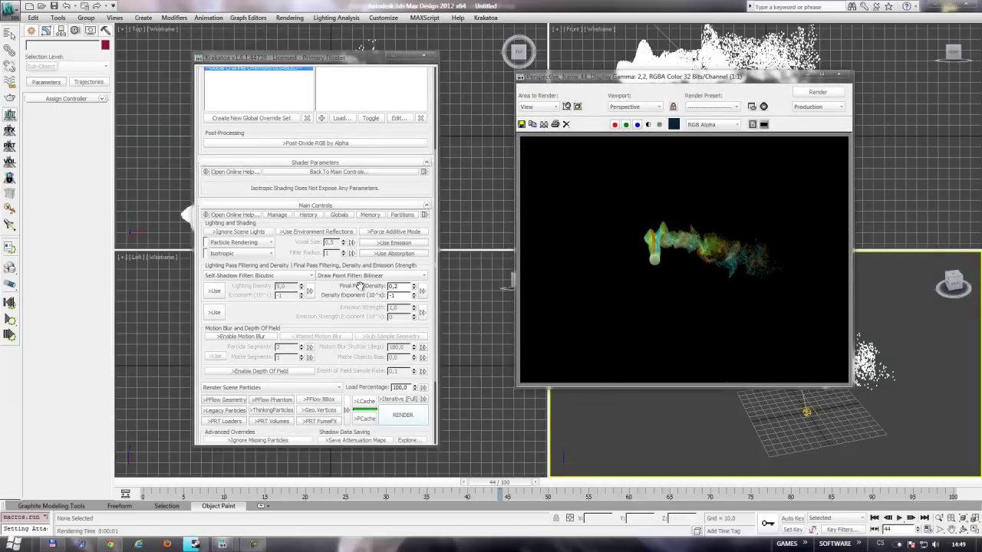
pyautogui.click(110, 543)
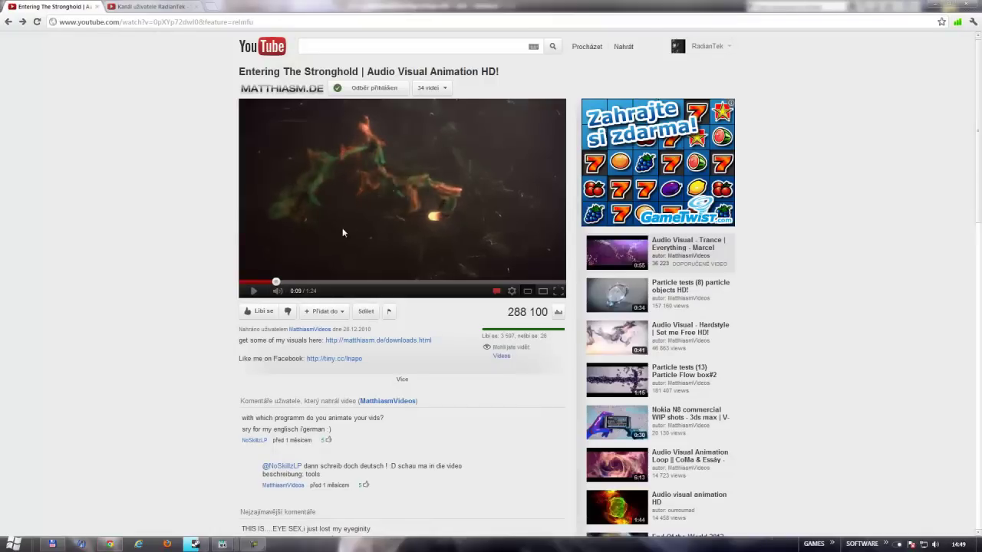
# Step: Play and pause the Entering The Stronghold video, then return to the 3ds Max render window
pyautogui.click(323, 260)
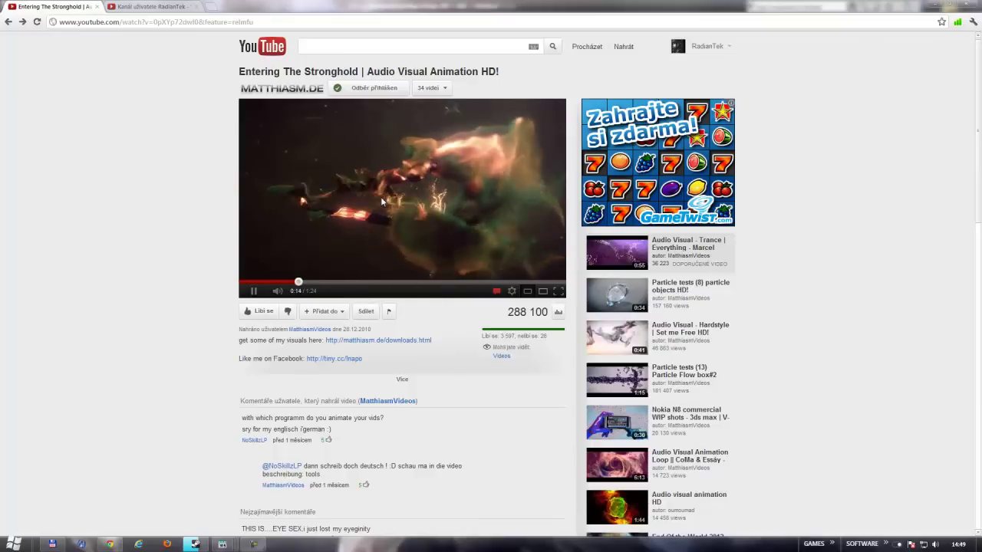
pyautogui.click(396, 181)
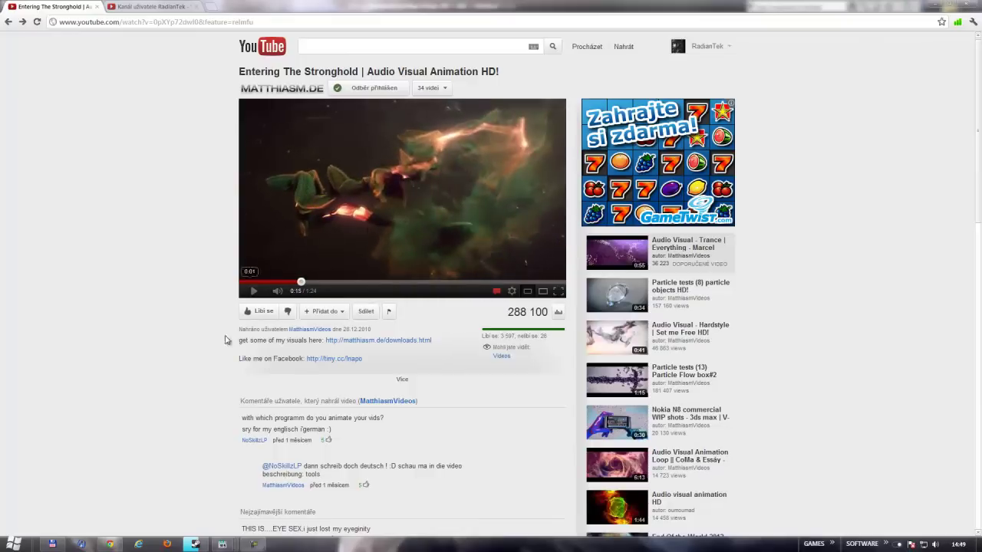
pyautogui.moveTo(223, 544)
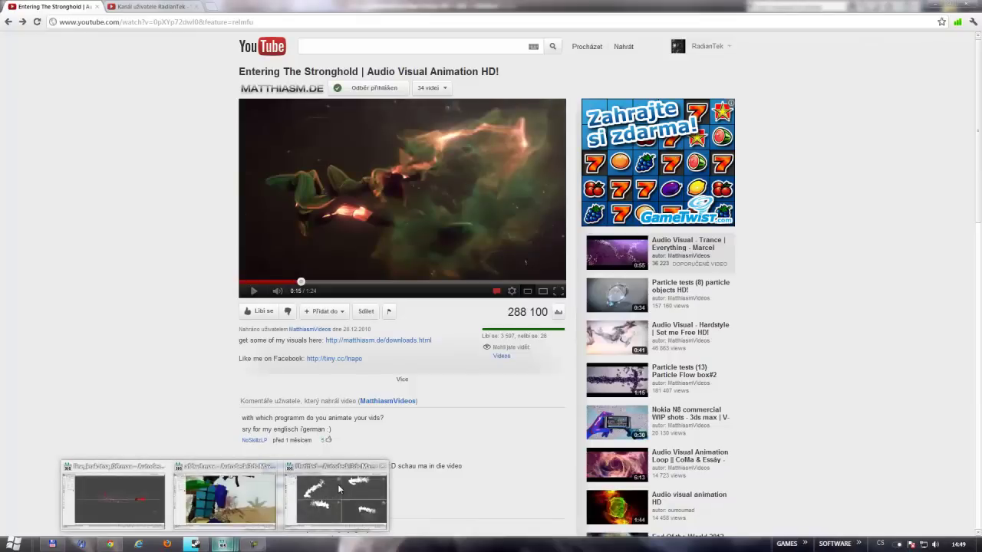
pyautogui.click(345, 495)
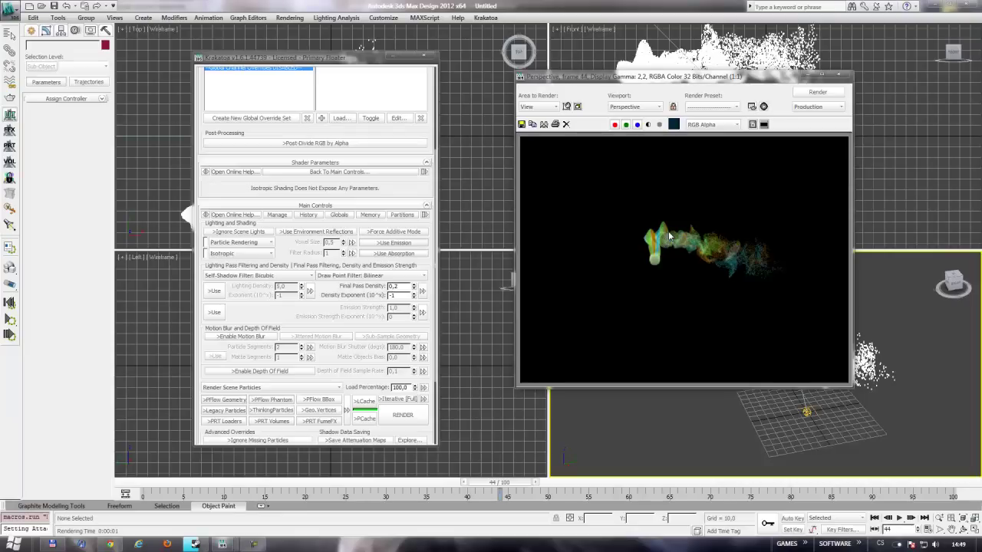
pyautogui.moveTo(577, 76); pyautogui.dragTo(464, 74)
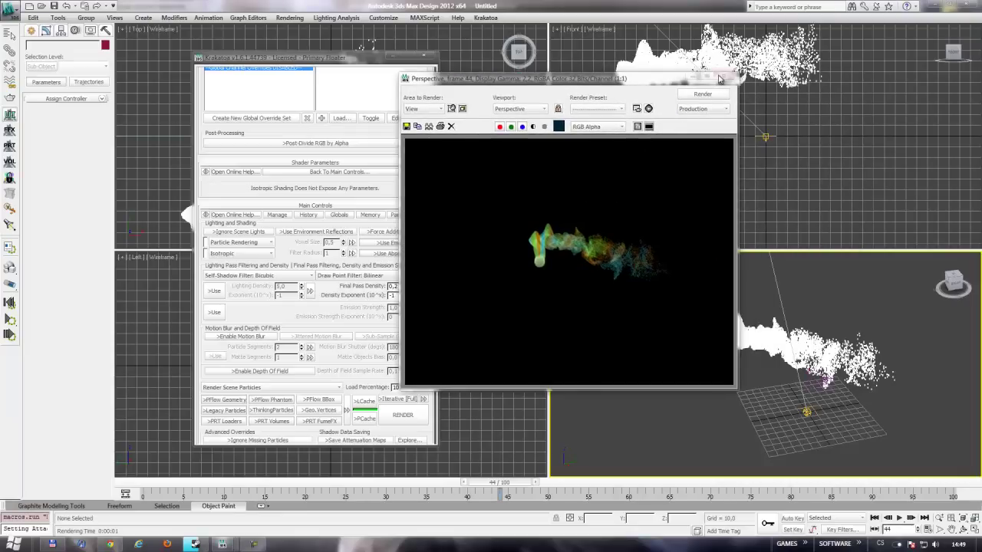